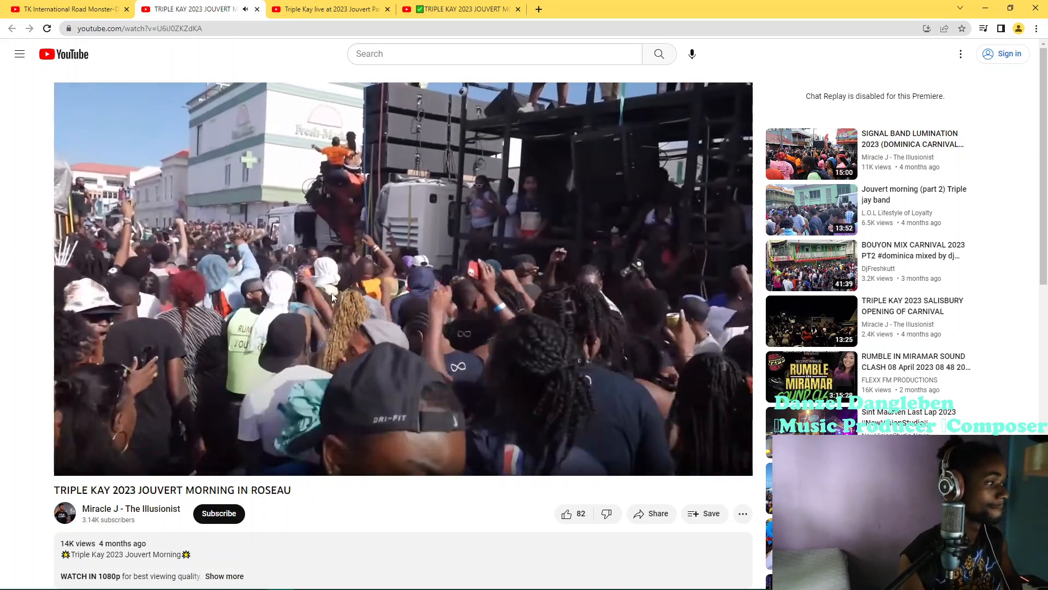
Pause the Triple Kay 2023 Jouvert Morning video and switch to FL Studio
left_click(336, 295)
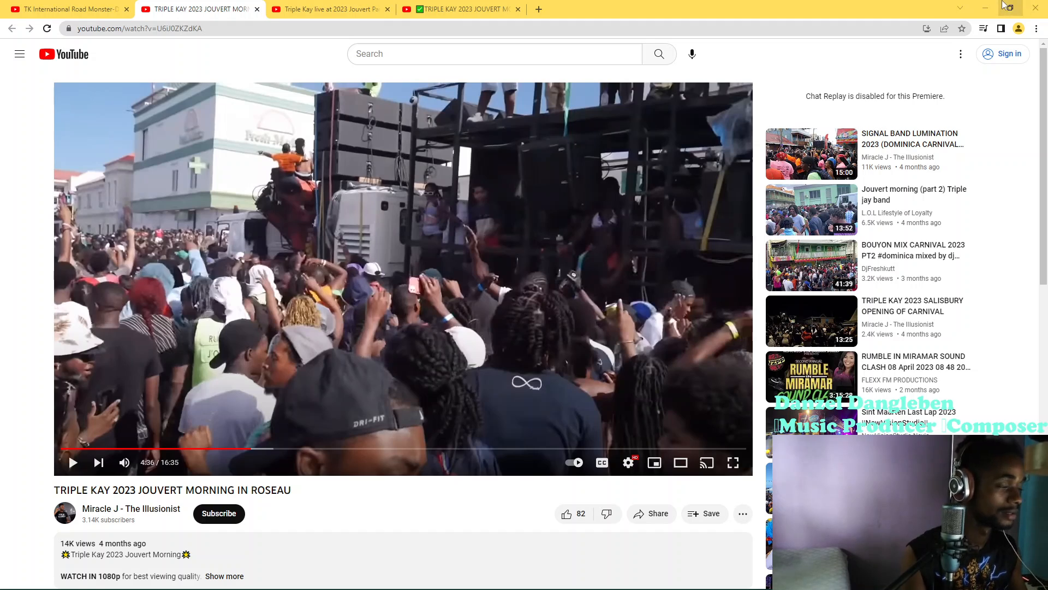
key("alt+Tab")
key("Tab")
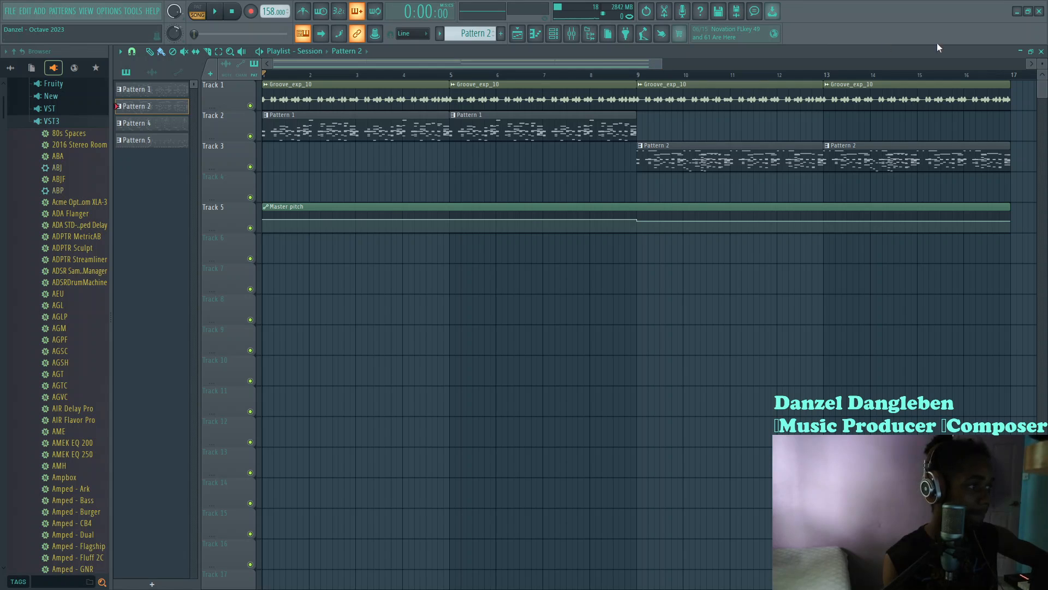
Close the playlist, look over the channel rack and select the Master track in the mixer
left_click(1040, 51)
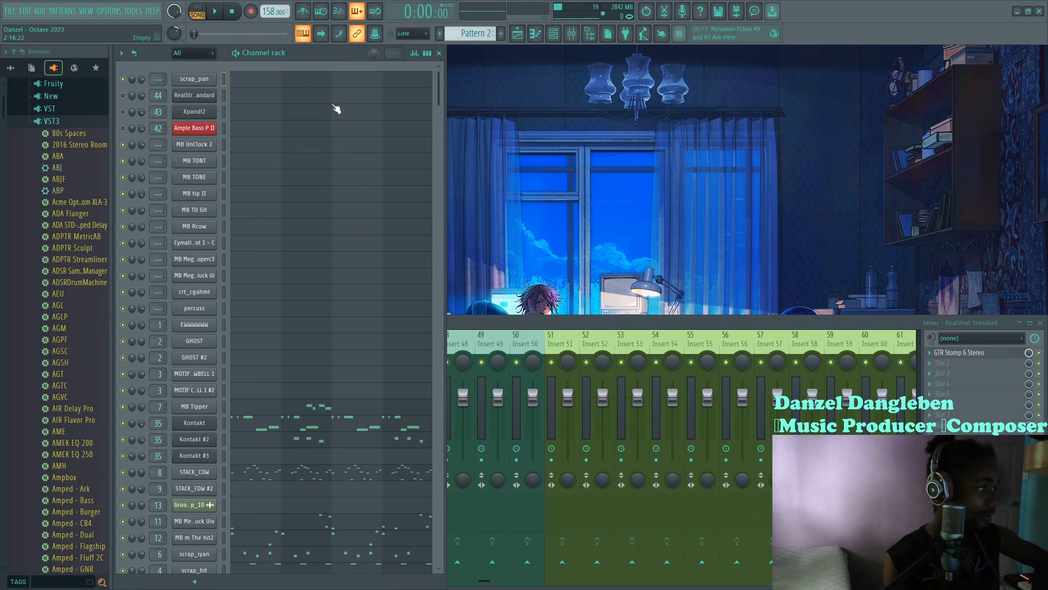
scroll(336, 109, "down", 9)
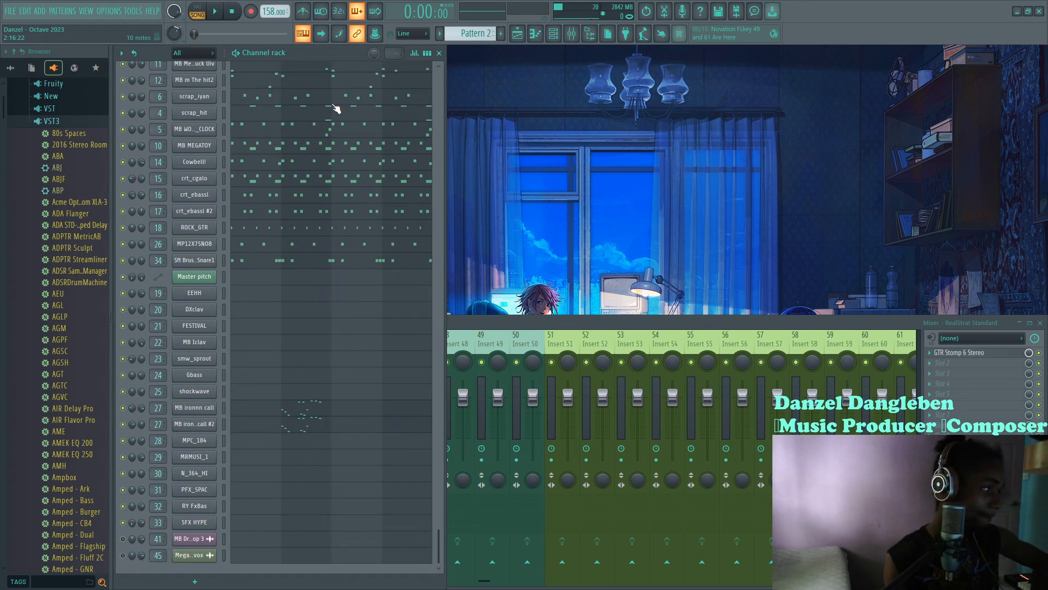
scroll(337, 109, "up", 9)
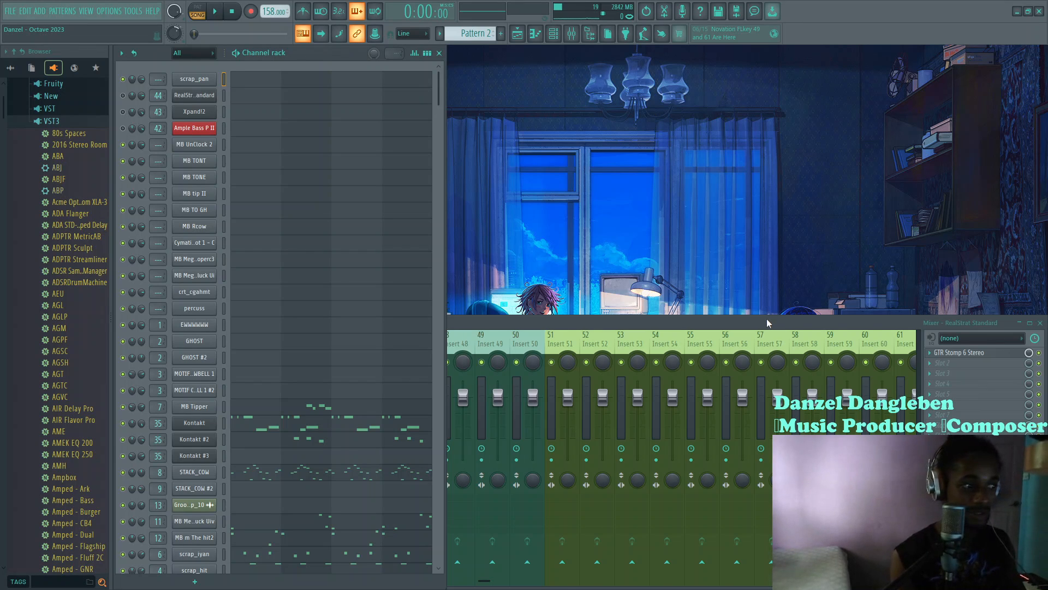
left_click_drag(447, 367, 115, 367)
left_click(160, 349)
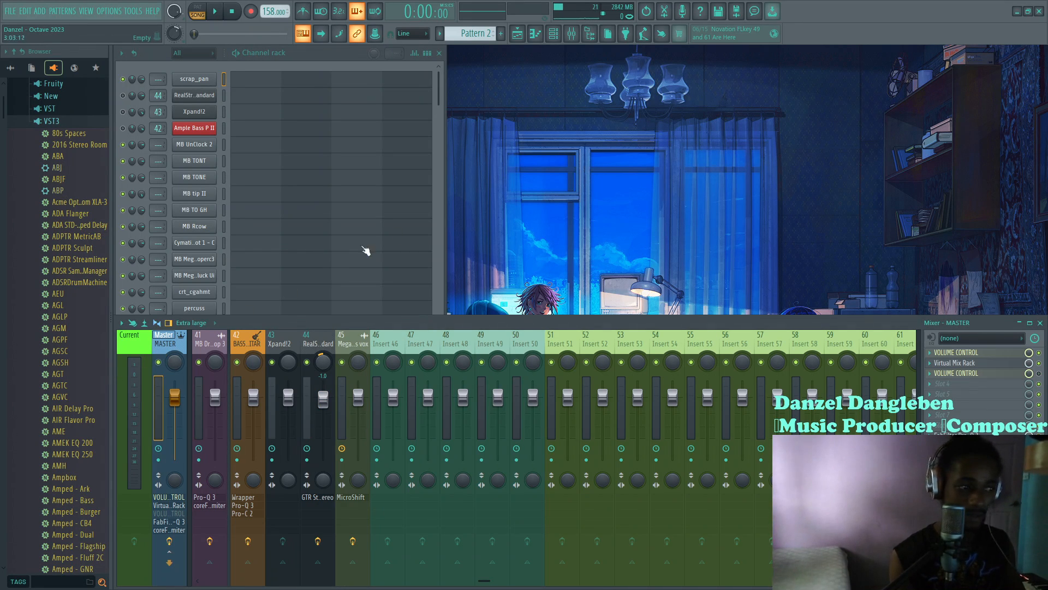
Set the audio output device to FL Studio ASIO and close the settings
left_click(104, 11)
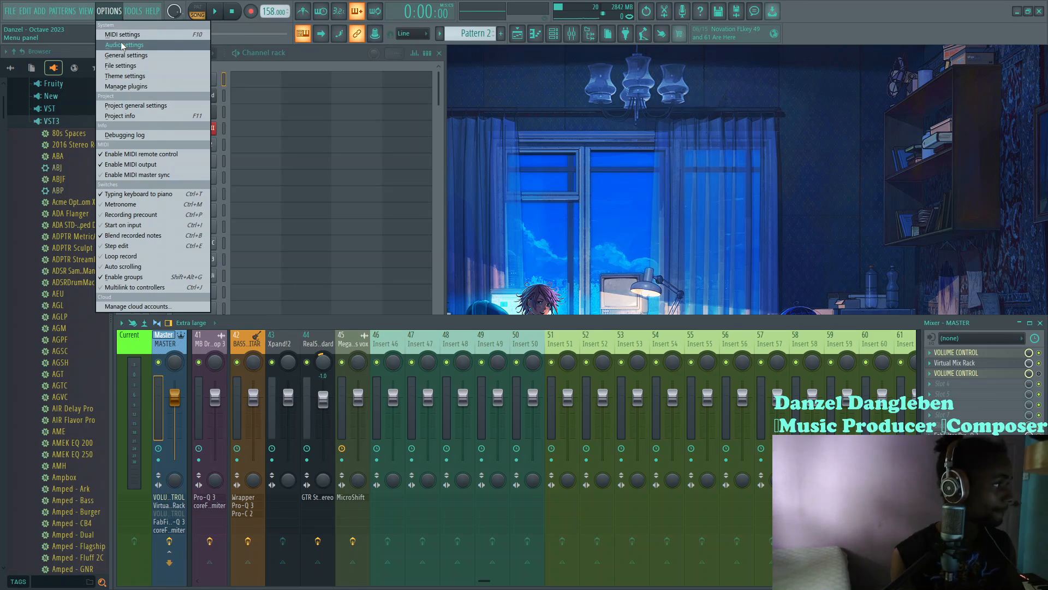
left_click(128, 35)
left_click(481, 123)
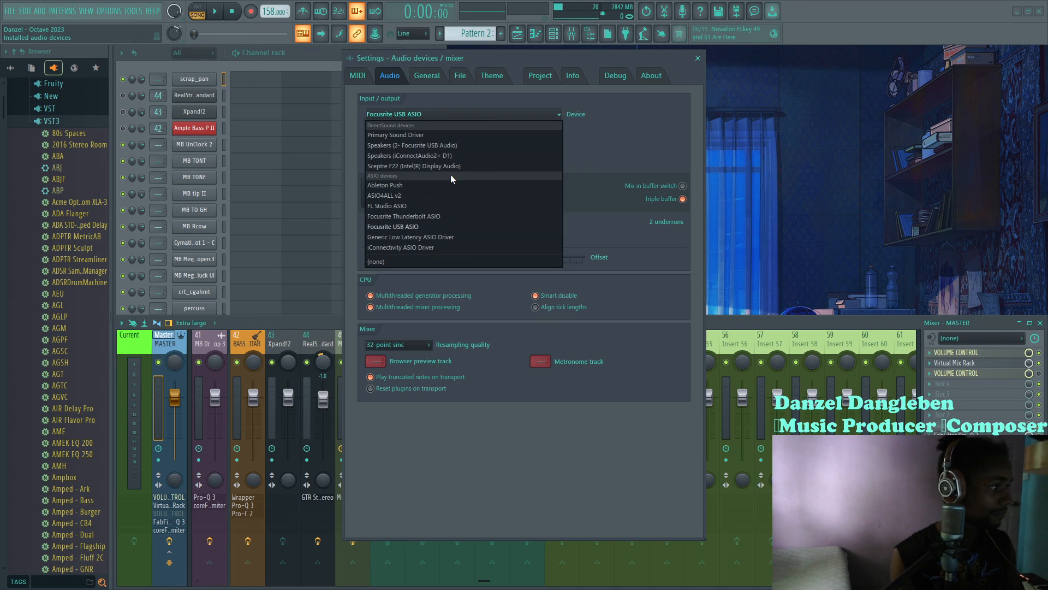
left_click(400, 205)
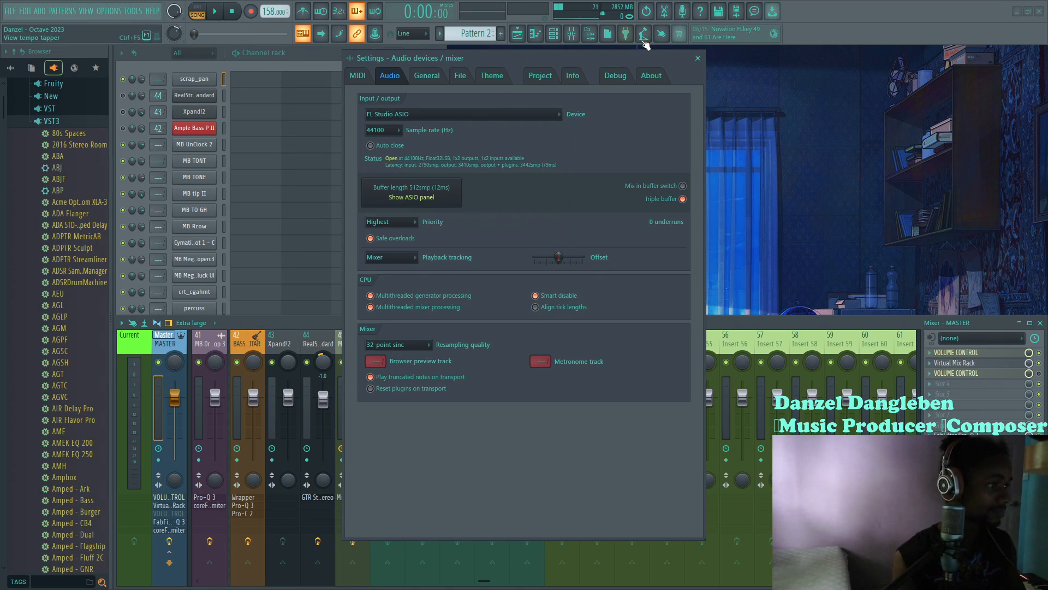
left_click(697, 59)
Play the song while checking the levels of the first mixer inserts, and stop playback
key("space")
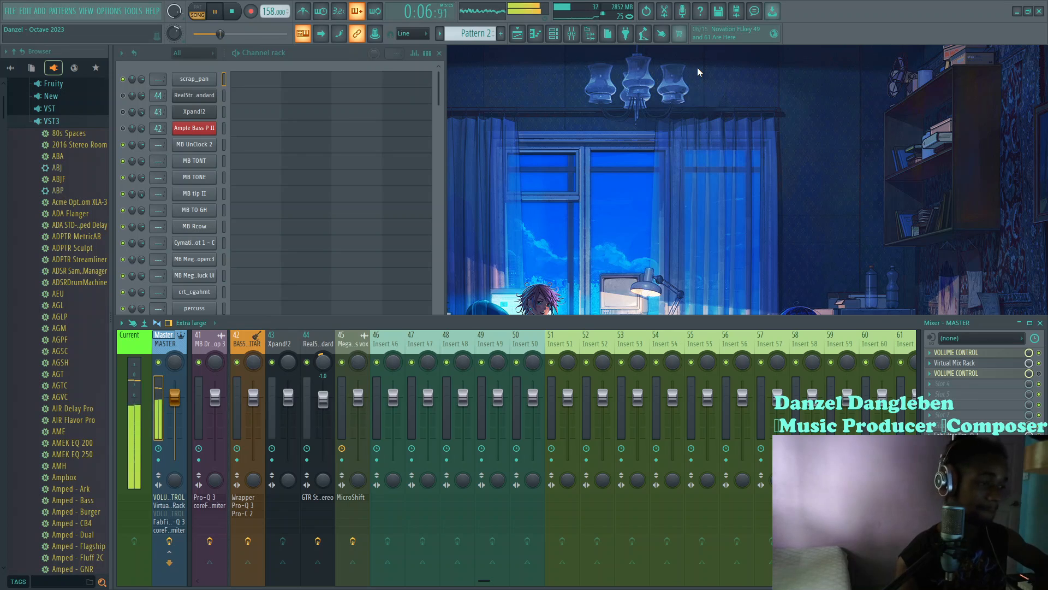
left_click_drag(485, 580, 207, 583)
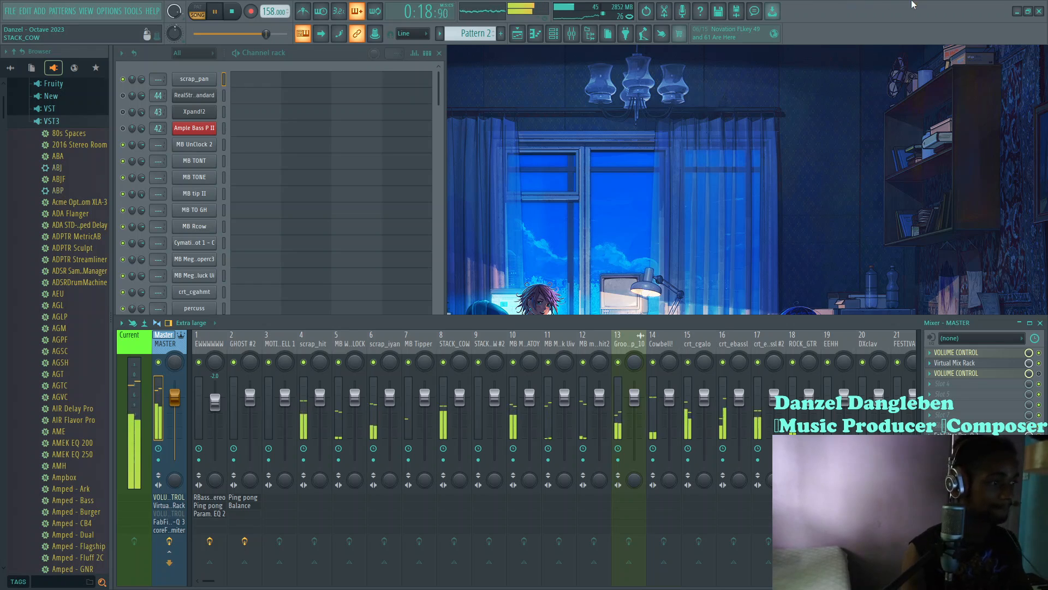
left_click(299, 61)
key("space")
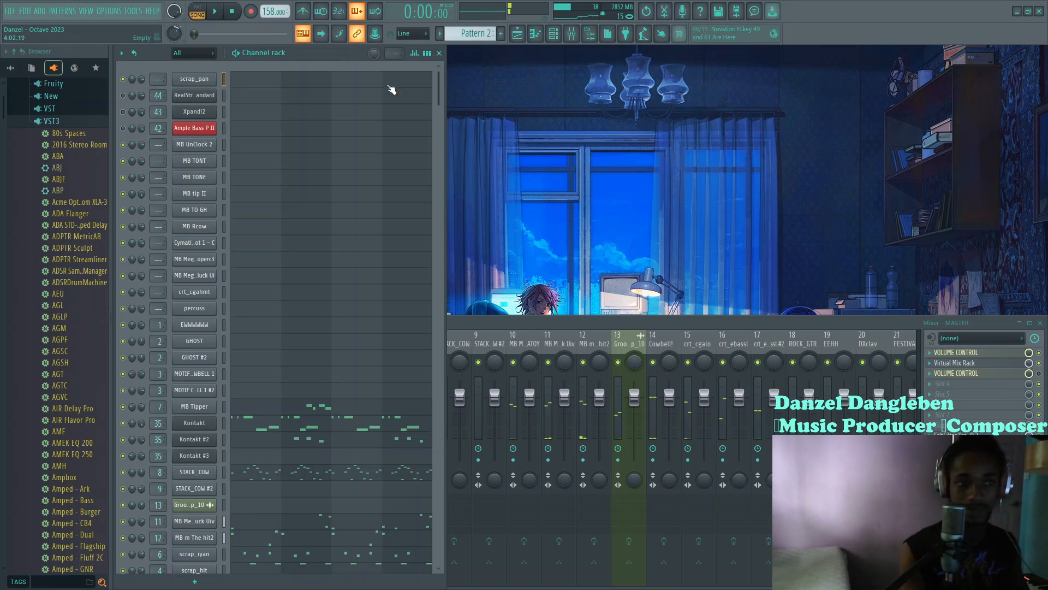
Run the macro that selects all unused channels in the project
left_click(103, 12)
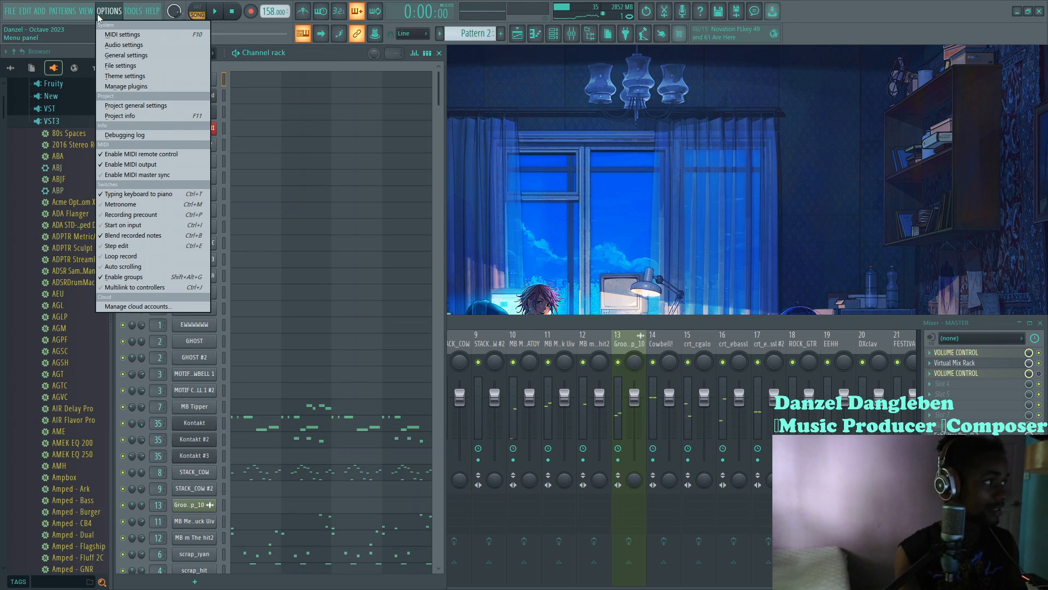
mouse_move(132, 11)
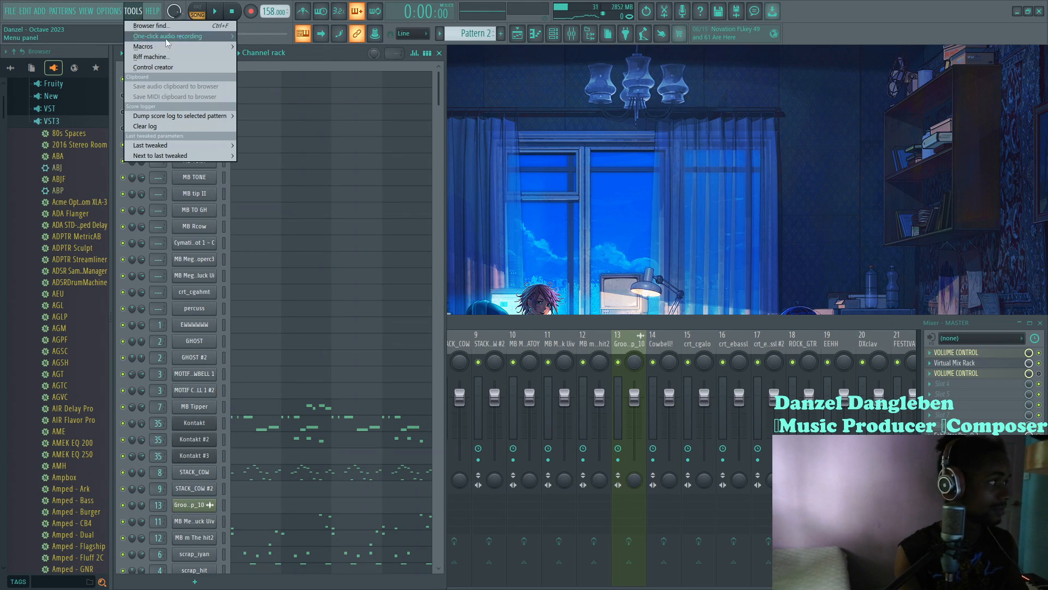
mouse_move(208, 47)
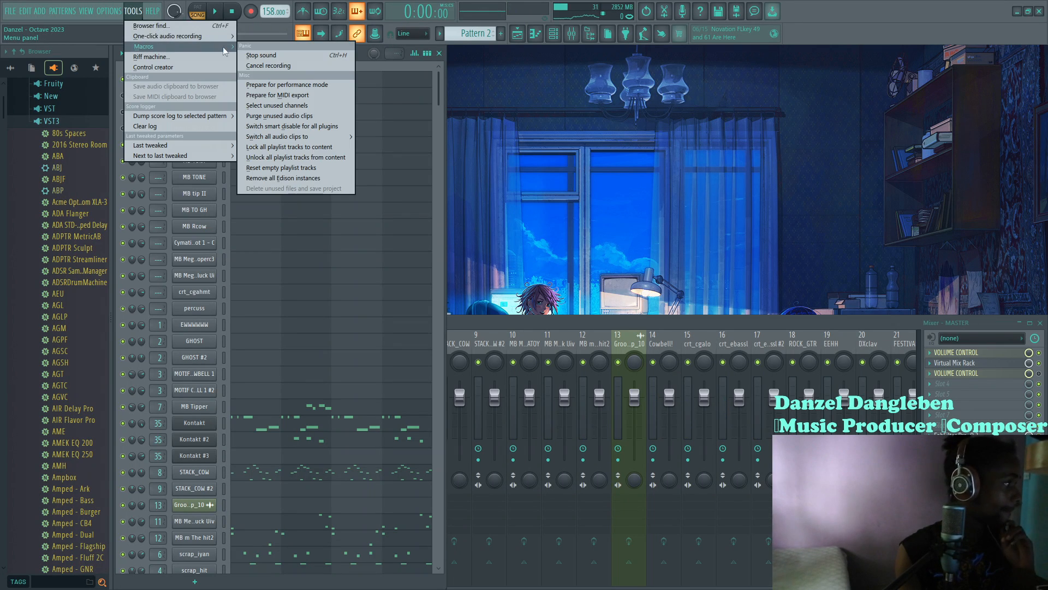
left_click(307, 109)
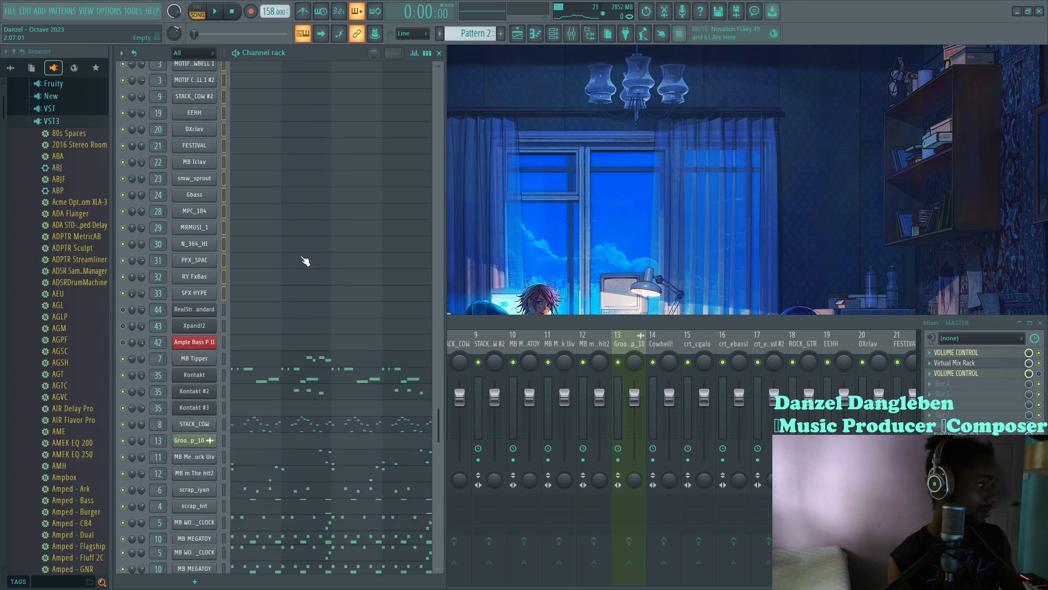
Look through the channel rack contents of Patterns 3 to 6 and switch to Pattern 1
left_click(481, 33)
left_click(490, 48)
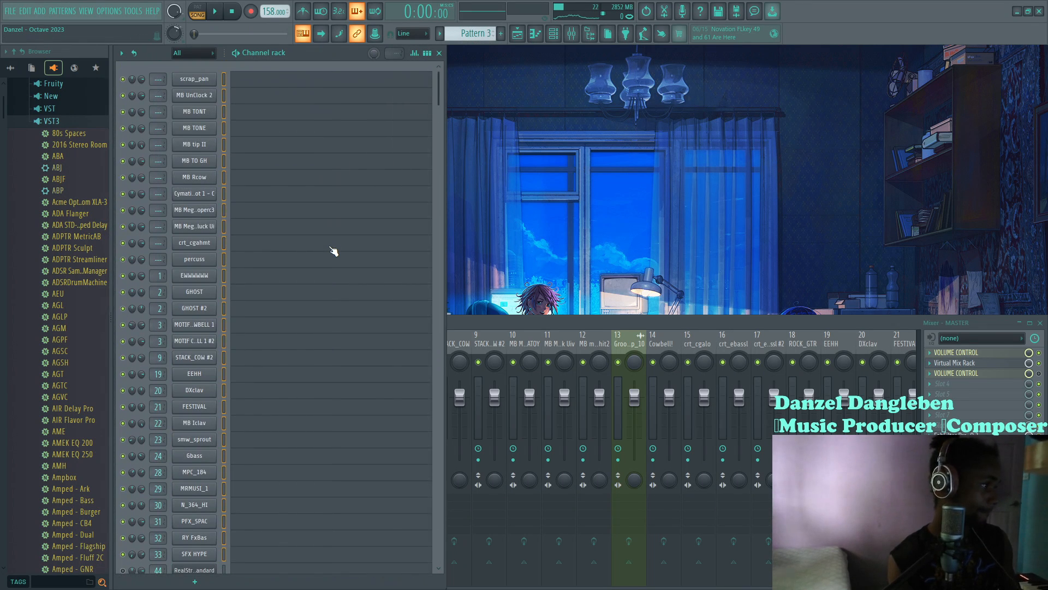
key("KP_Add")
scroll(334, 252, "down", 10)
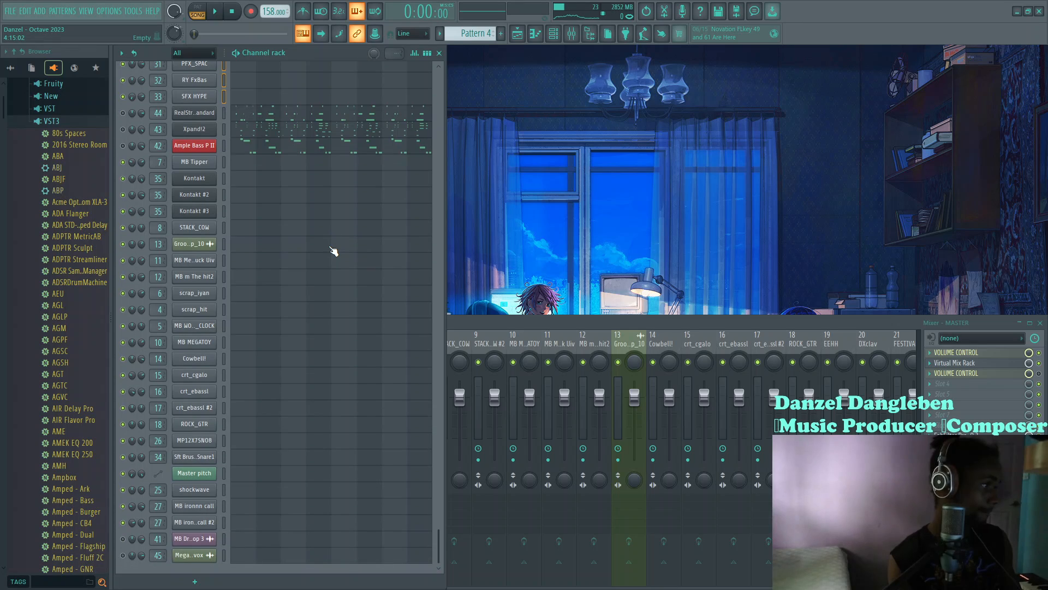
key("KP_Add")
key("KP_Add")
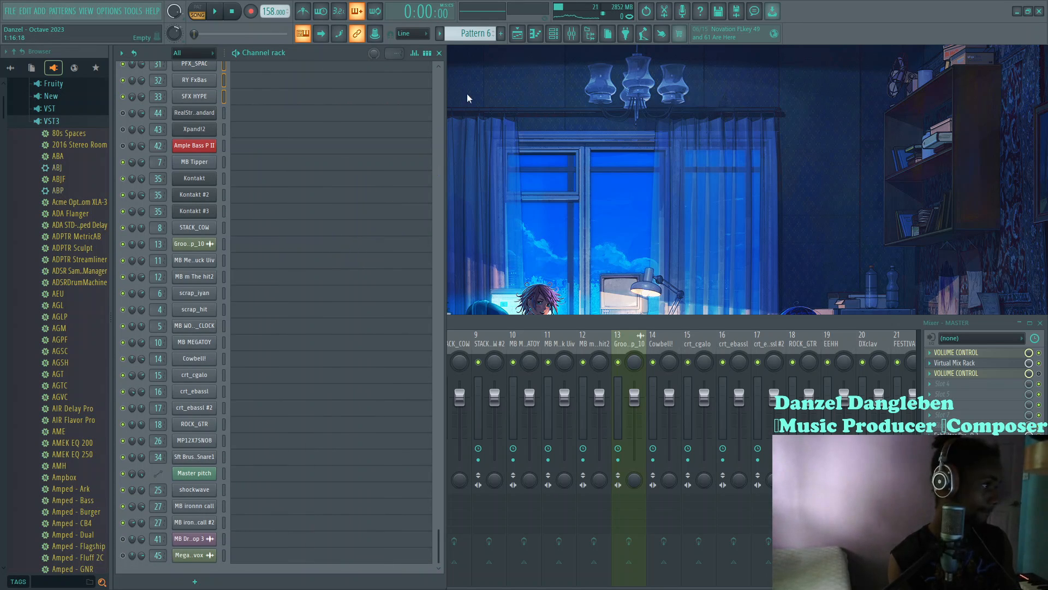
left_click(473, 33)
left_click(490, 48)
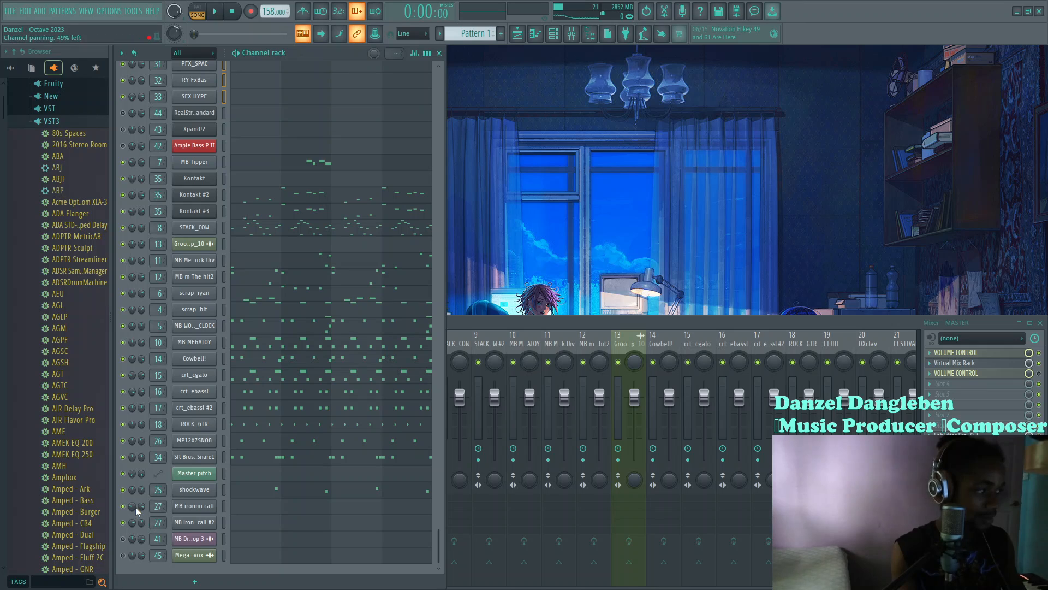
Move the MB Drums Loop 3 and Mega beats vox channels up to directly below the RealStrat Standard channel
left_click(223, 544)
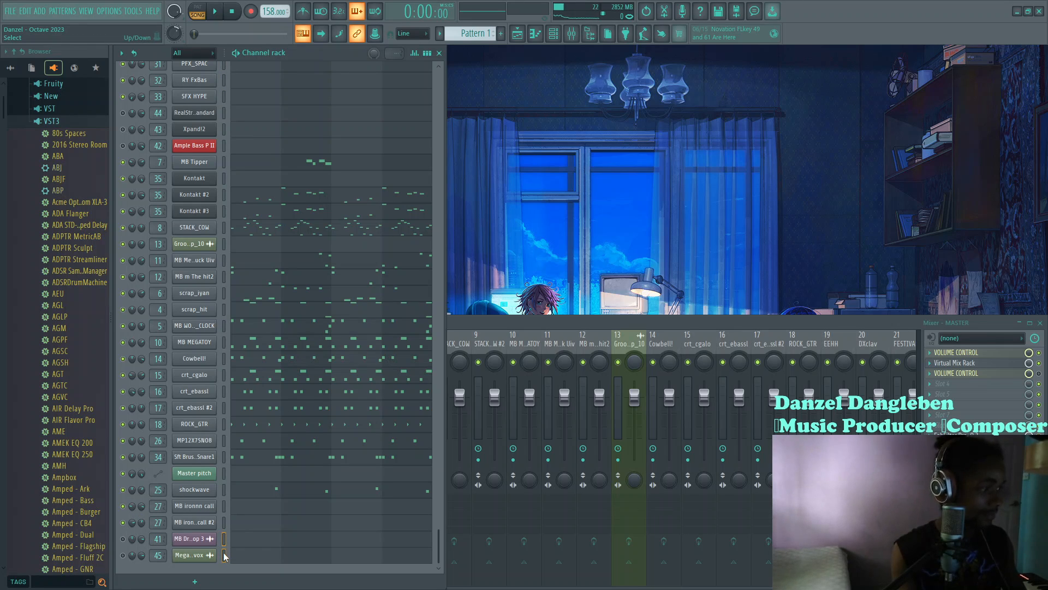
key("alt+Up")
key("alt+Up")
key("alt+Up")
key("alt+Up")
key("alt+Up")
key("alt+Up")
key("alt+Up")
key("alt+Up")
key("alt+Up")
key("alt+Up")
key("alt+Up")
key("alt+Up")
key("alt+Up")
key("alt+Up")
key("alt+Up")
key("alt+Up")
key("alt+Up")
key("alt+Up")
key("alt+Up")
key("alt+Up")
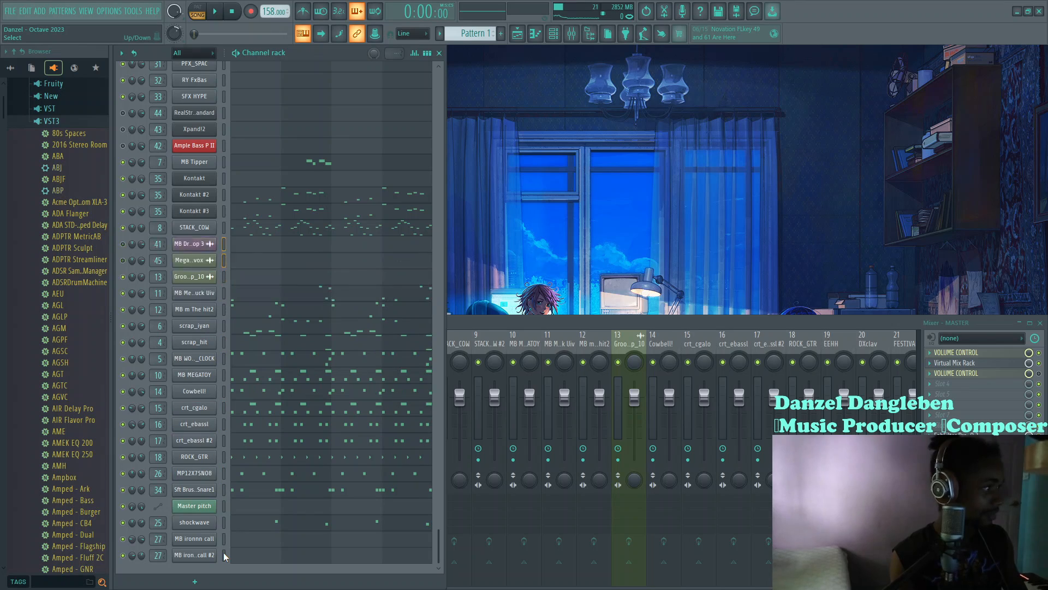
key("alt+Up")
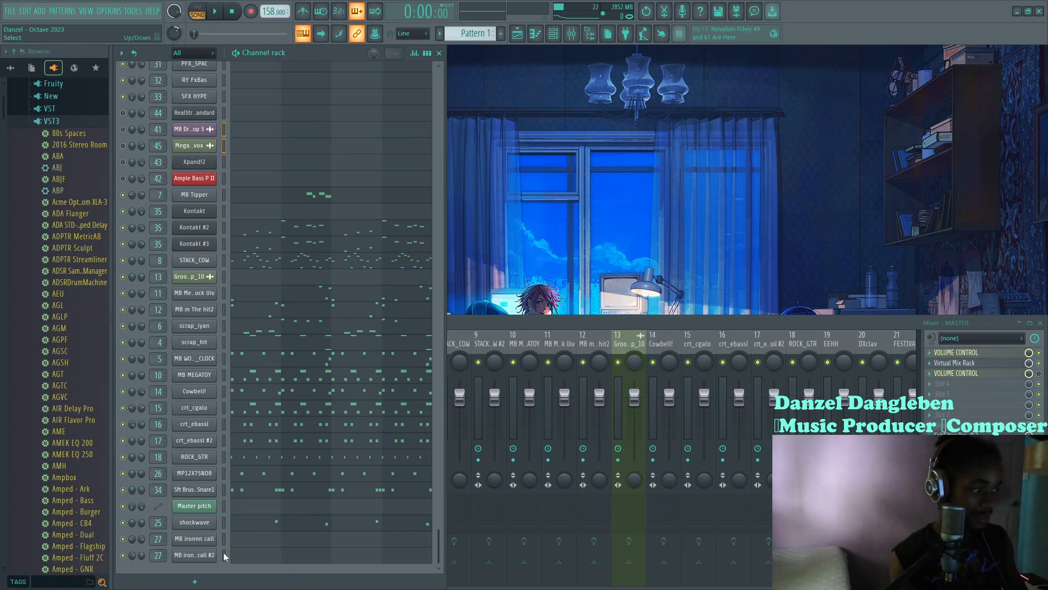
Select the Master pitch channel and start the song with the playlist restored beside the channel rack
left_click(224, 506)
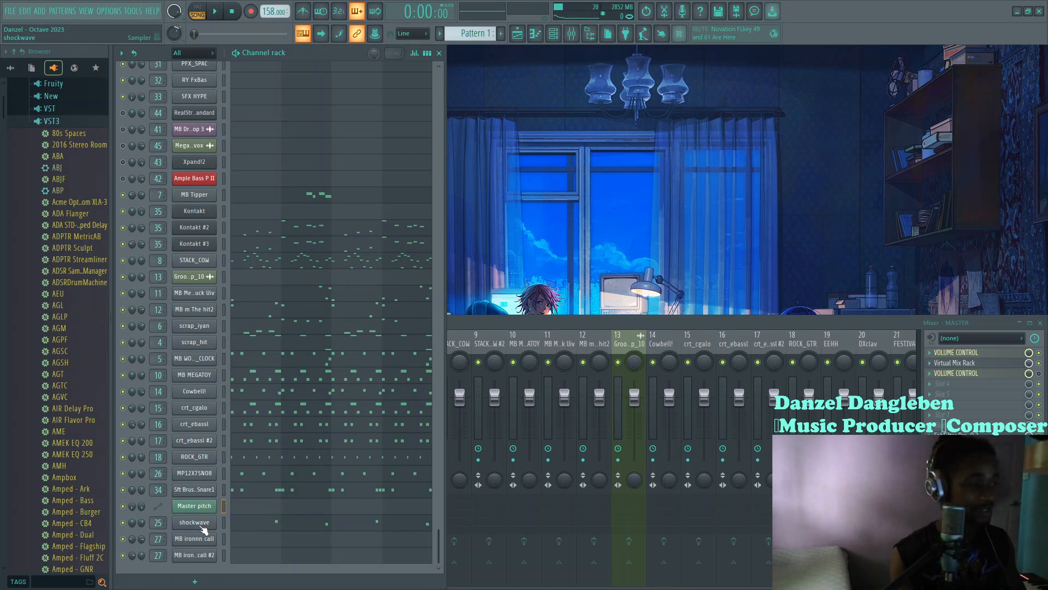
key("F5")
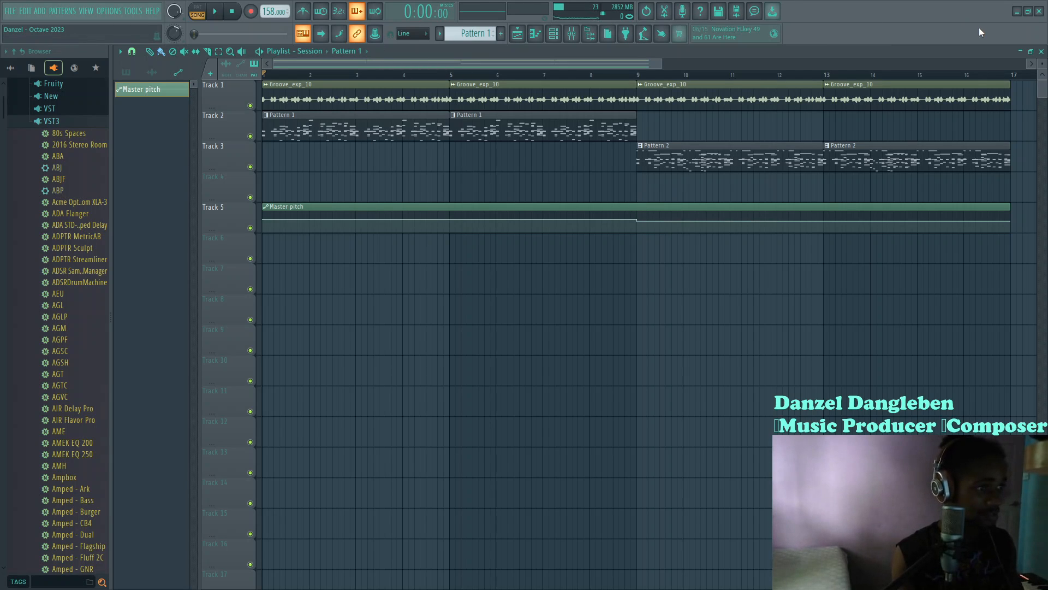
key("space")
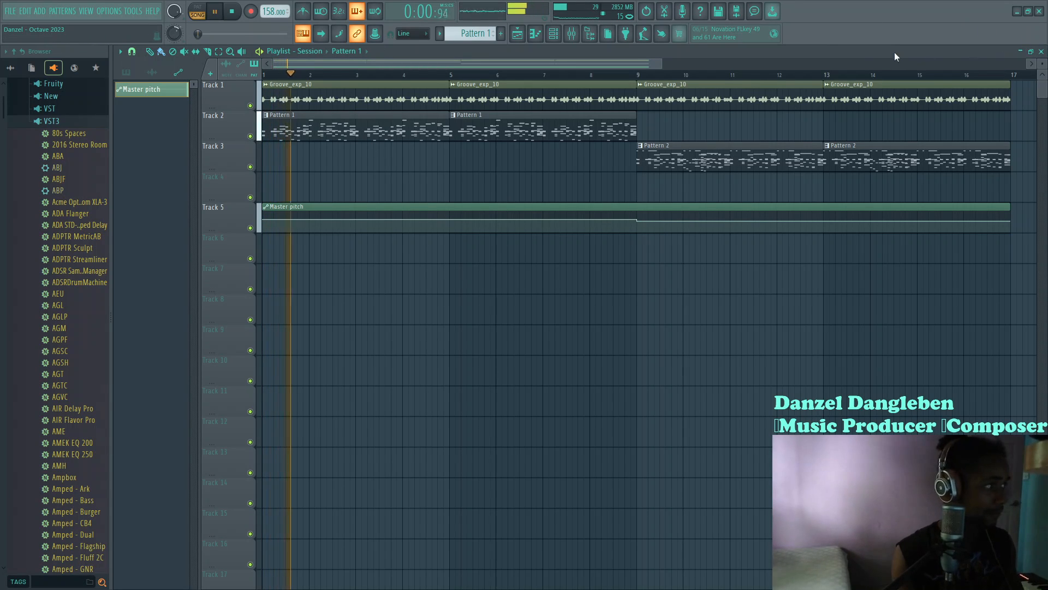
left_click(1031, 52)
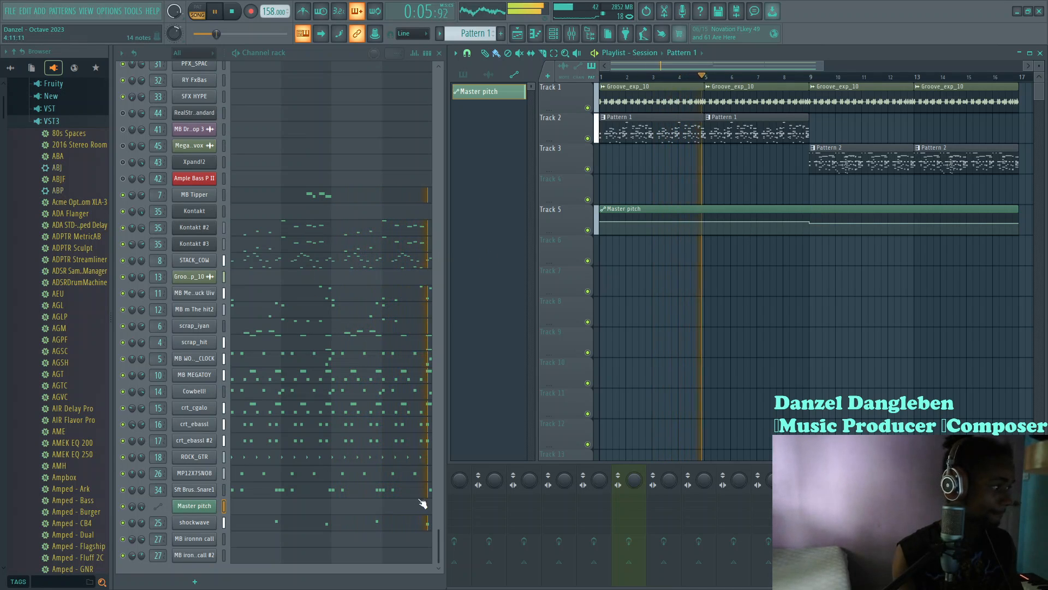
View Pattern 1's MB WOOD_CLOCK notes in the piano roll while listening, and close it after stopping playback
left_click(322, 361)
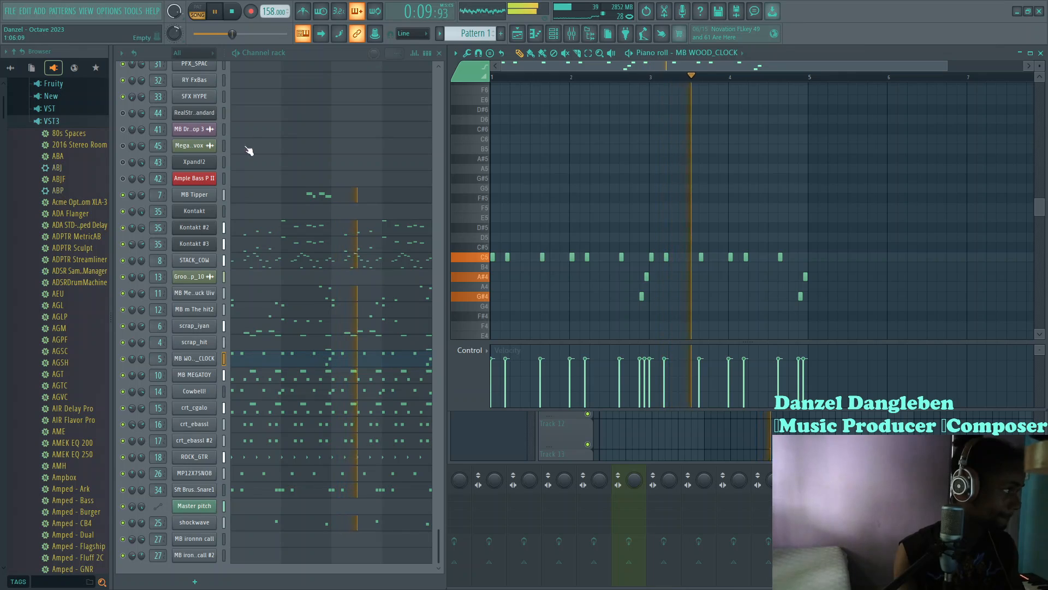
key("space")
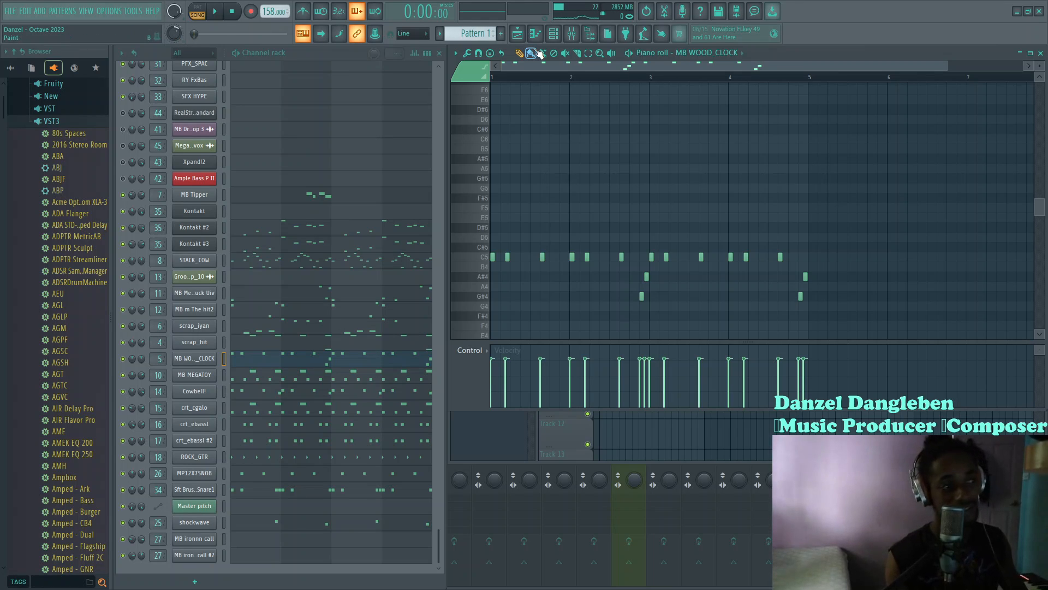
left_click(1041, 53)
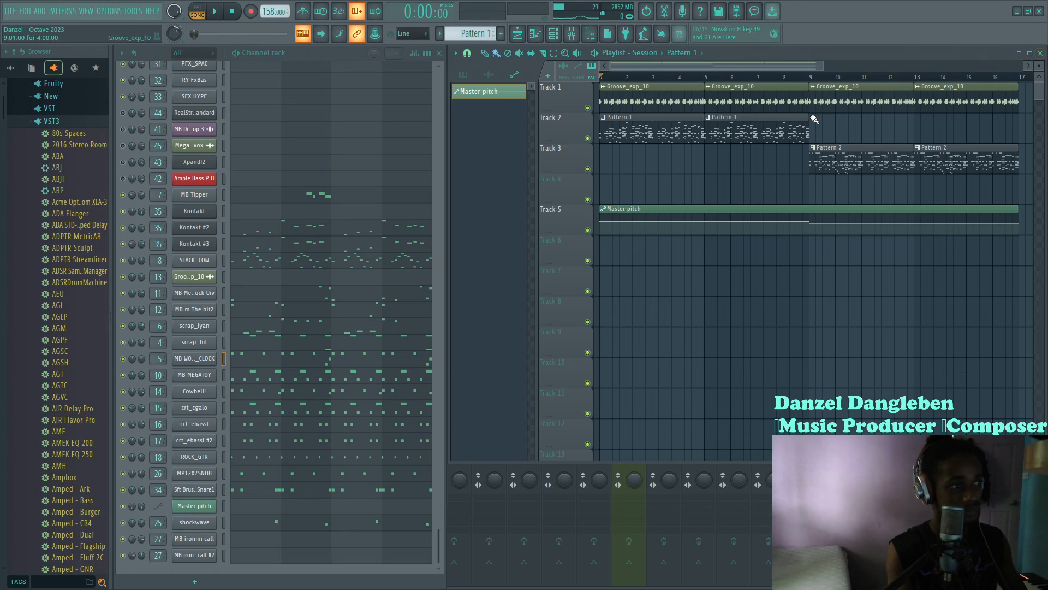
Place the playhead at the start of Pattern 2 around bar 9 and select the Xpand!2 channel
left_click(818, 80)
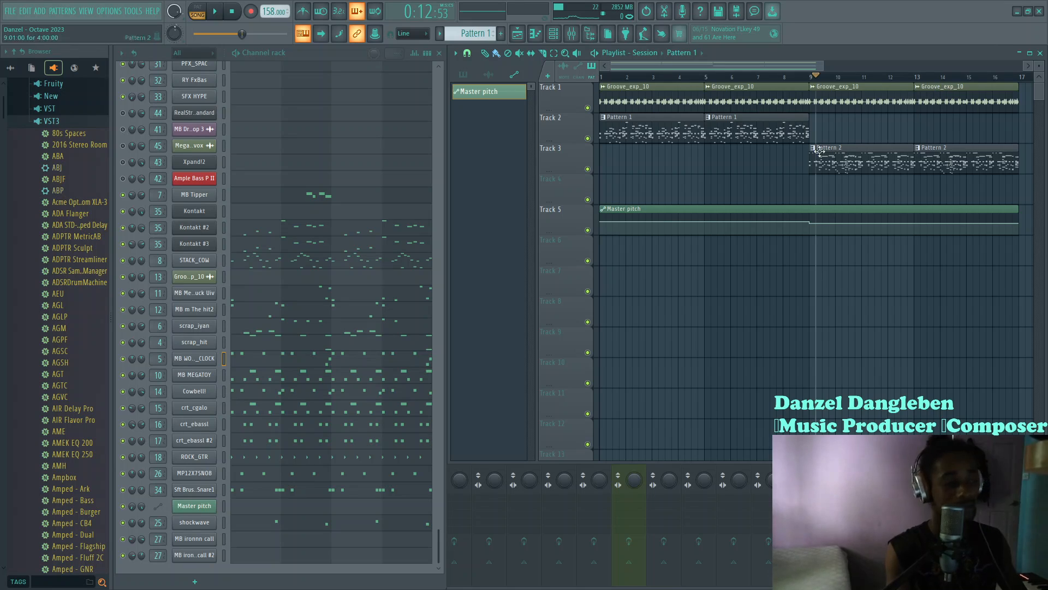
scroll(245, 256, "up", 8)
scroll(247, 258, "down", 5)
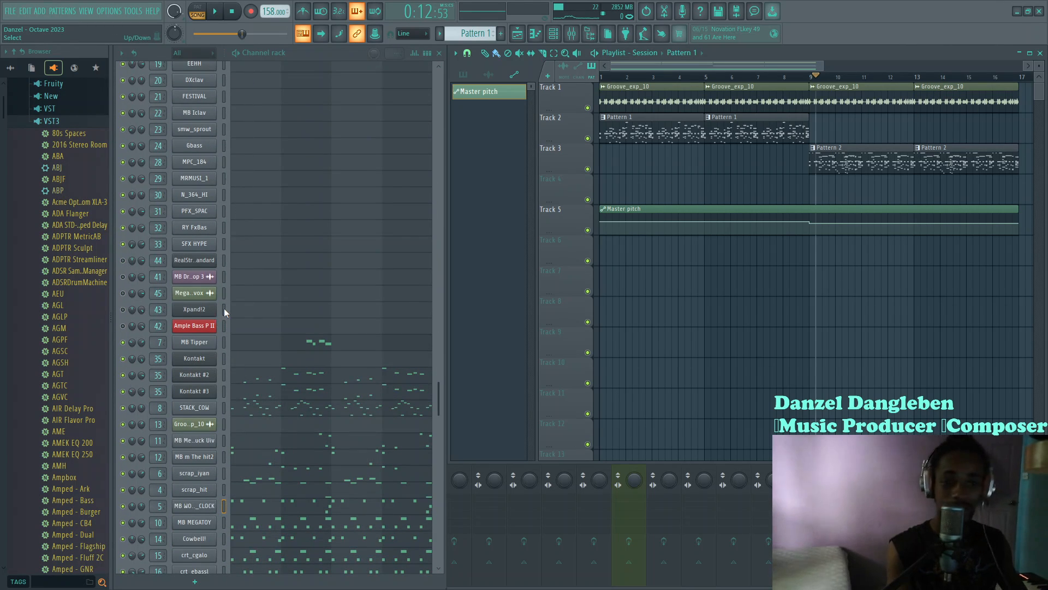
left_click(224, 309)
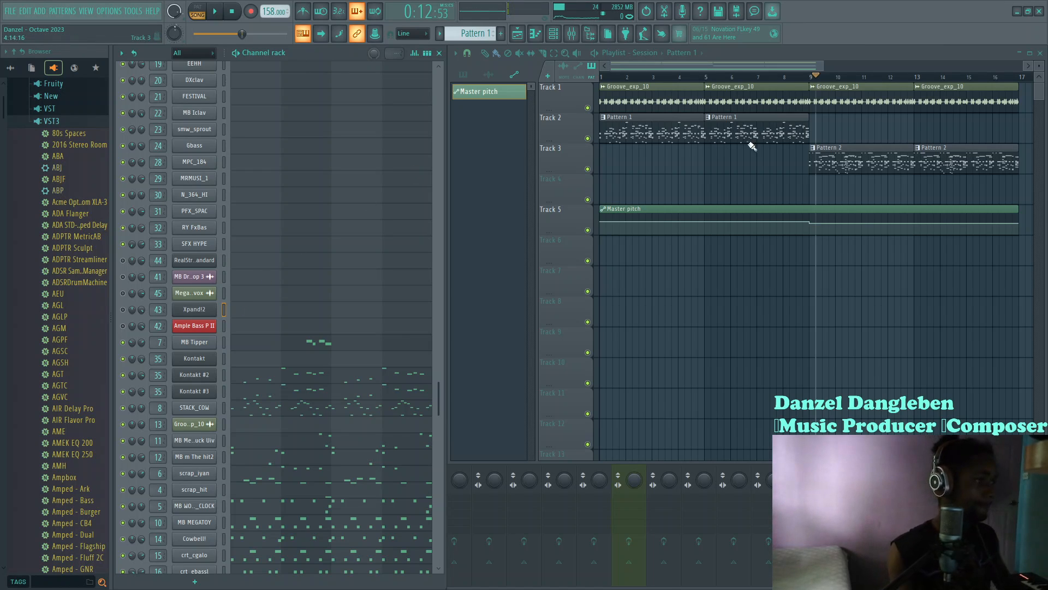
Return the playhead to the song start and select the first Groove_exp_10 clip on Track 1
key("space")
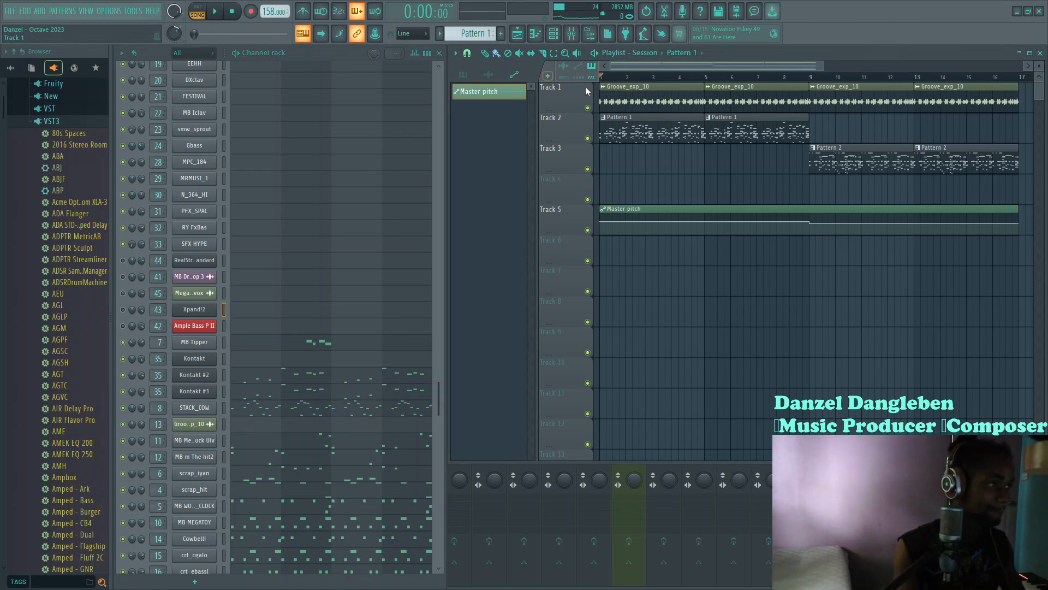
left_click(646, 92)
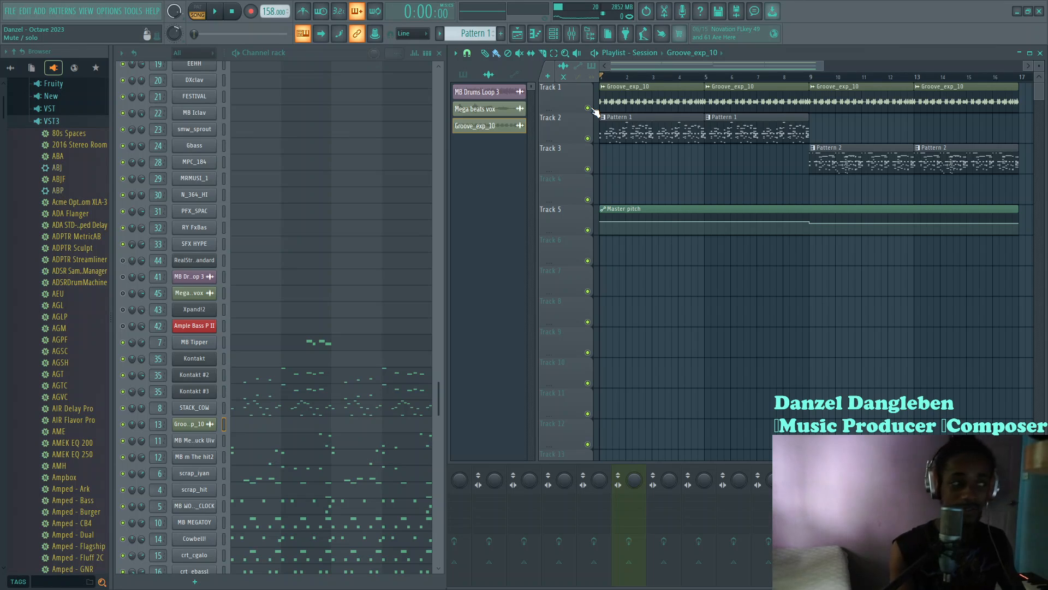
Solo Track 1 during playback, locate the Groove_exp_10 channel's sample in the browser, and stop the song
left_click(592, 109, "ctrl")
key("space")
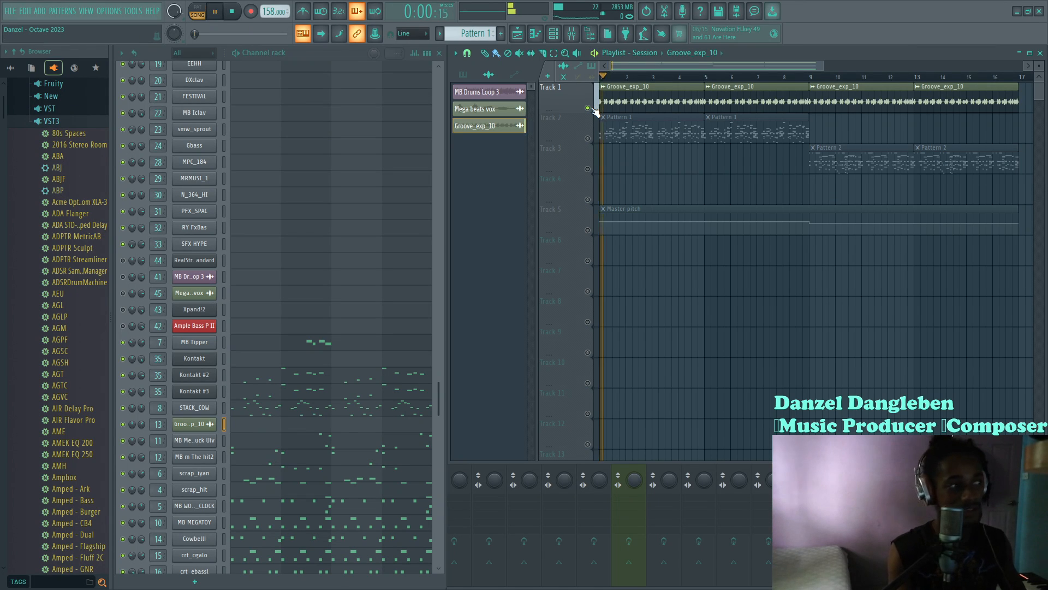
left_click(211, 425)
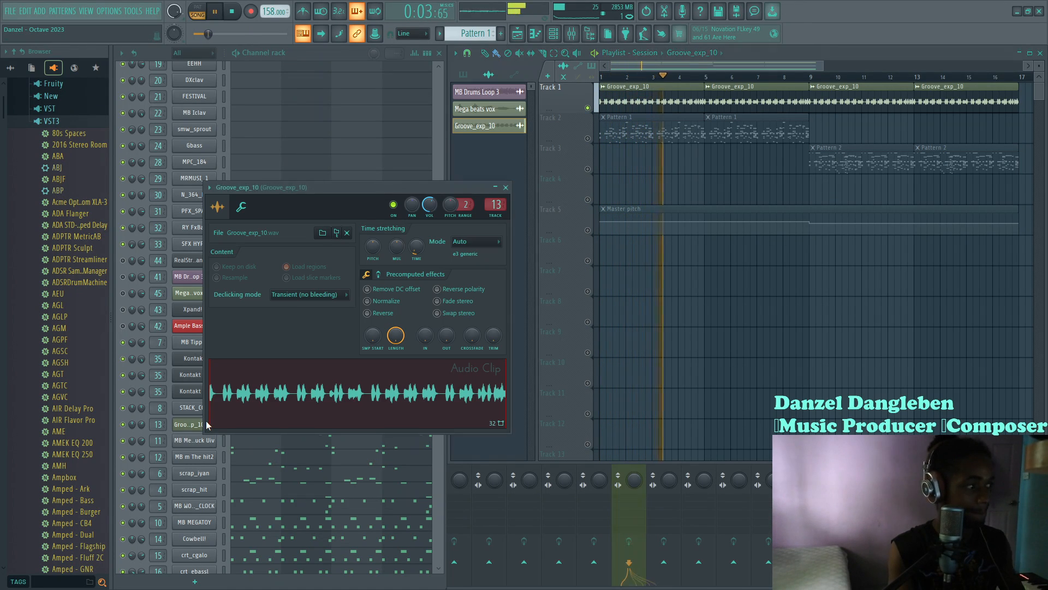
left_click(335, 233)
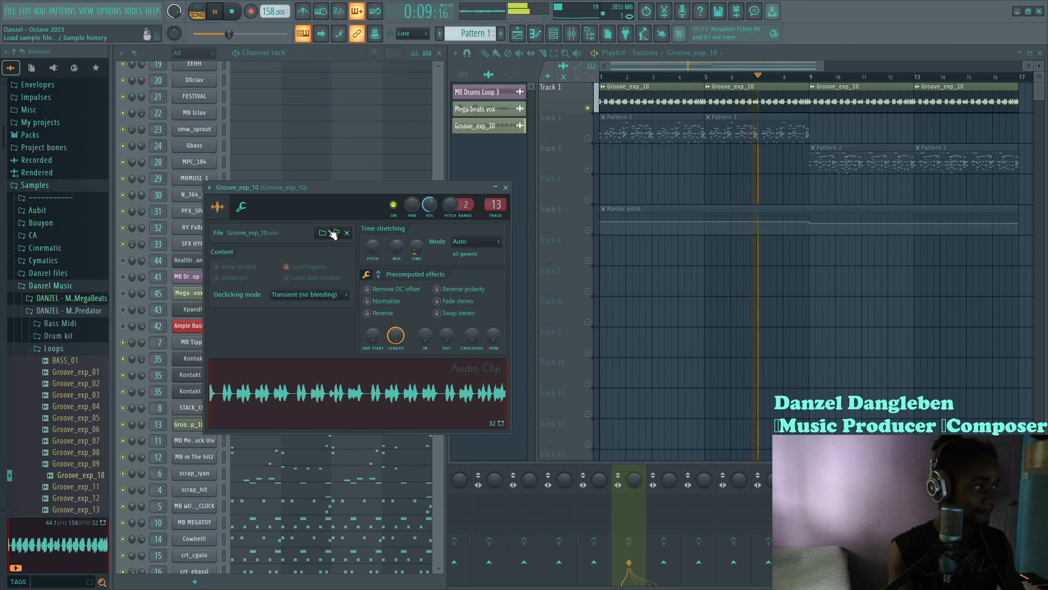
left_click(320, 51)
key("space")
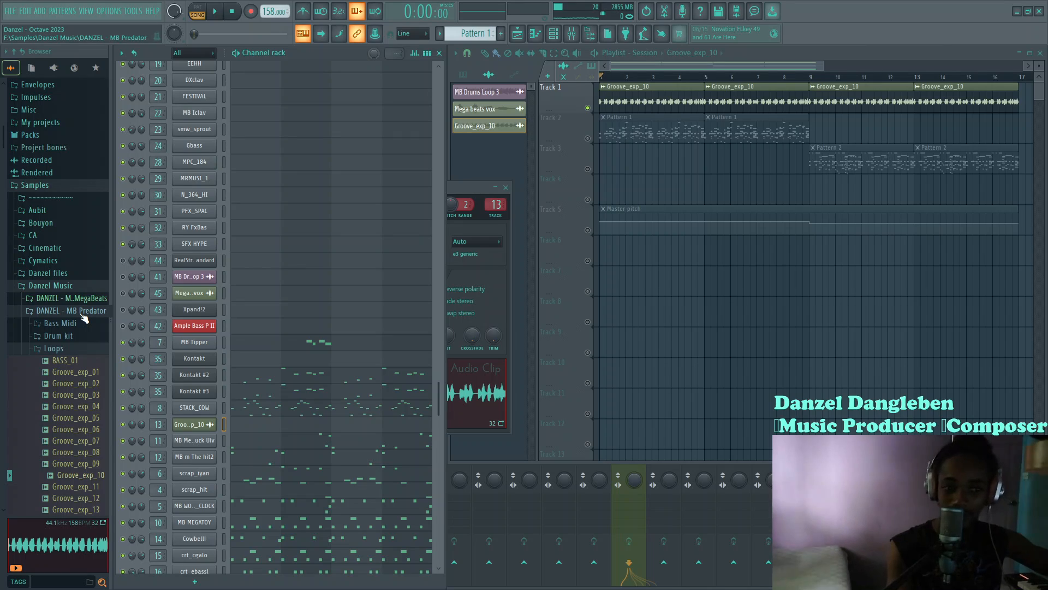
Audition several loops in the MB Predator pack's Loops folder, including Groove_exp_09, Groove_exp_02 and Groove_exp_33, and collapse the folder
left_click(87, 464)
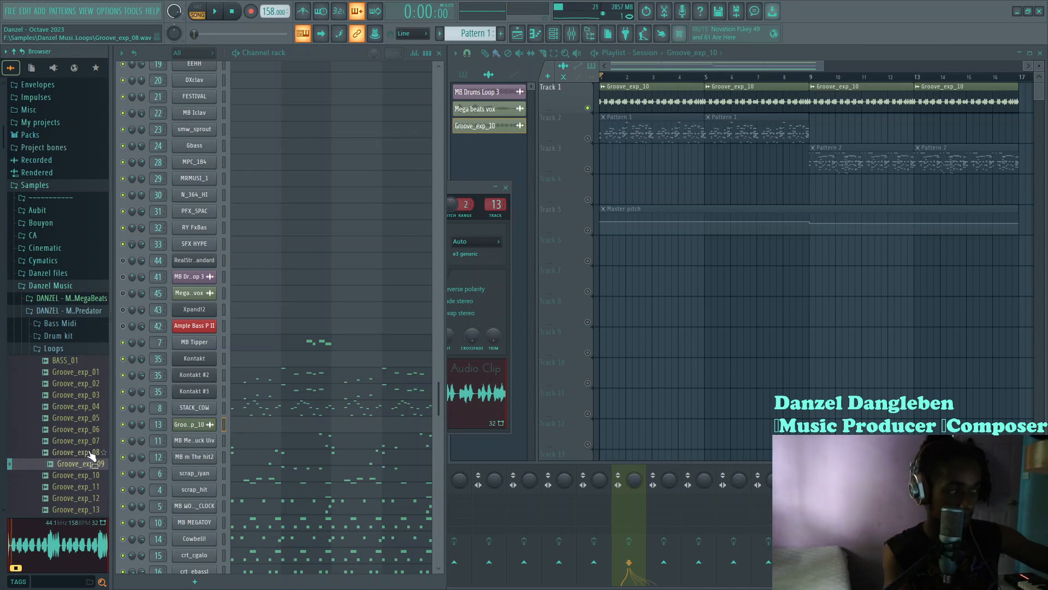
left_click(85, 385)
scroll(75, 394, "down", 6)
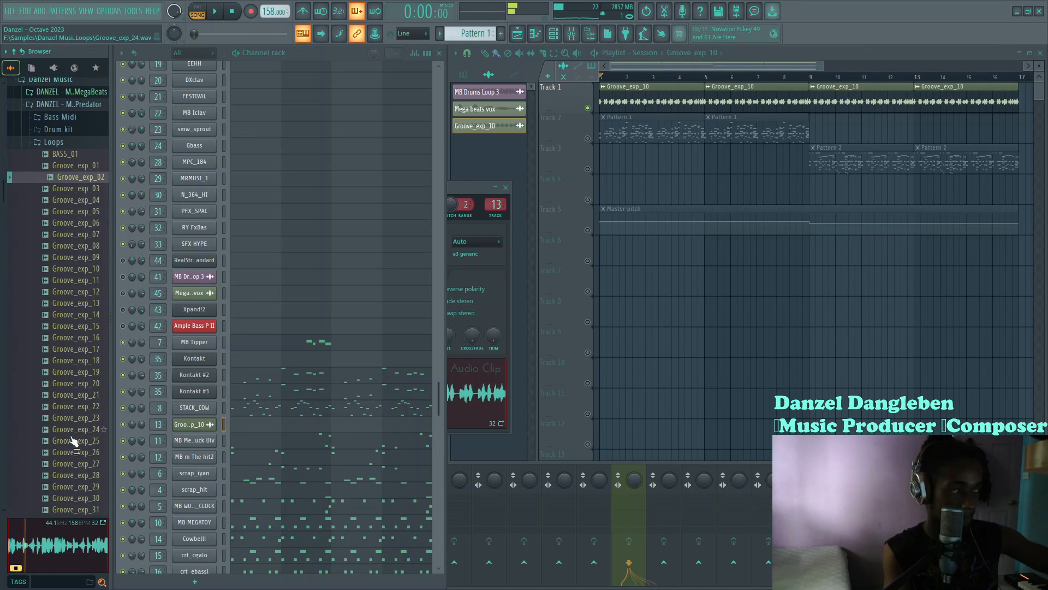
left_click(71, 442)
scroll(71, 442, "down", 6)
scroll(73, 437, "up", 6)
left_click(77, 264)
scroll(71, 299, "up", 2)
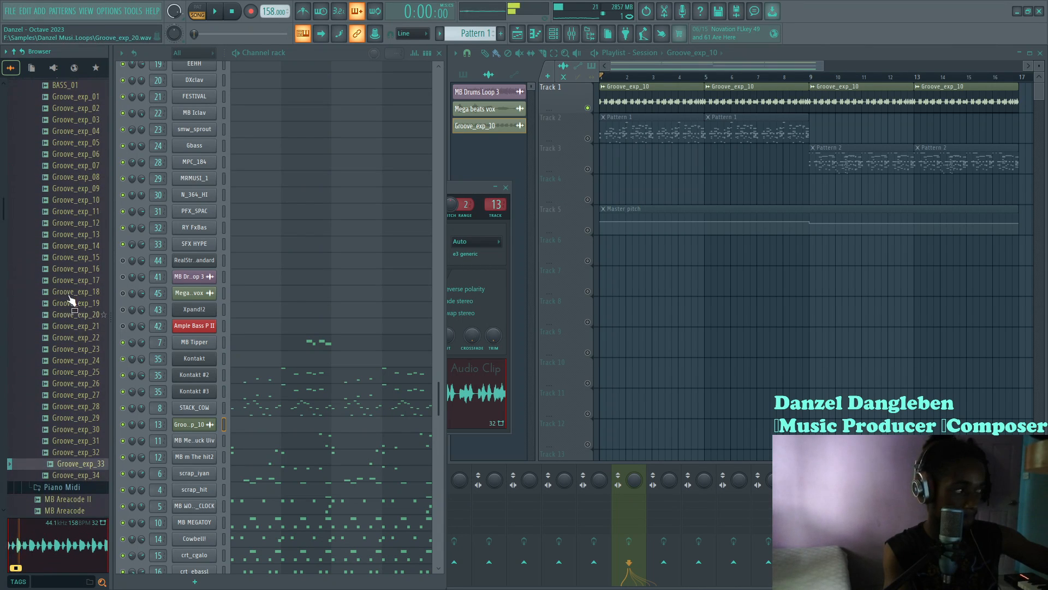
scroll(76, 327, "up", 8)
left_click(73, 481)
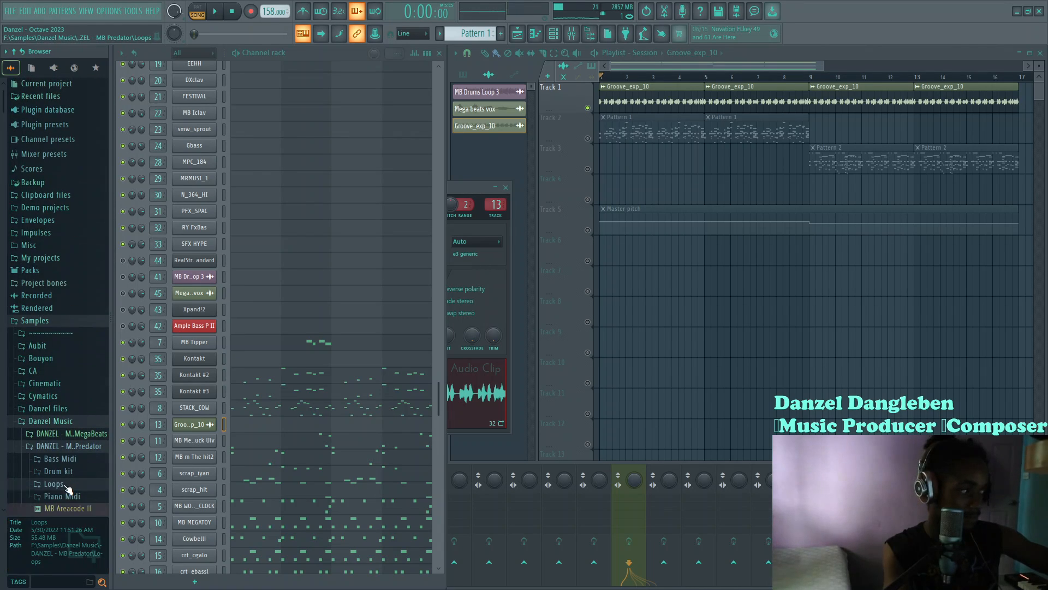
Audition a range of one-shot samples in the MB Predator pack, including MB Hangushu and MB Romi
scroll(69, 437, "down", 4)
left_click(64, 383)
scroll(62, 383, "down", 8)
left_click(67, 372)
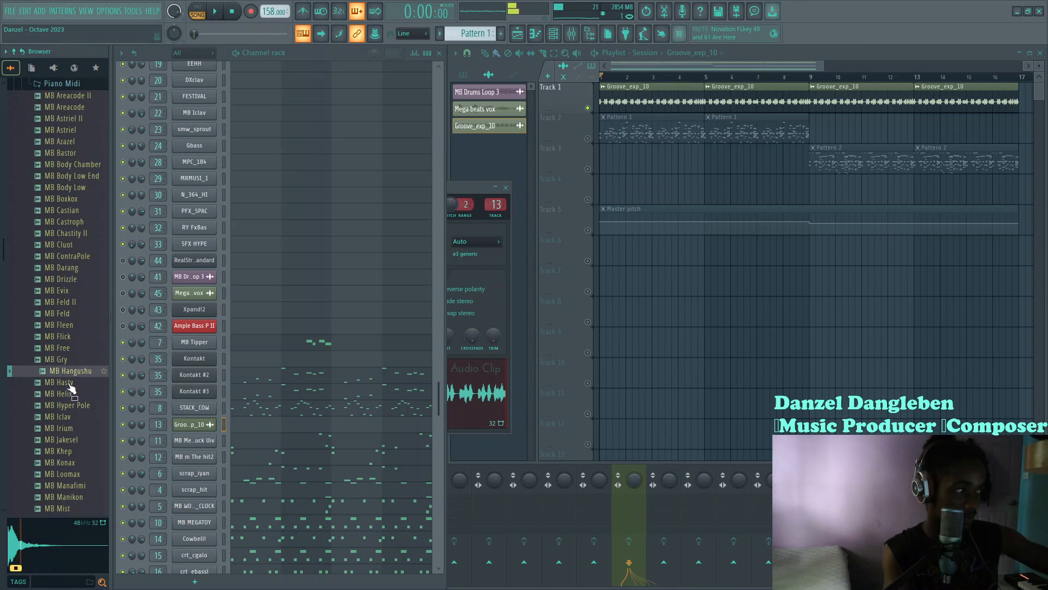
left_click(71, 405)
scroll(75, 401, "down", 6)
left_click(80, 394)
left_click(77, 417)
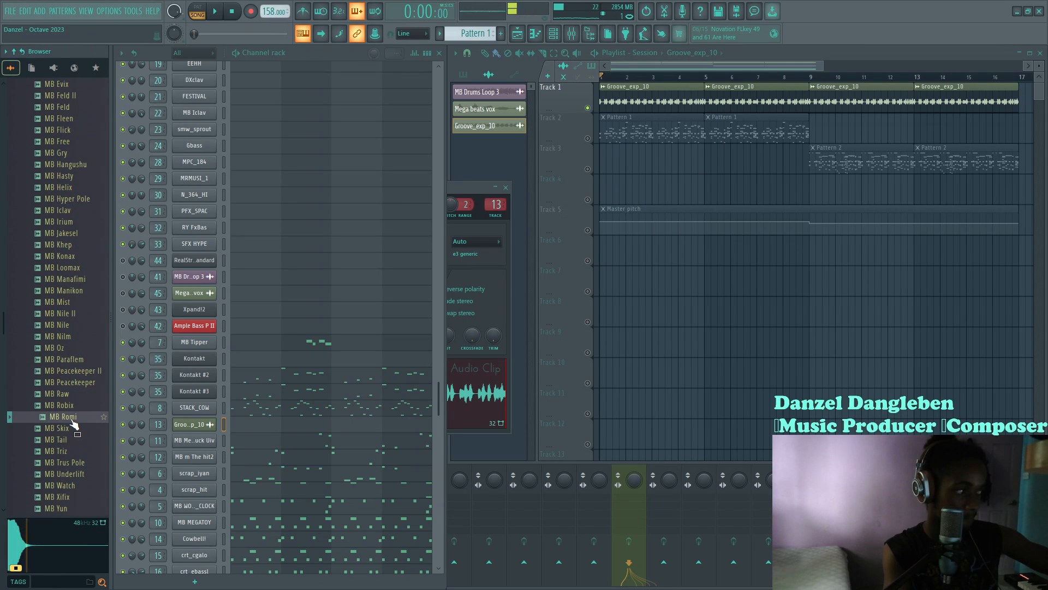
scroll(82, 404, "down", 4)
left_click(87, 381)
left_click(80, 326)
Audition samples near the start of the MB Predator one-shot list, including MB Castroph, MB Boxkox and MB Castian
scroll(80, 322, "up", 8)
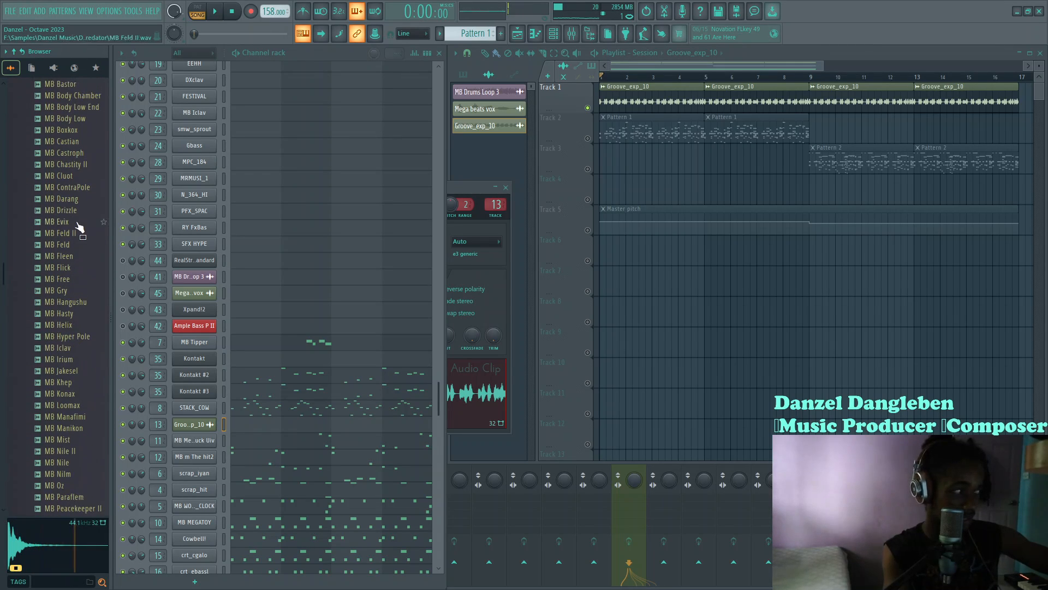
left_click(77, 222)
left_click(68, 156)
scroll(83, 273, "up", 6)
scroll(85, 279, "up", 4)
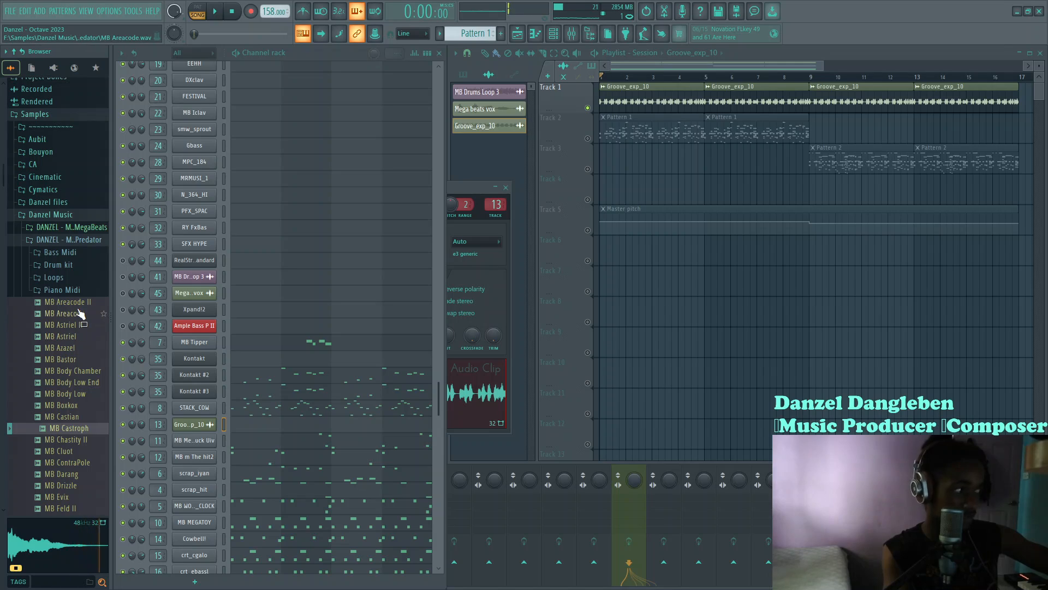
left_click(82, 304)
left_click(65, 416)
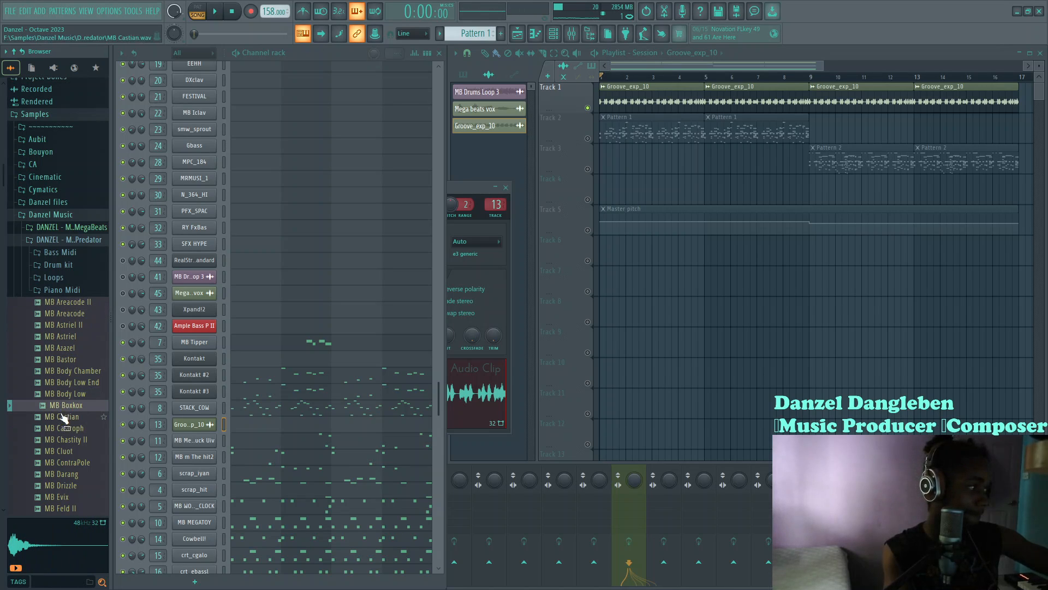
Collapse and reopen the MB Predator folder and look over its contents and Loops subfolder
left_click(70, 239)
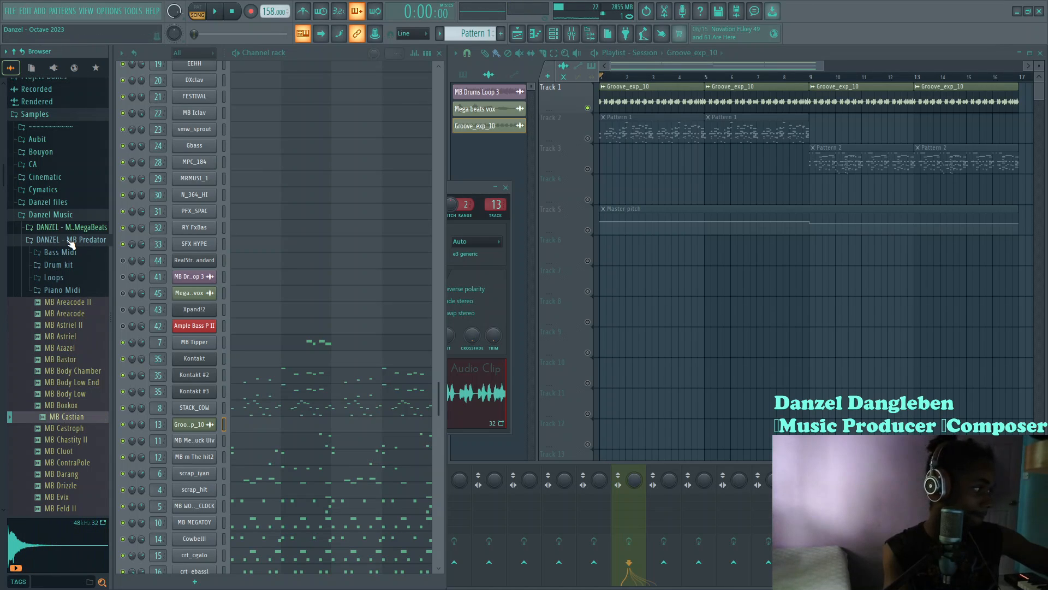
left_click(69, 241)
scroll(69, 245, "down", 2)
left_click(58, 166)
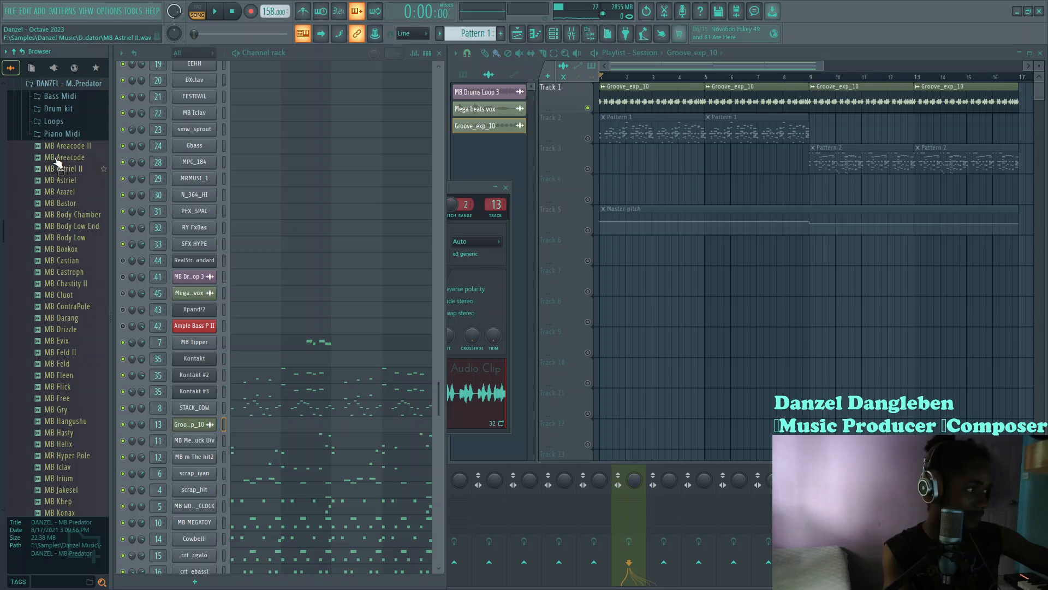
left_click(64, 126)
left_click(68, 108)
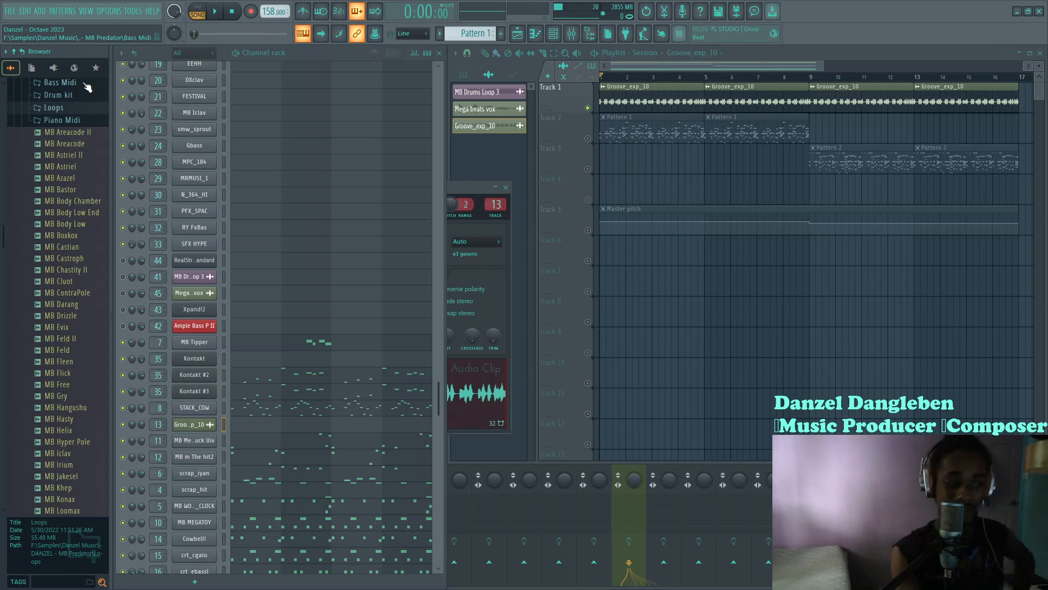
Audition more MB Predator one-shots, including MB Hasty, MB Hangushu, MB Free, MB Irium, MB Jakesel and MB Khep
left_click(69, 431)
left_click(77, 419)
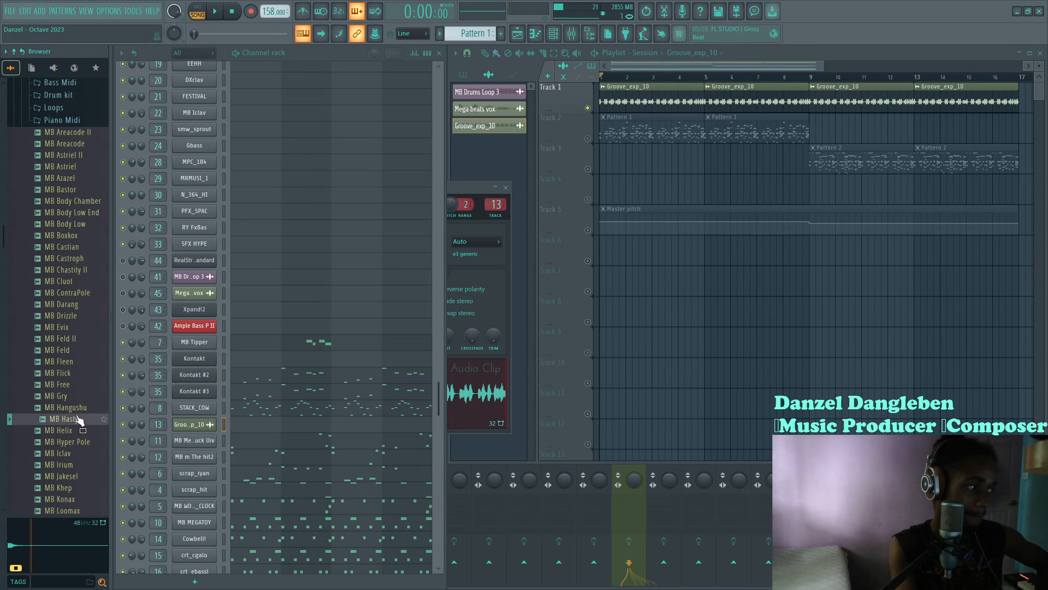
left_click(78, 407)
left_click(77, 385)
left_click(72, 363)
left_click(68, 464)
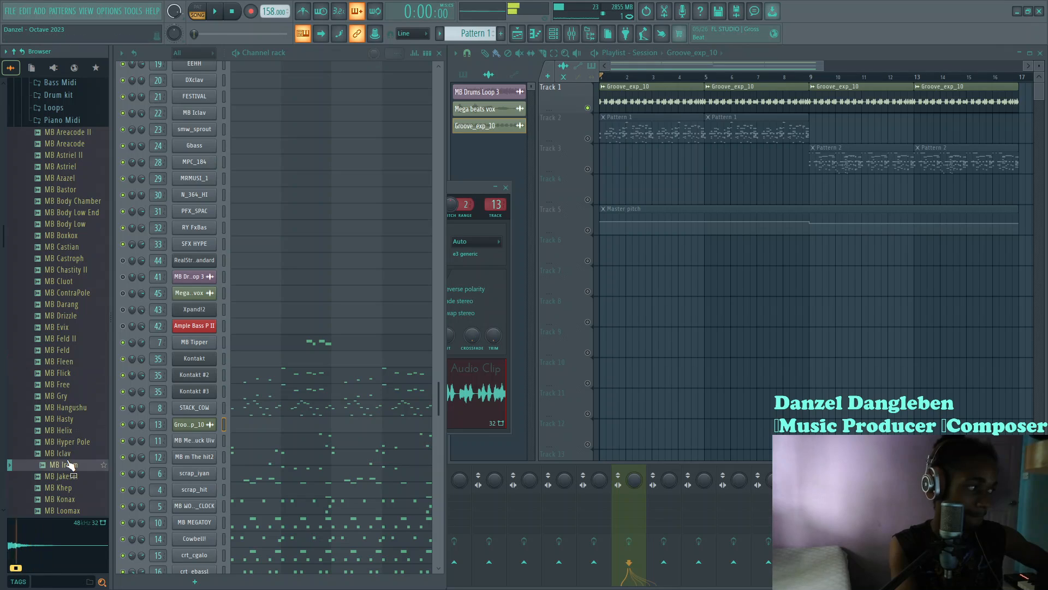
left_click(66, 478)
left_click(63, 490)
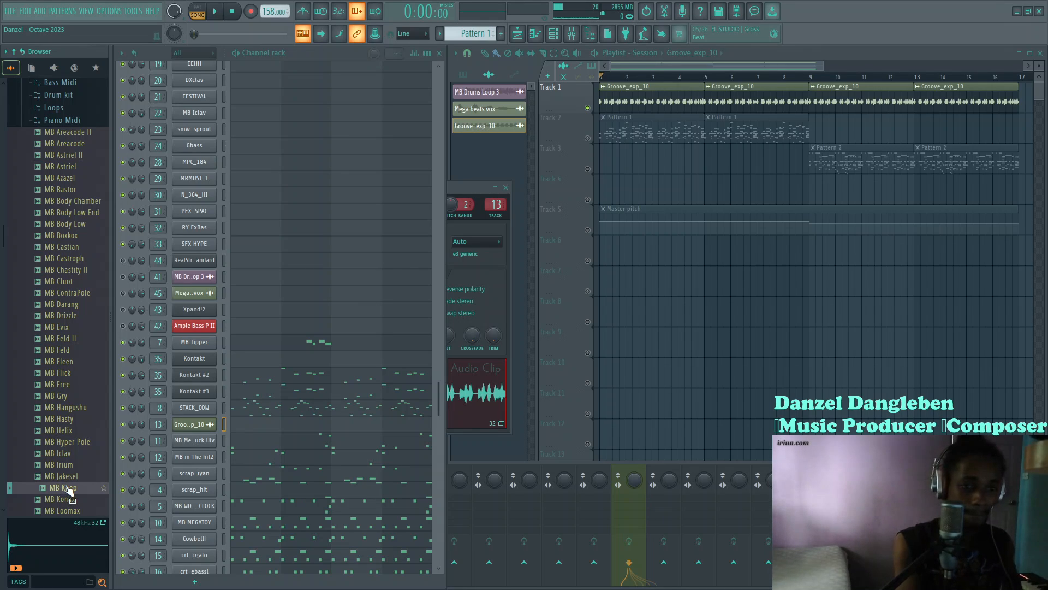
Open the MB Predator pack's Drum kit folder and audition D kick, KICK and Snare 3
left_click(47, 122)
left_click(61, 234)
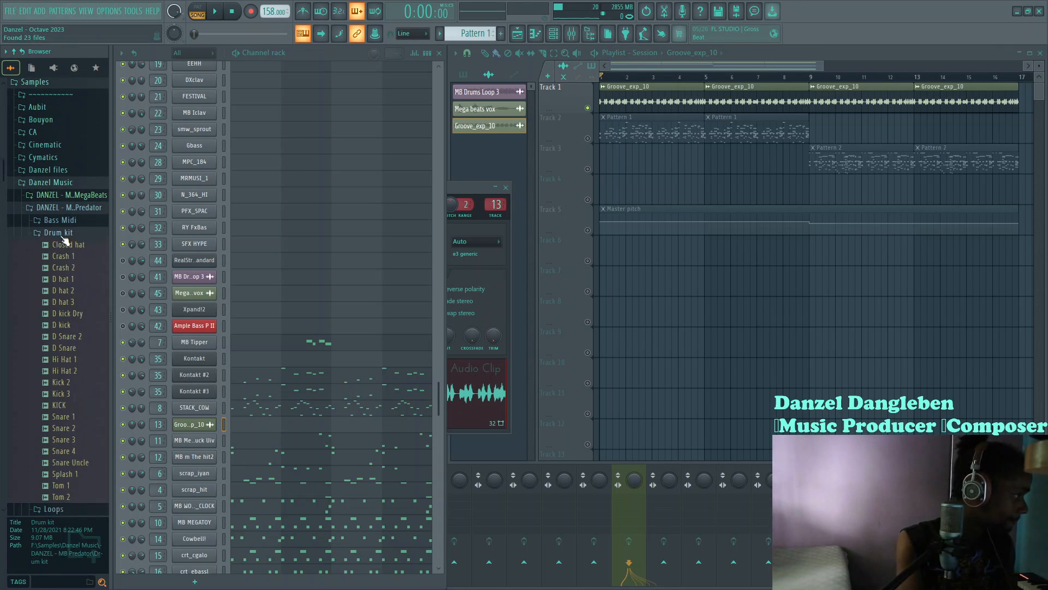
left_click(75, 325)
left_click(73, 406)
left_click(72, 441)
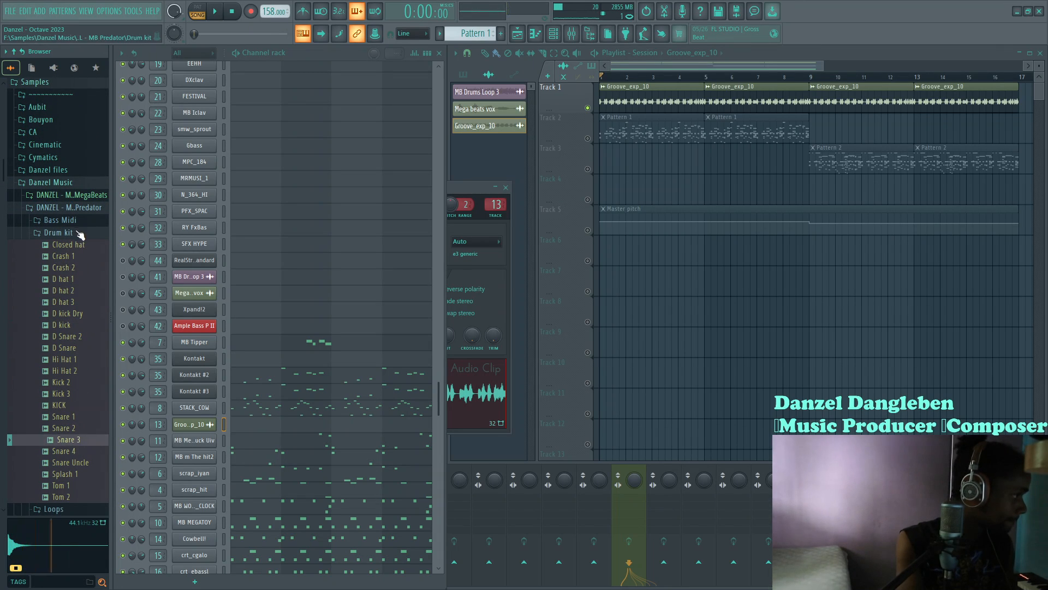
Collapse the Drum kit folder, look inside Piano Midi and Bass Midi, and collapse the MB Predator folder
left_click(73, 238)
left_click(76, 257)
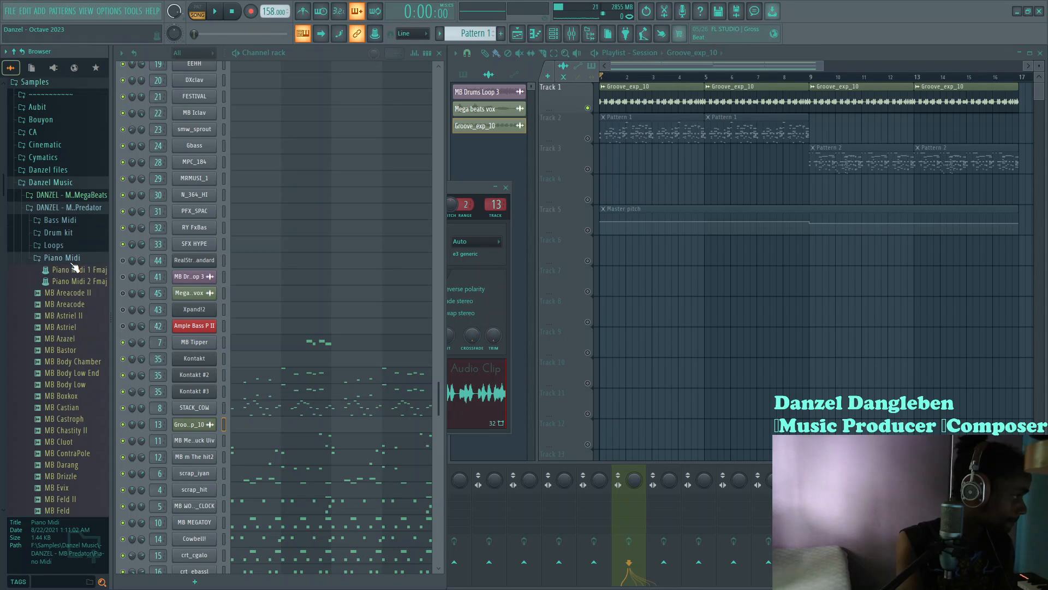
left_click(74, 221)
left_click(75, 223)
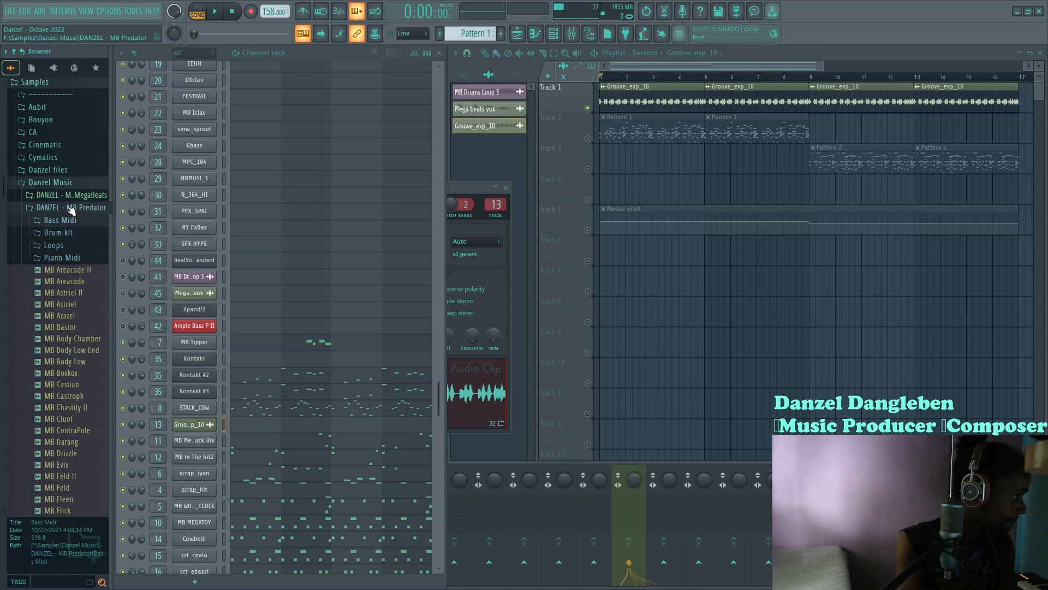
left_click(76, 208)
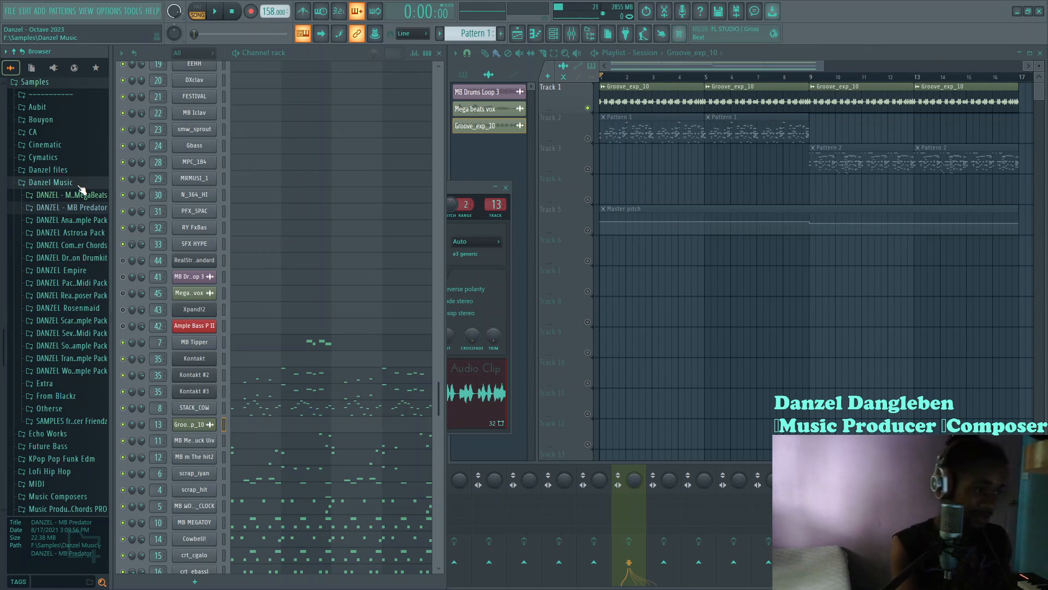
Listen briefly to the soloed Groove_exp_10 track in the playlist, and unmute Tracks 2 to 5
left_click(674, 66)
key("space")
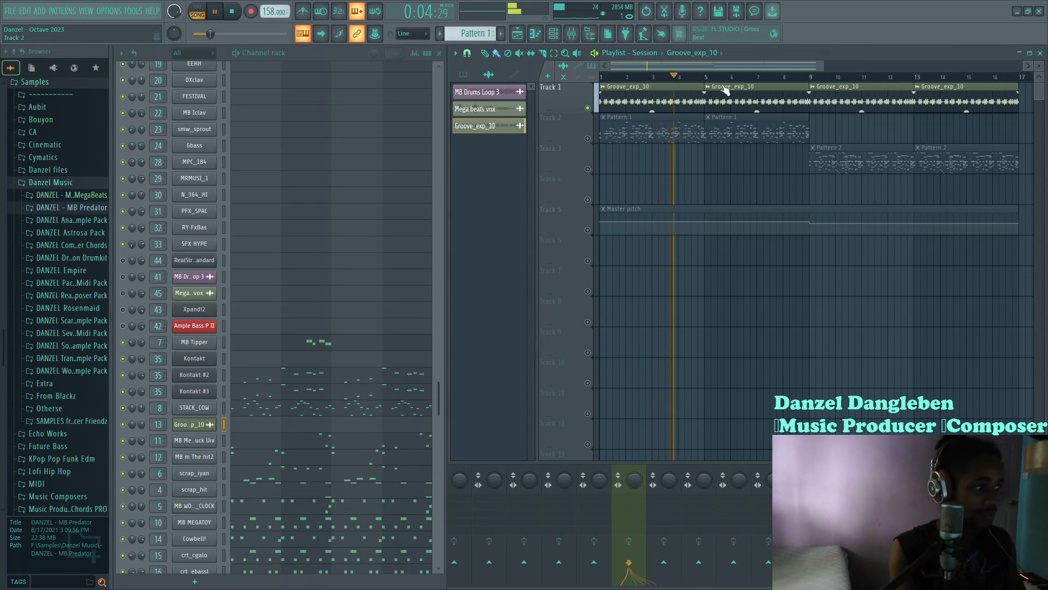
left_click(588, 138)
key("space")
left_click(588, 169)
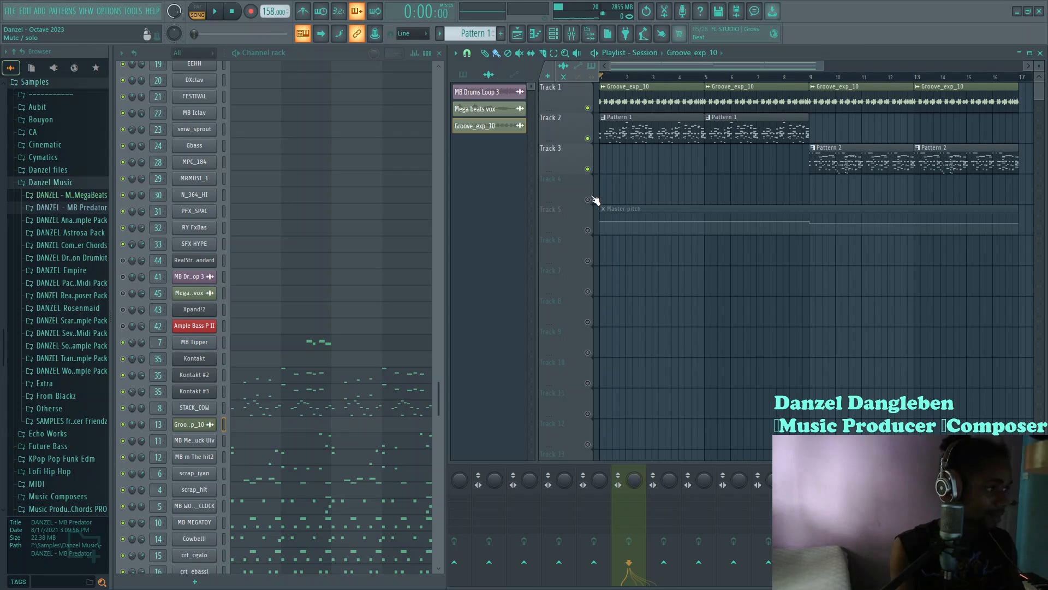
left_click(588, 230)
Leave only Groove_exp_10, Master pitch and the channels from MB MEGATOY through ROCK_GTR unmuted, with the song playing
scroll(245, 367, "down", 6)
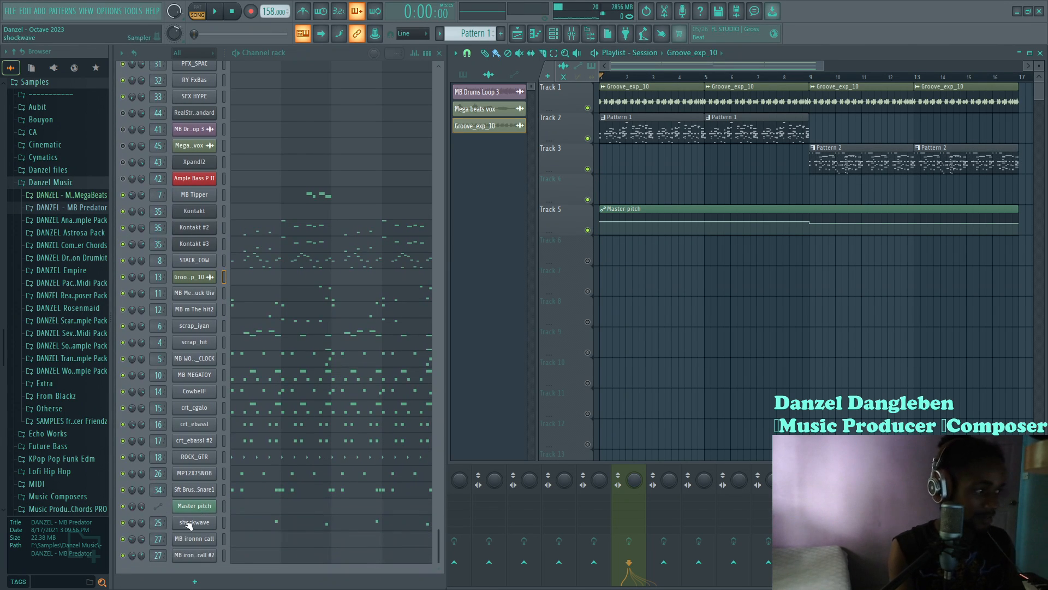
left_click(123, 506)
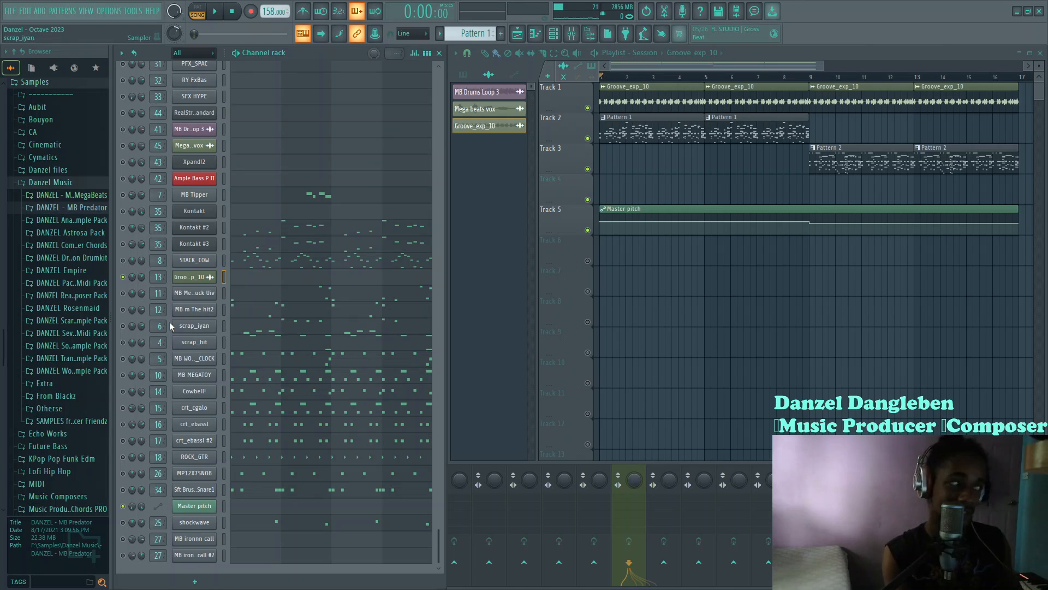
left_click(123, 391)
left_click(122, 409)
key("space")
left_click(122, 424)
left_click(122, 441)
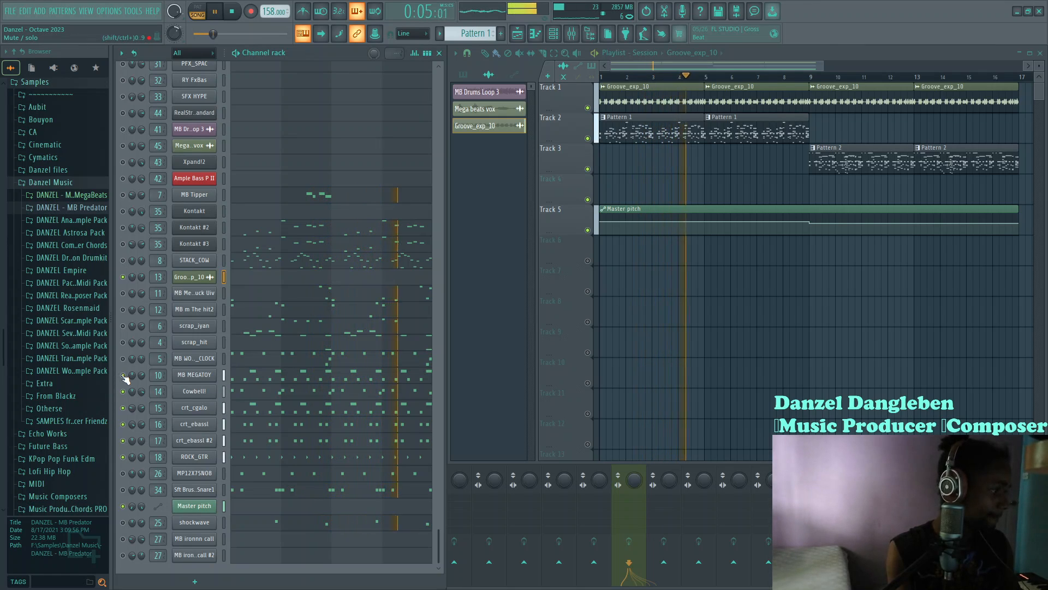
View the MB MEGATOY notes in the piano roll while the song plays through both patterns, and stop playback
left_click(317, 376)
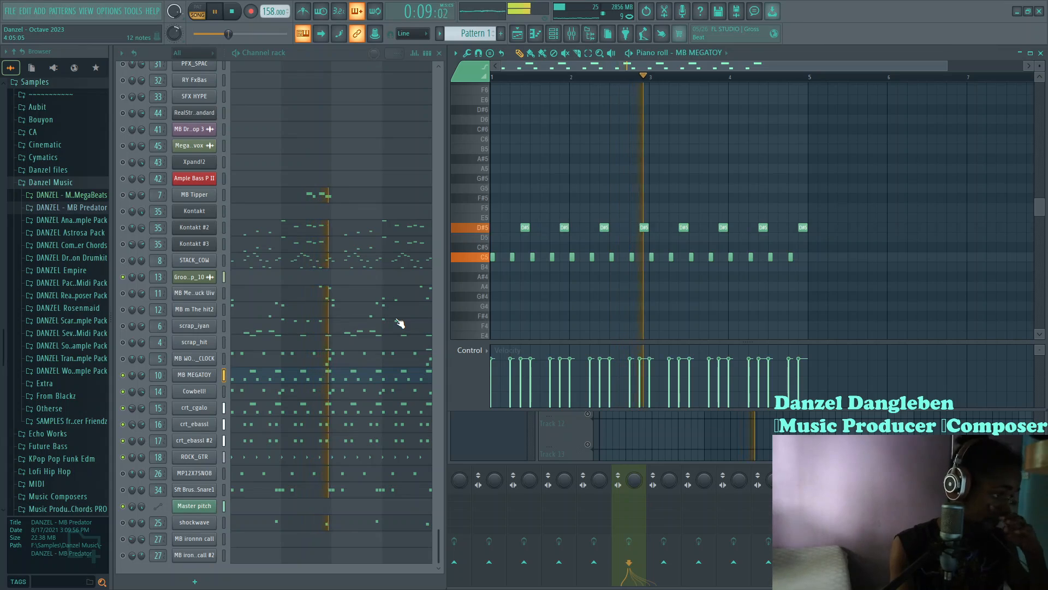
left_click(306, 51)
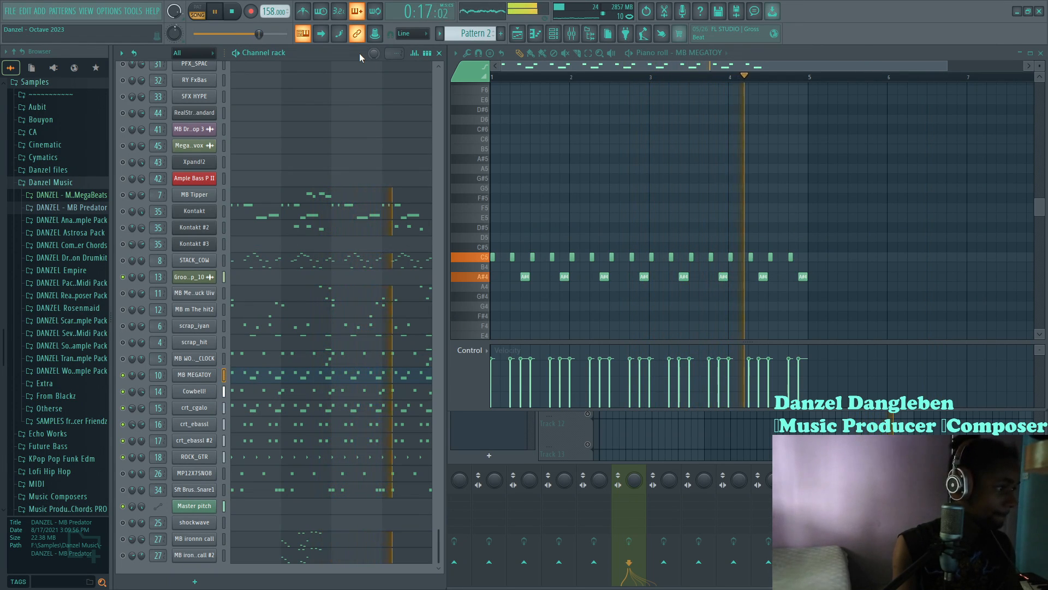
key("space")
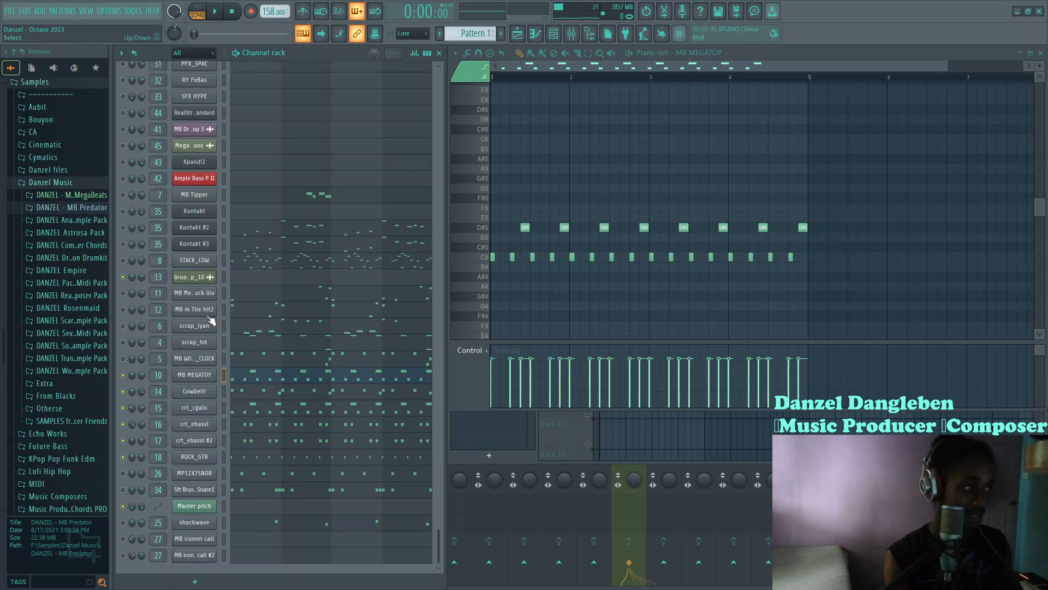
Check the root note in the MB MEGATOY channel settings, close them, and show Pattern 2's notes in the piano roll
left_click(188, 381)
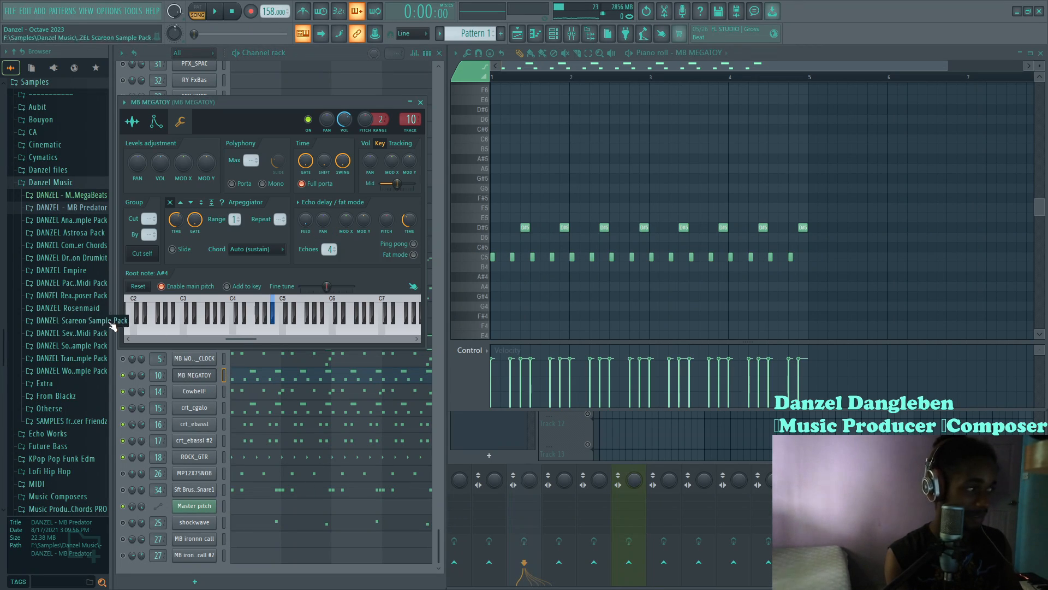
left_click(421, 103)
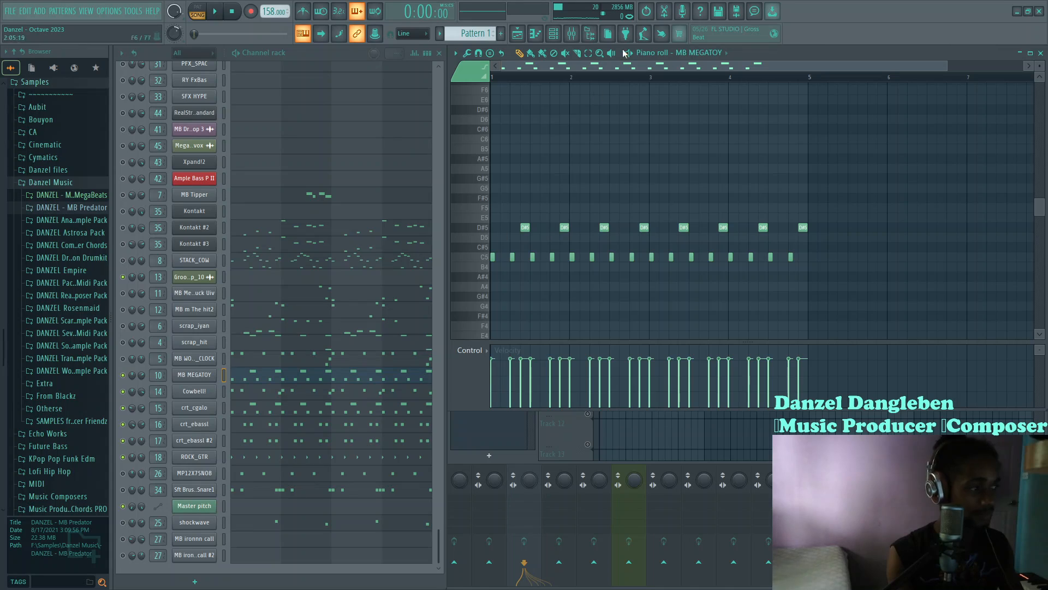
key("KP_Add")
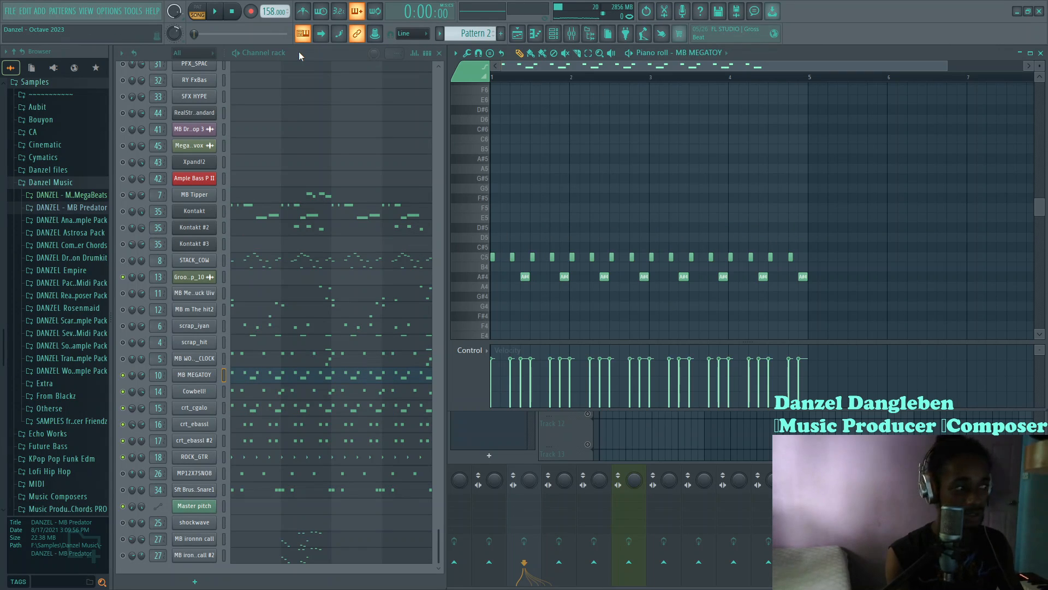
Listen to Pattern 2 of the MB MEGATOY melody, switch to Pattern 1's notes, and stop playback
key("space")
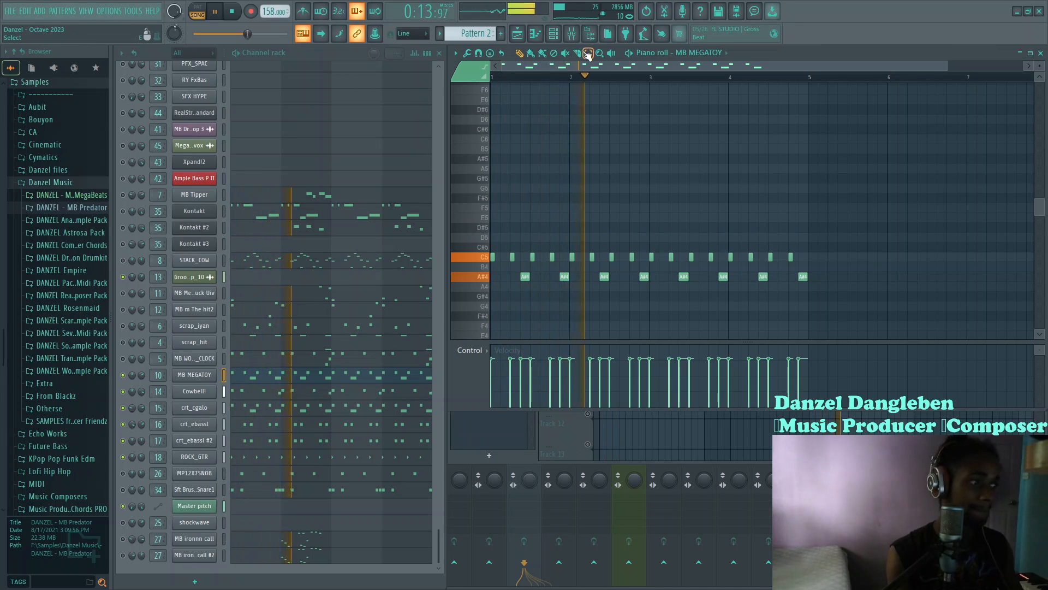
key("space")
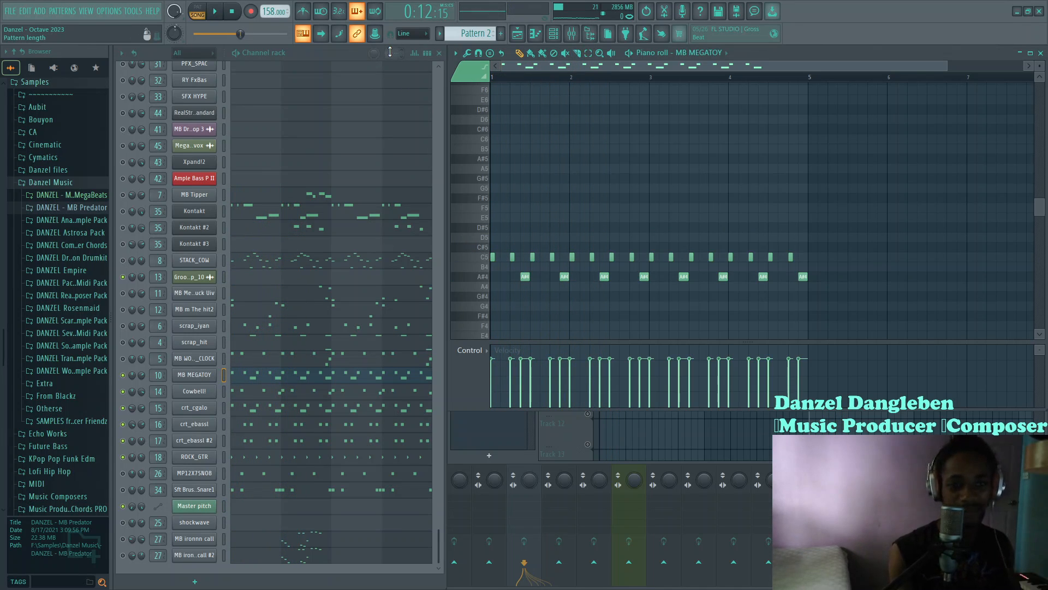
key("KP_Subtract")
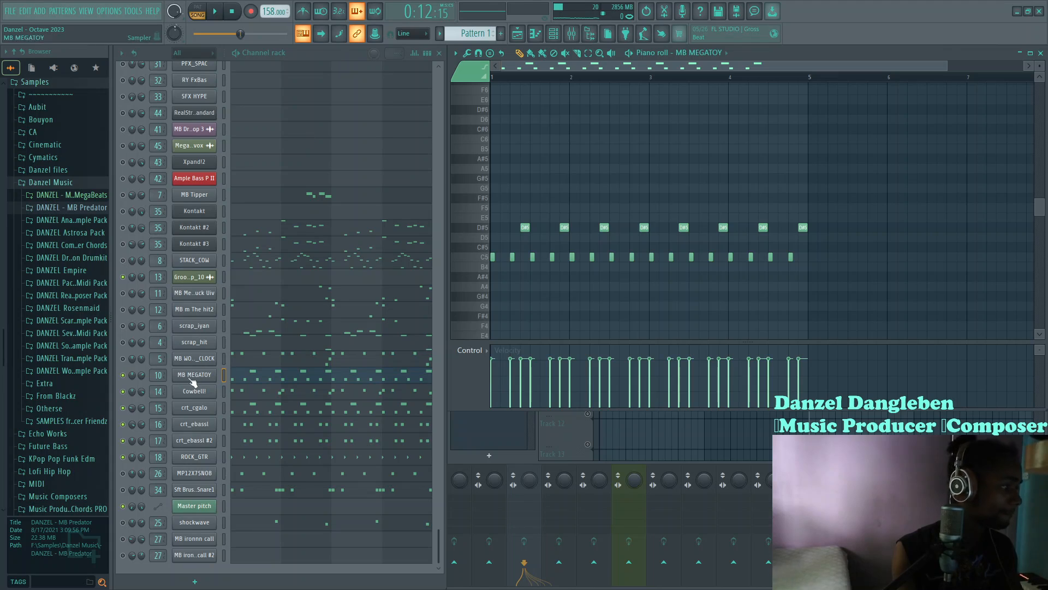
key("space")
left_click(215, 12)
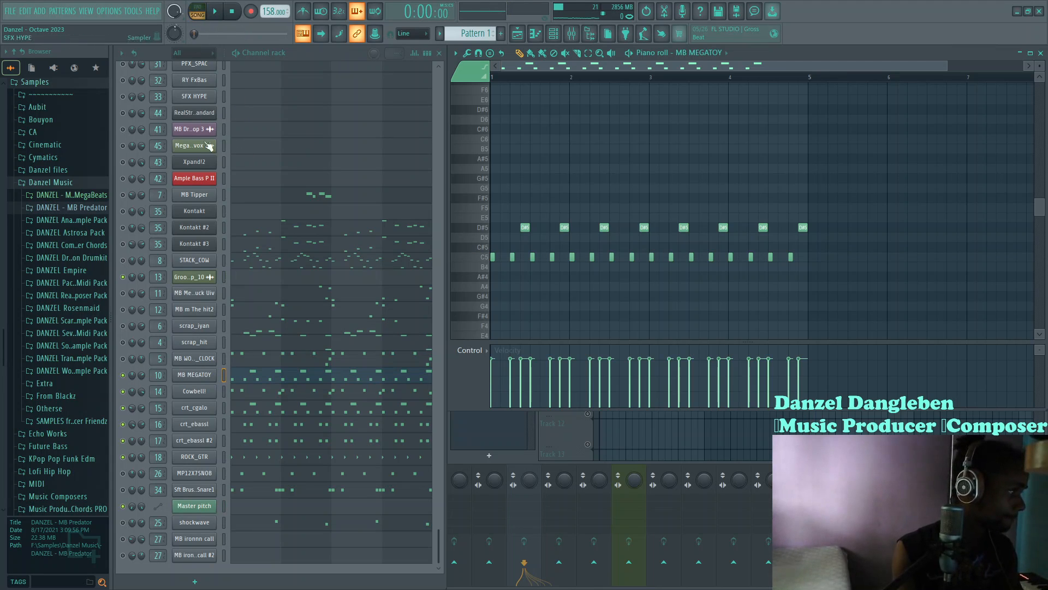
Mute the channels from Cowbell through ROCK_GTR, unmute MB WOOD_CLOCK, and listen while viewing its Pattern 1 notes
left_click(250, 362)
key("space")
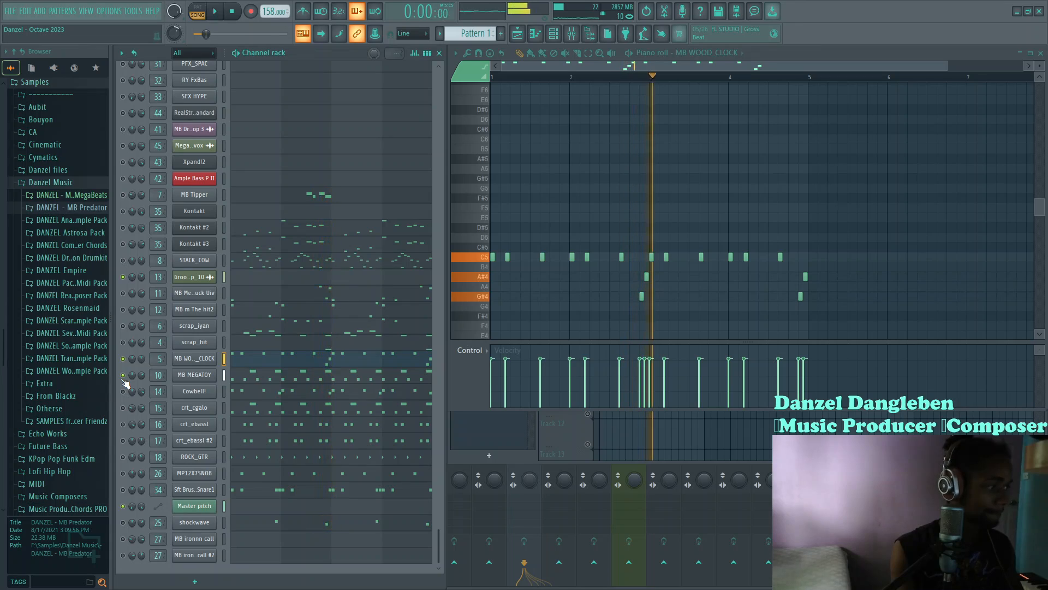
key("space")
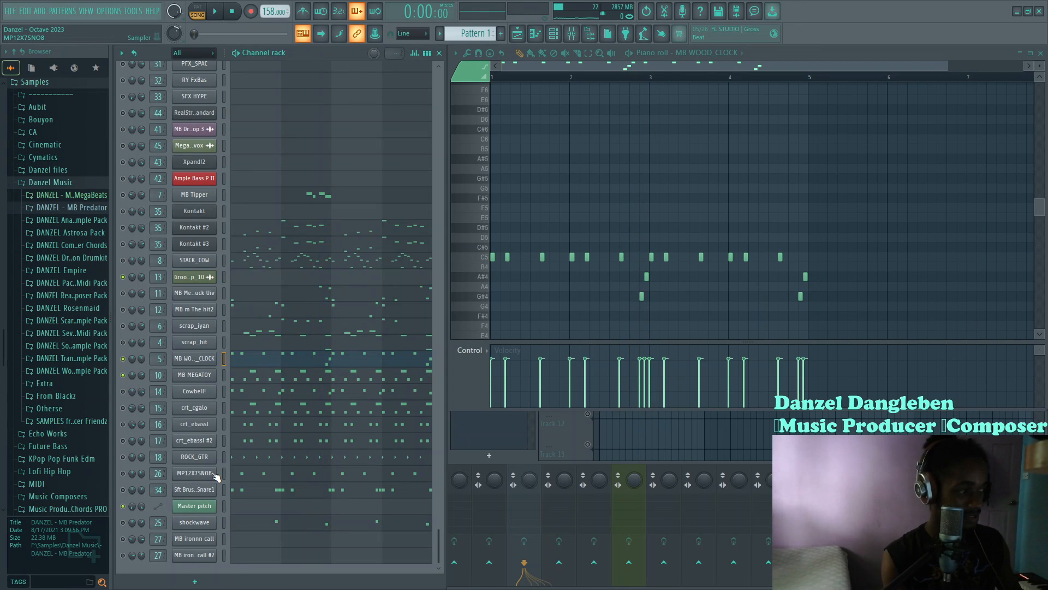
Unmute the MP12X75NOB channel and listen to it with the groove, MB WOOD_CLOCK and MB MEGATOY
left_click(216, 476)
left_click(123, 473)
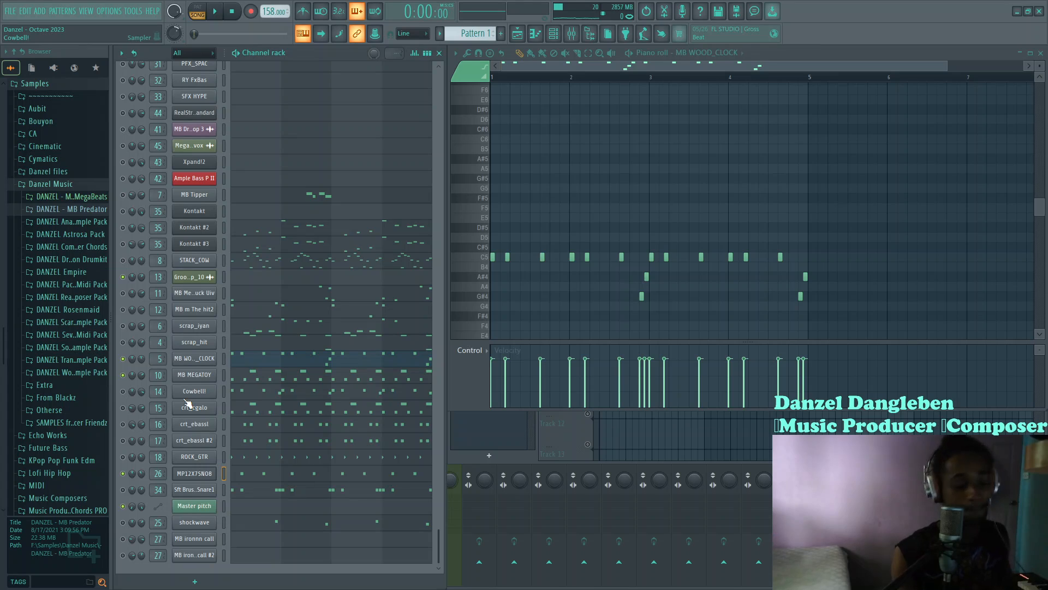
key("space")
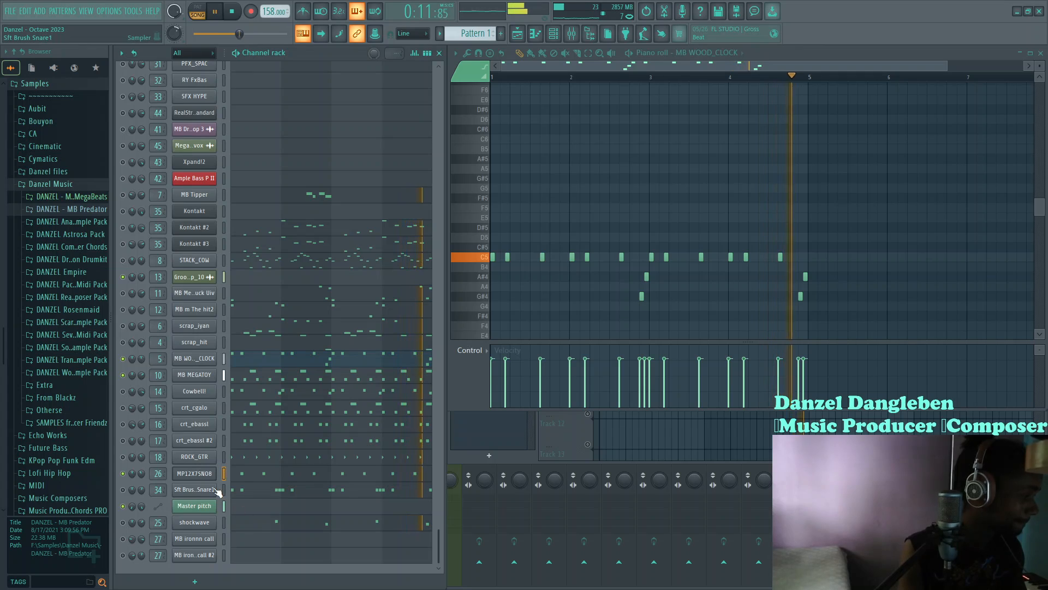
key("space")
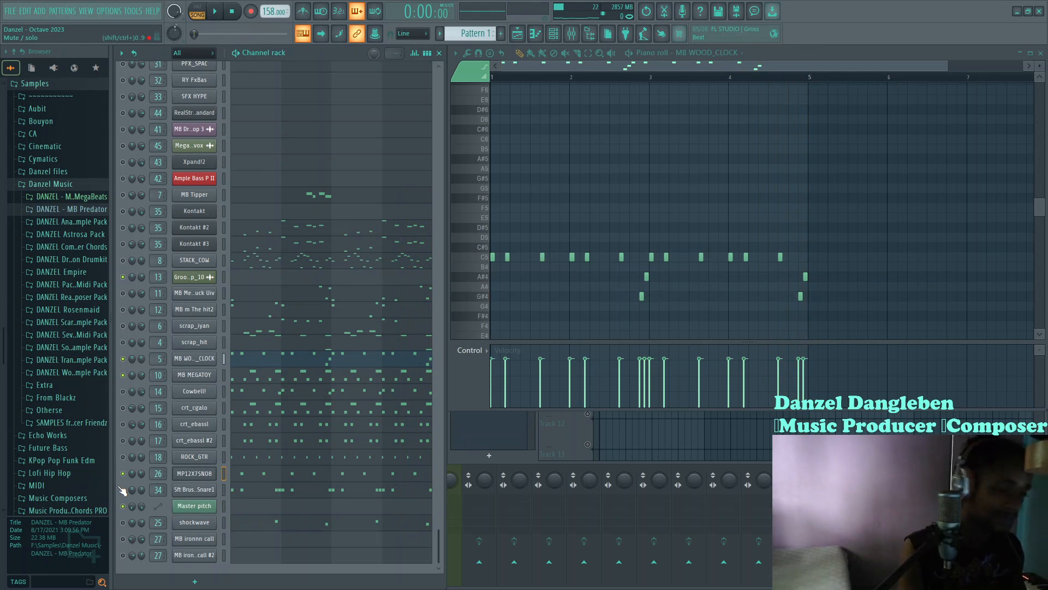
Audition Sft Brush Snare1 by itself, and leave it unmuted with Groove_exp_10, MB WOOD_CLOCK, MP12X75NOB and Master pitch
key("space")
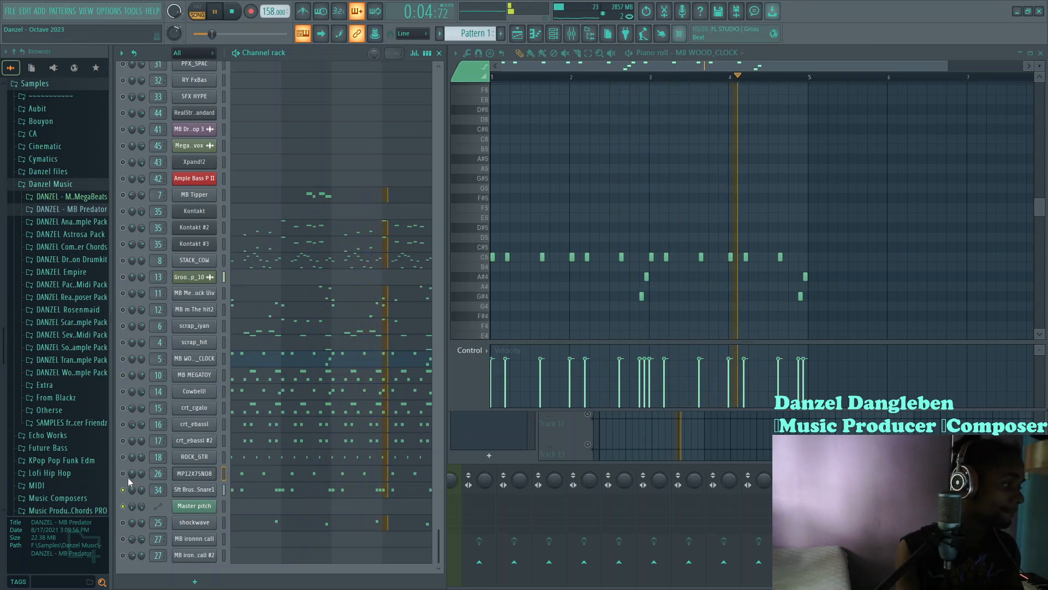
left_click(123, 277)
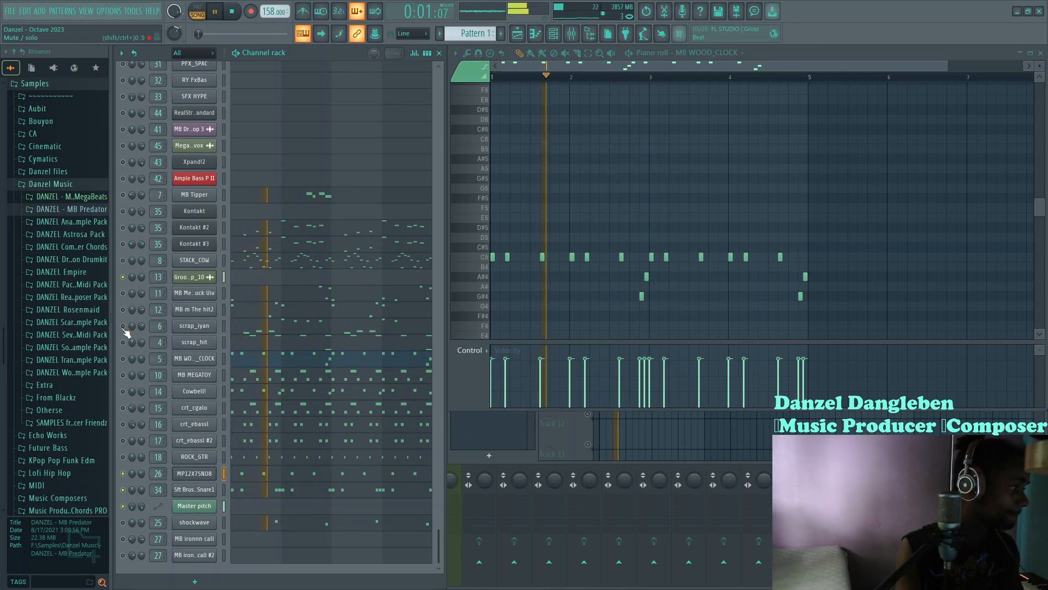
left_click(123, 359)
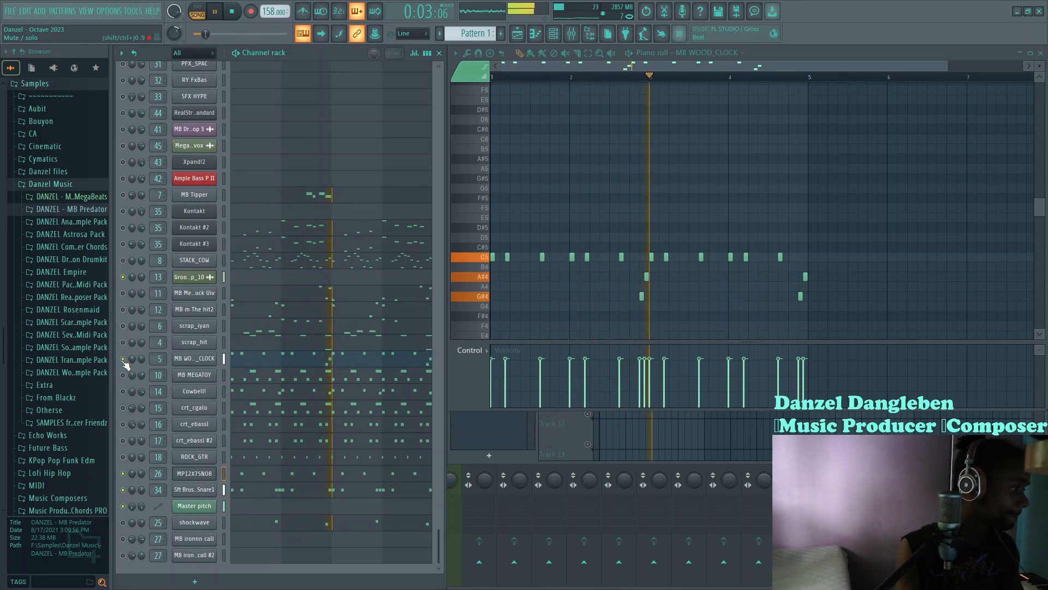
key("space")
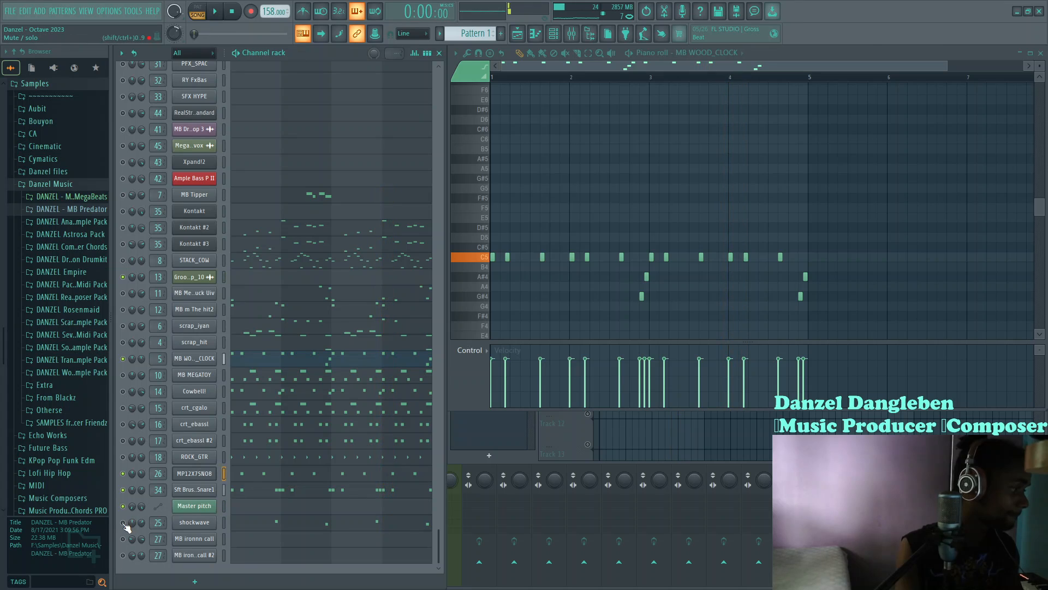
Unmute the shockwave channel and view its Pattern 1 notes in the piano roll while listening to the song
key("space")
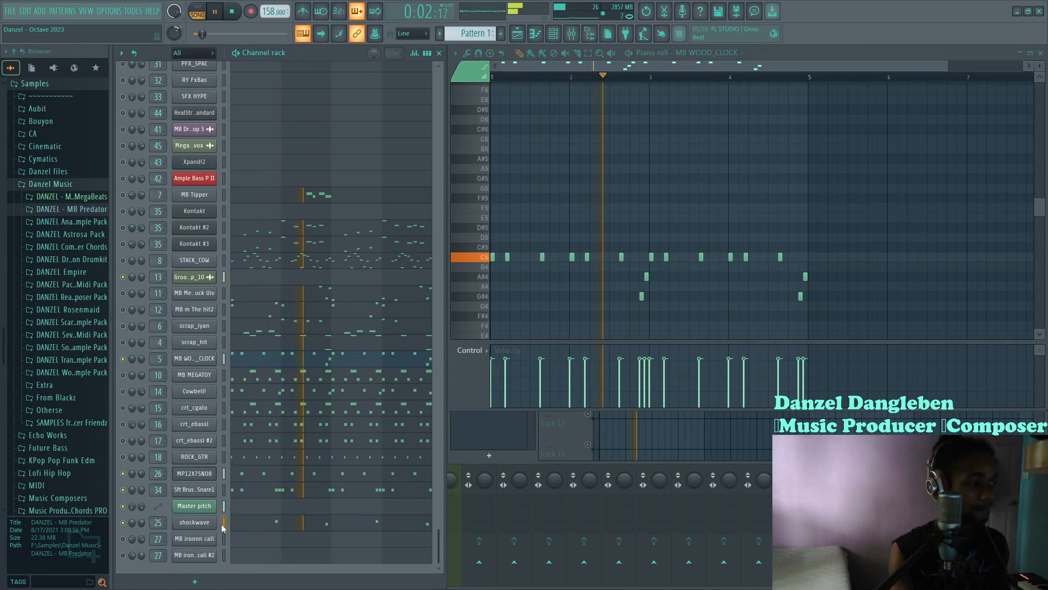
left_click(340, 525)
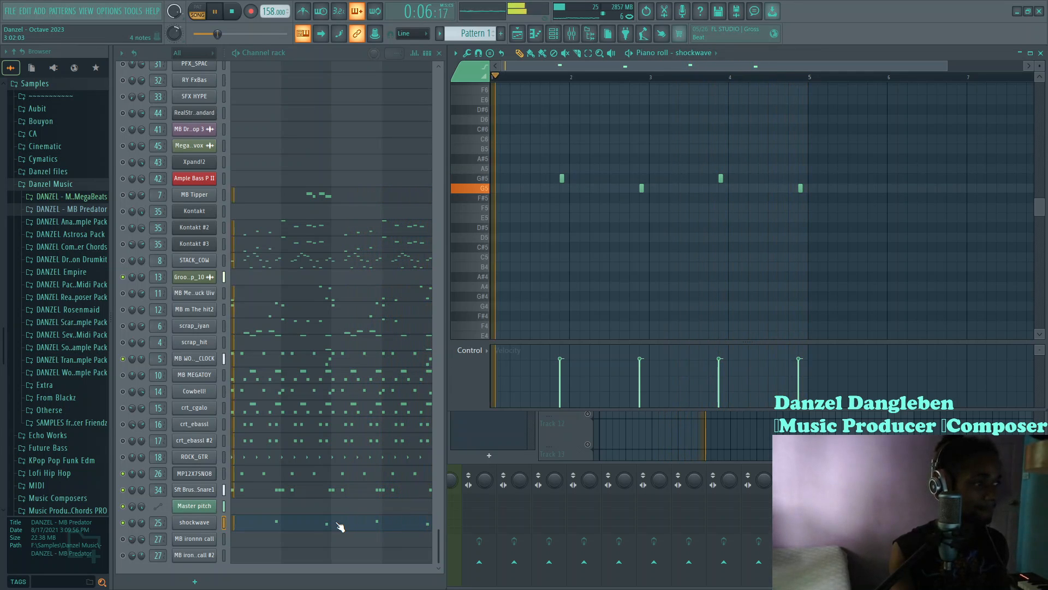
key("space")
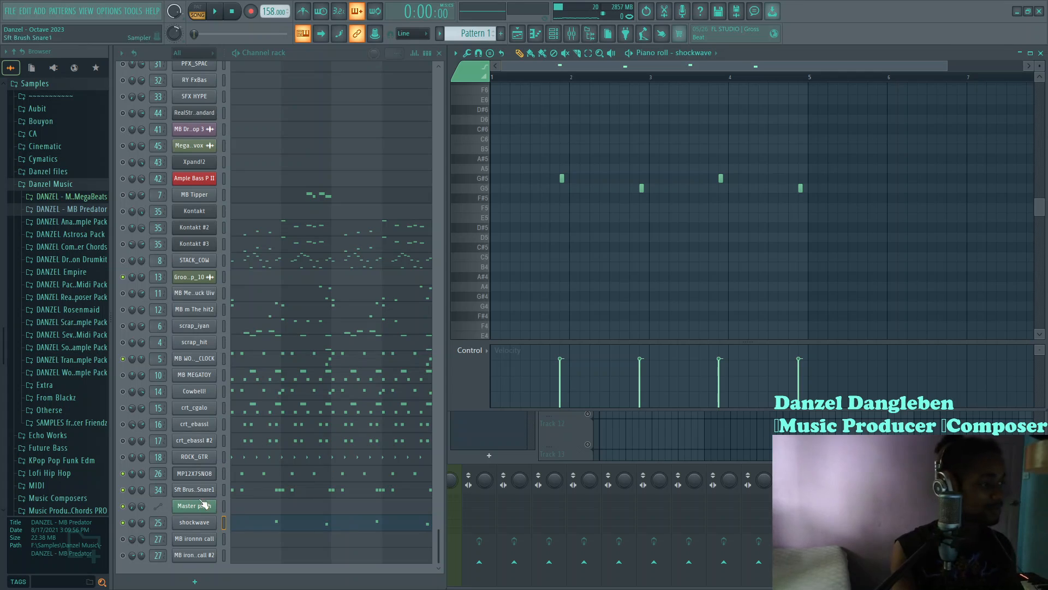
key("space")
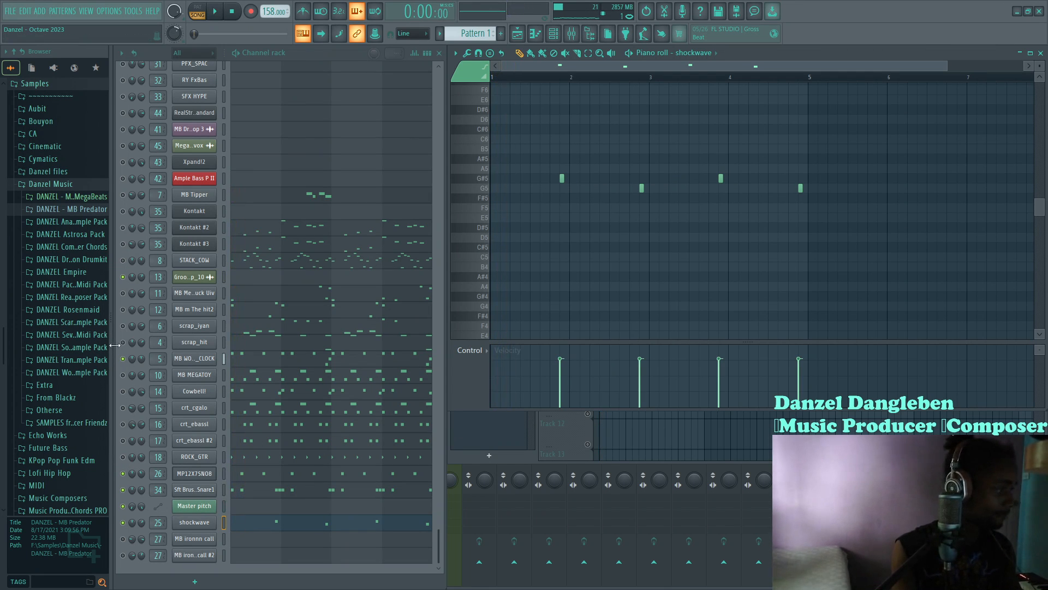
Unmute scrap_hit, listen while viewing its notes in the piano roll, and unmute scrap_iyan as well
left_click(300, 348)
key("space")
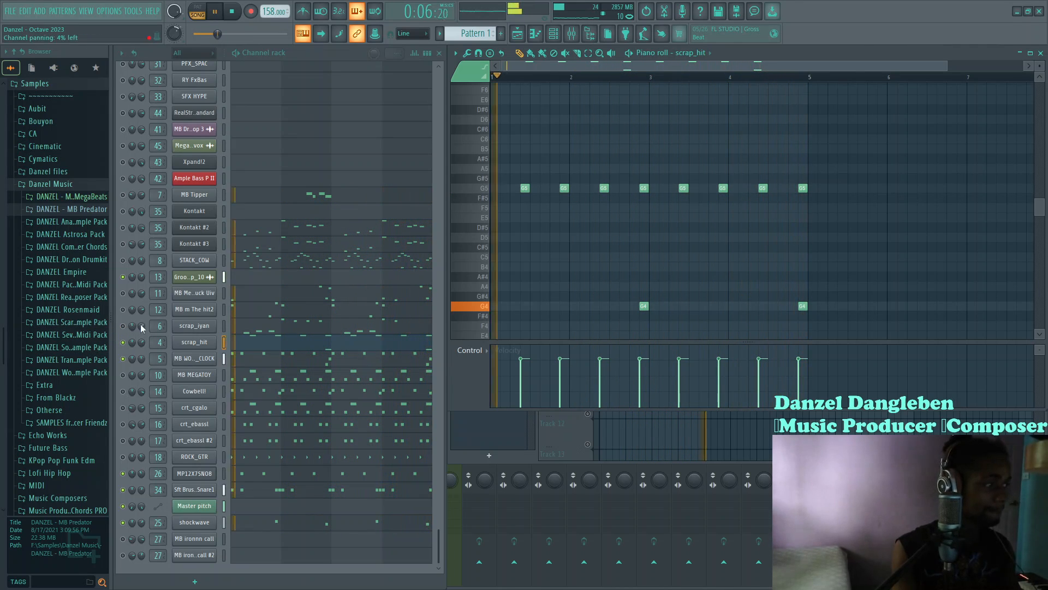
key("space")
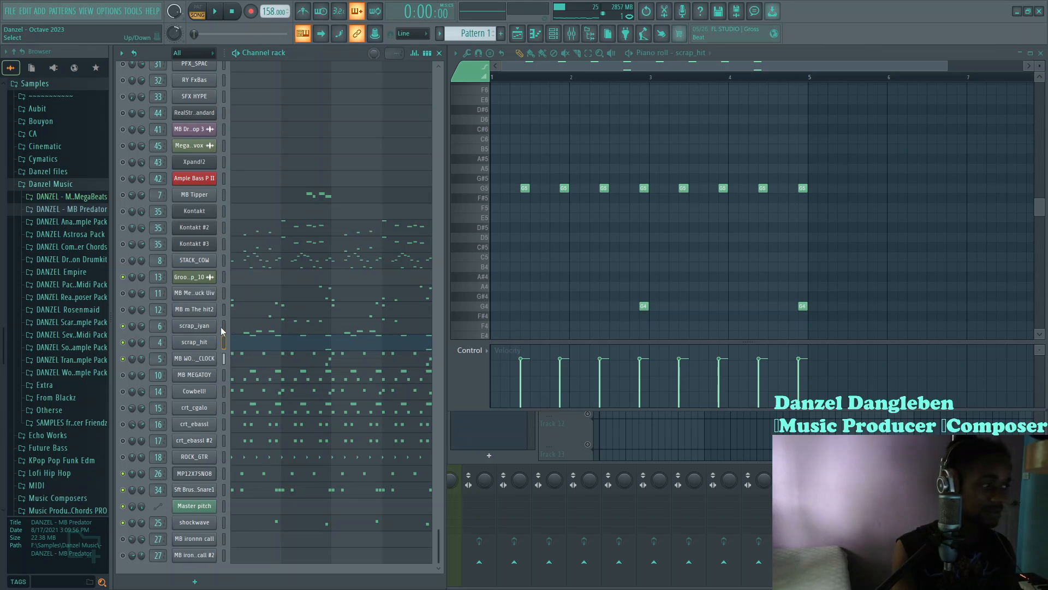
Play the song while viewing the scrap_iyan notes, stop it, and audition the C#5 key in the piano roll
key("space")
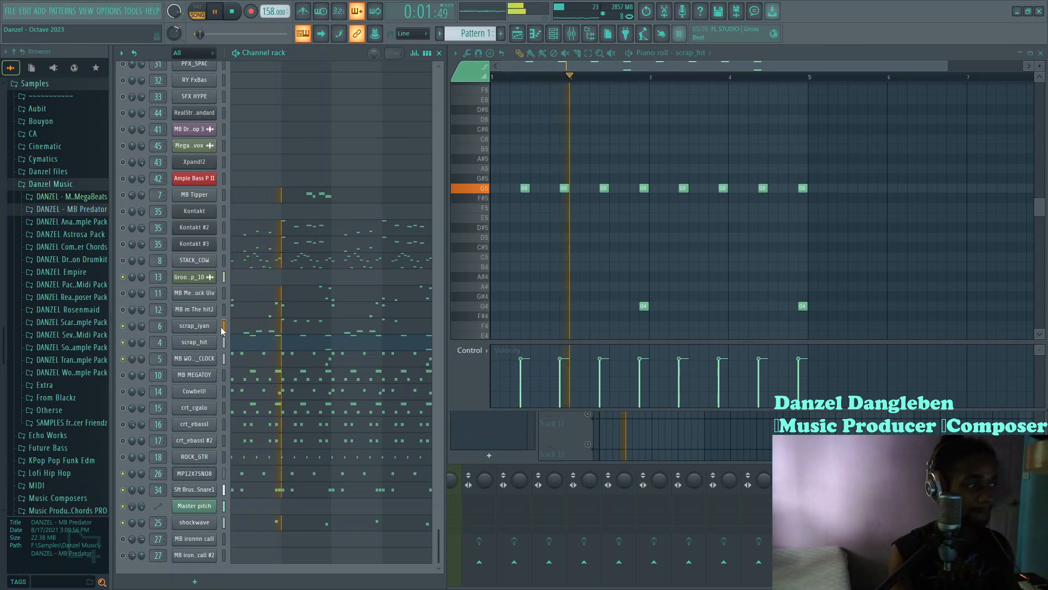
left_click(291, 332)
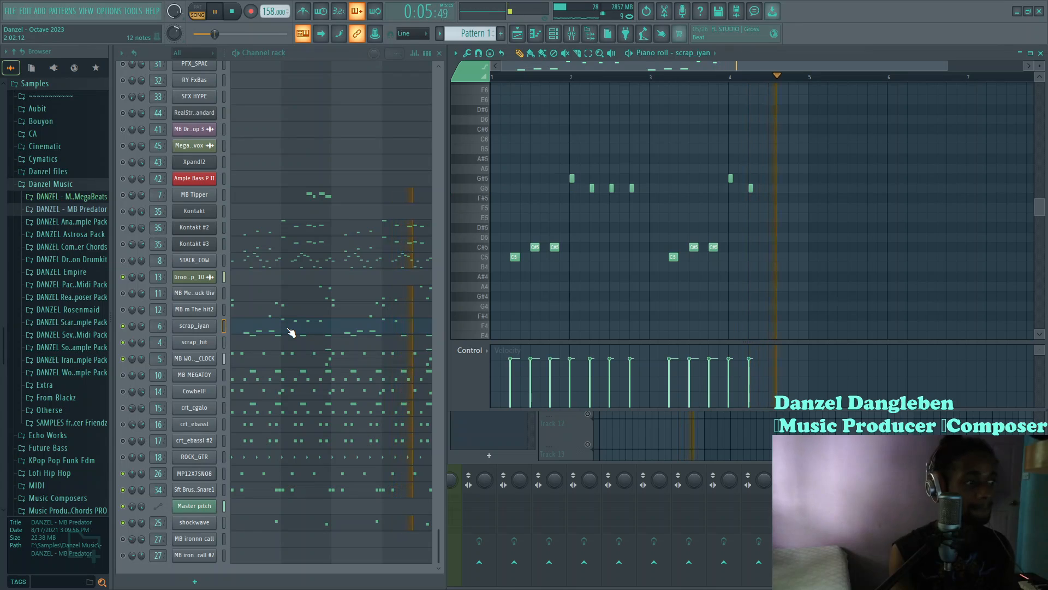
key("space")
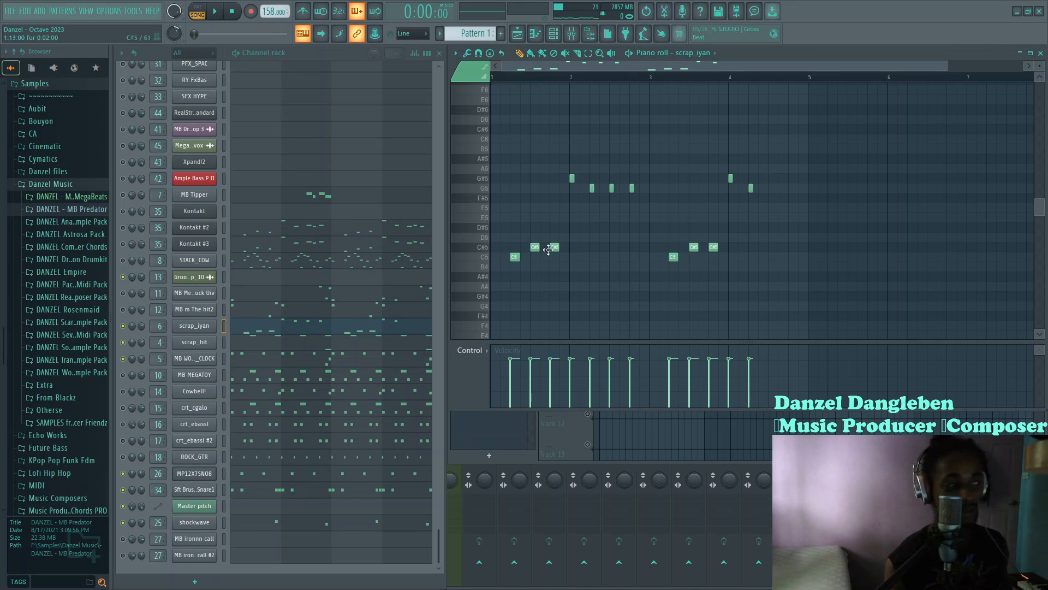
left_click(484, 247)
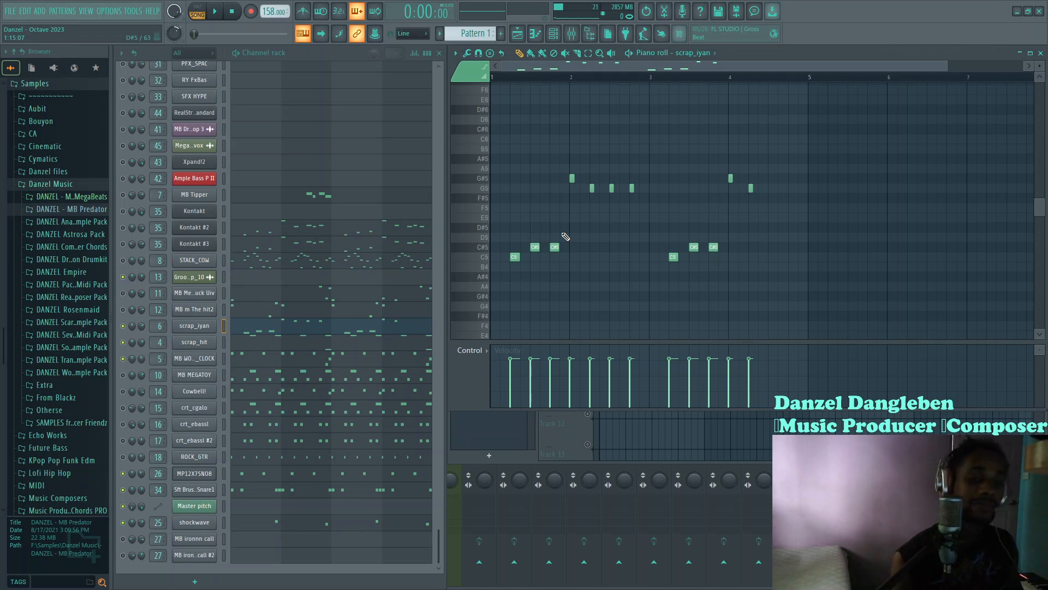
Unmute MB m The hit2 and MB Mega CoGluck Uiv, view each one's notes during playback, and return to the scrap_iyan notes
key("space")
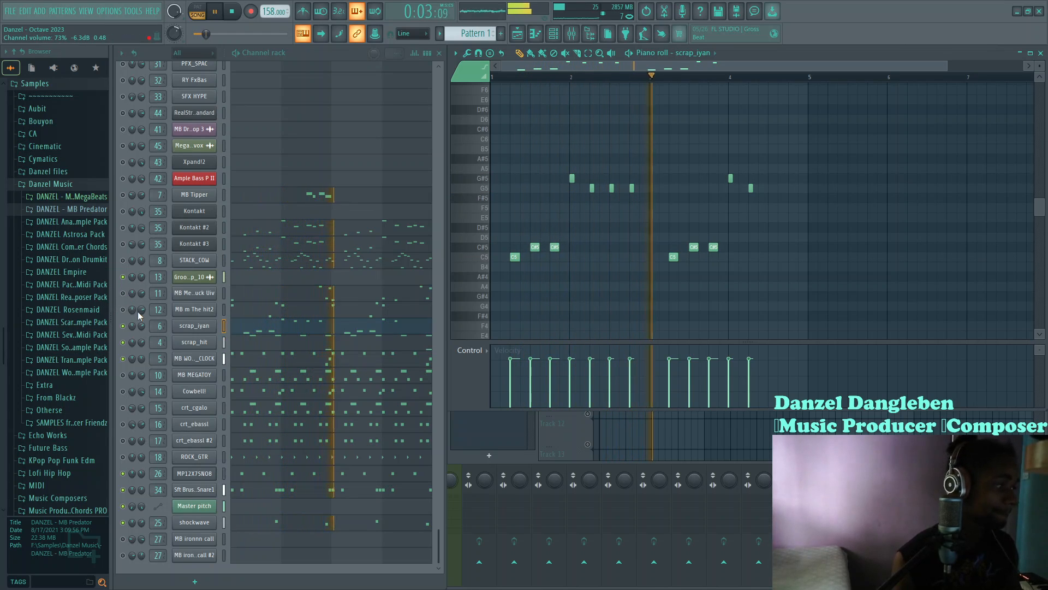
left_click(124, 309)
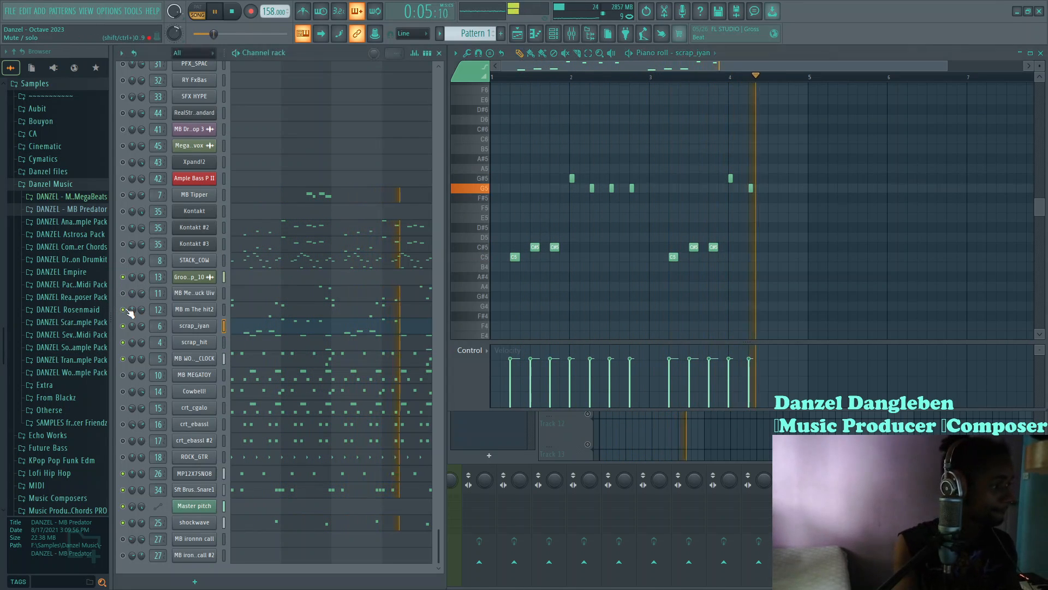
left_click(301, 312)
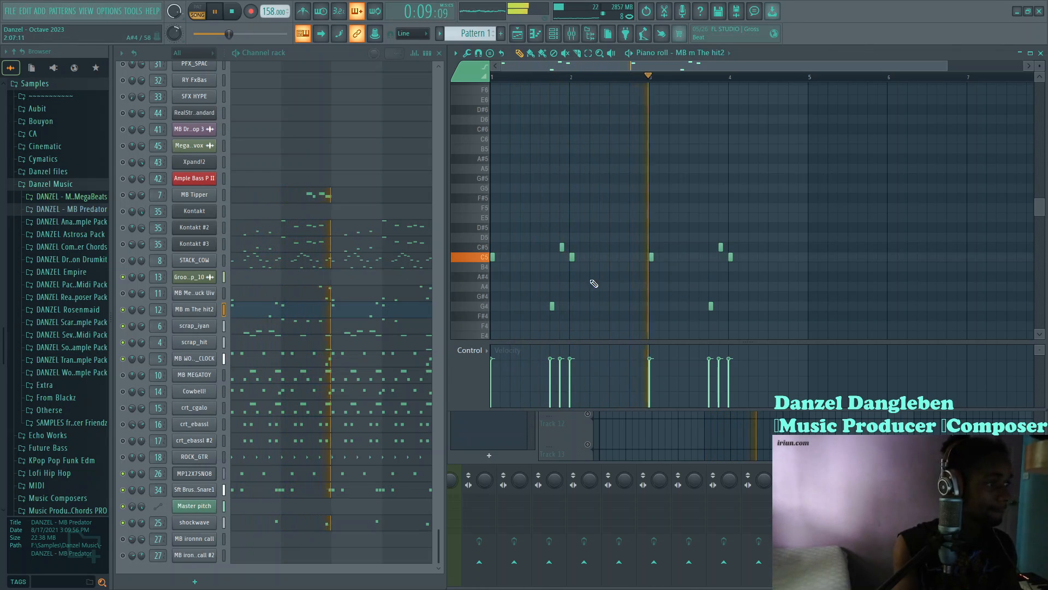
left_click(297, 295)
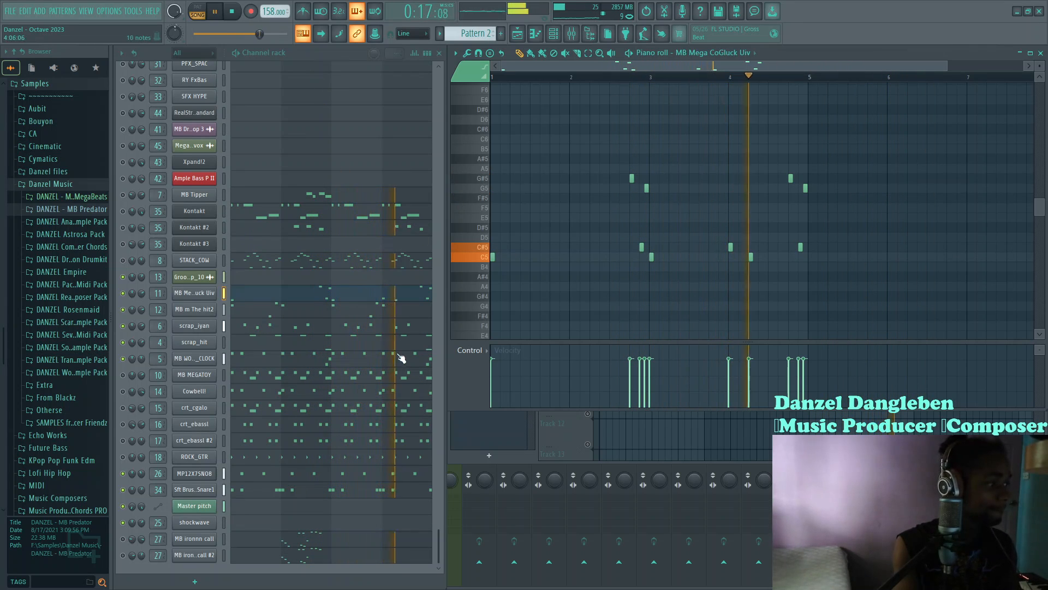
left_click(358, 329)
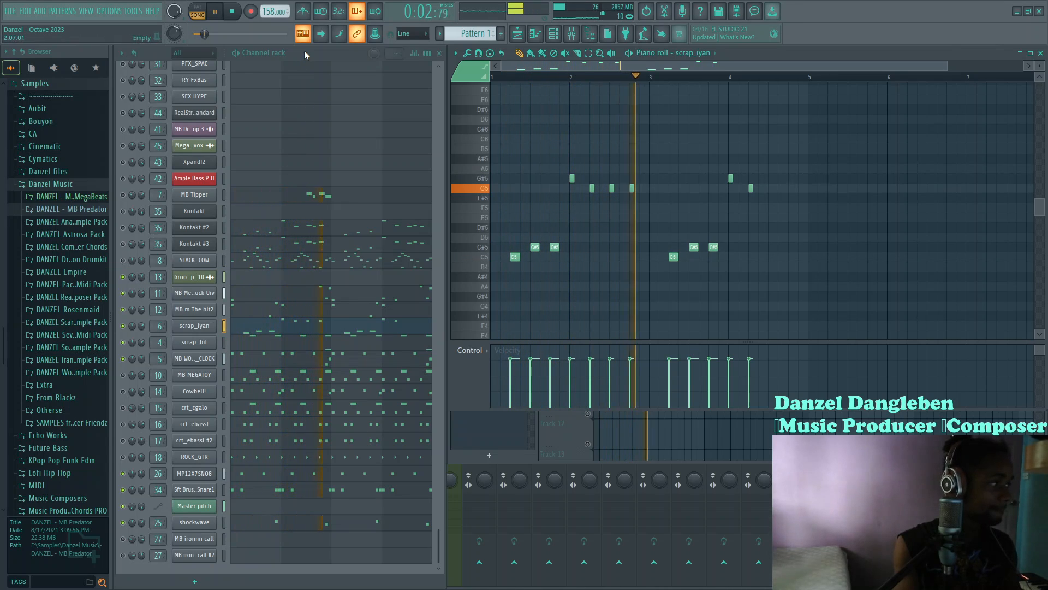
Unmute STACK_COW and examine its full note range in the piano roll while the song plays through both patterns
key("space")
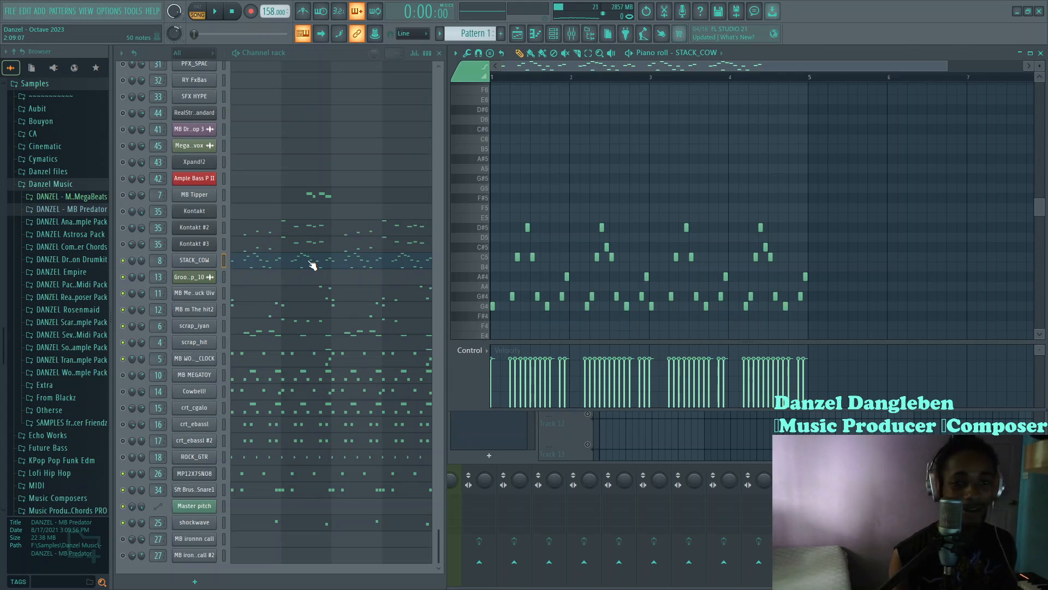
key("space")
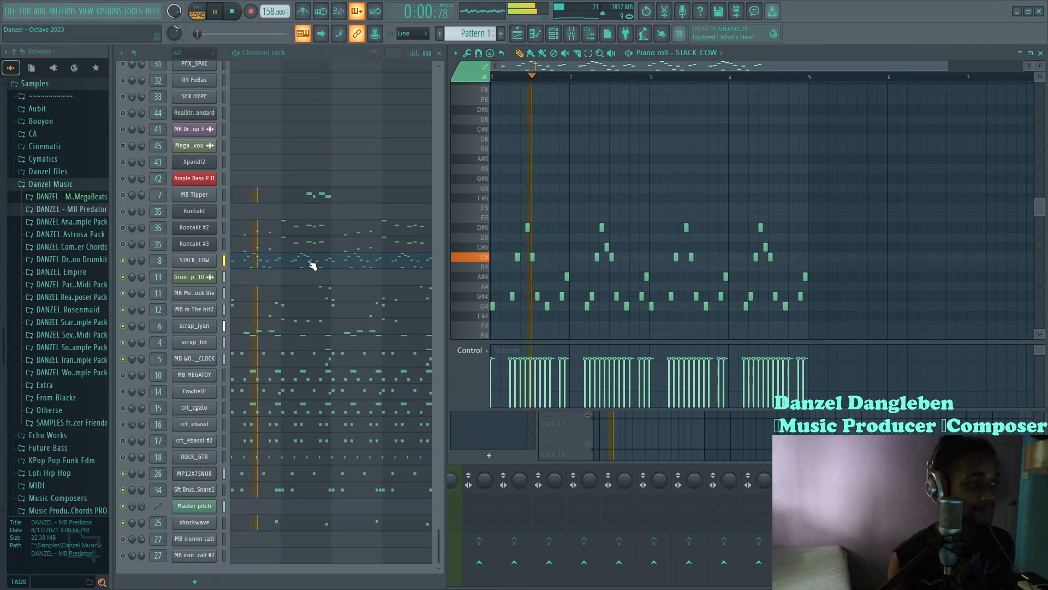
scroll(667, 188, "down", 5)
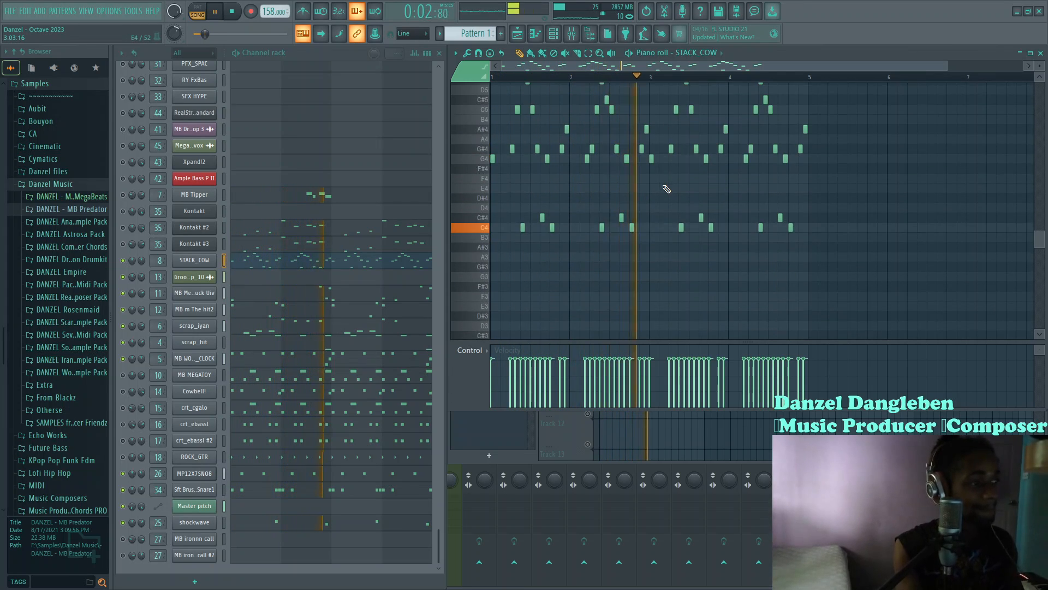
scroll(666, 189, "up", 2)
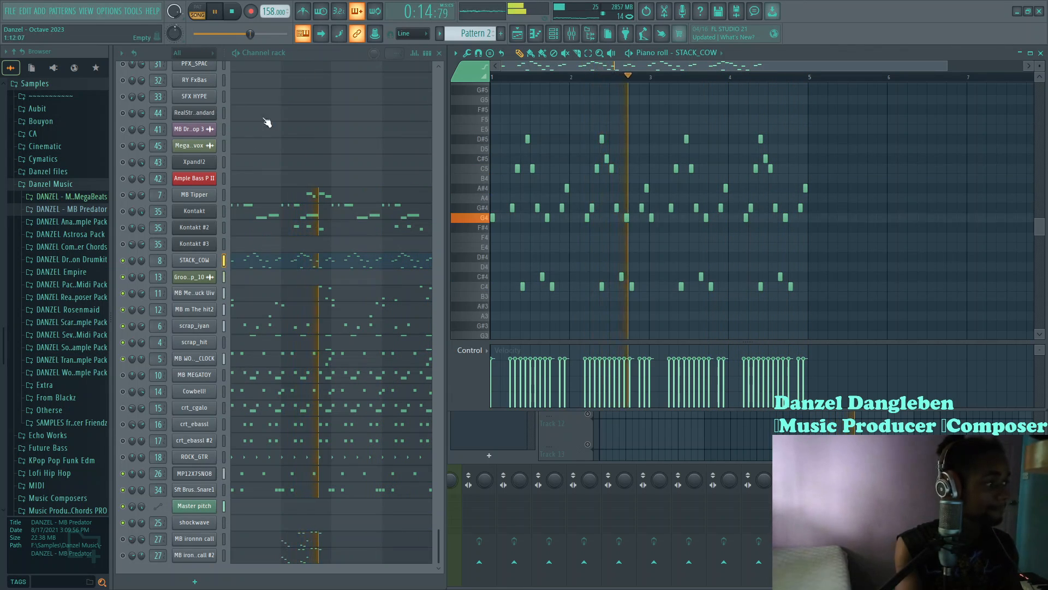
Unmute MB Tipper, switch back to Pattern 1, and play the song with all the percussion layers added so far
key("space")
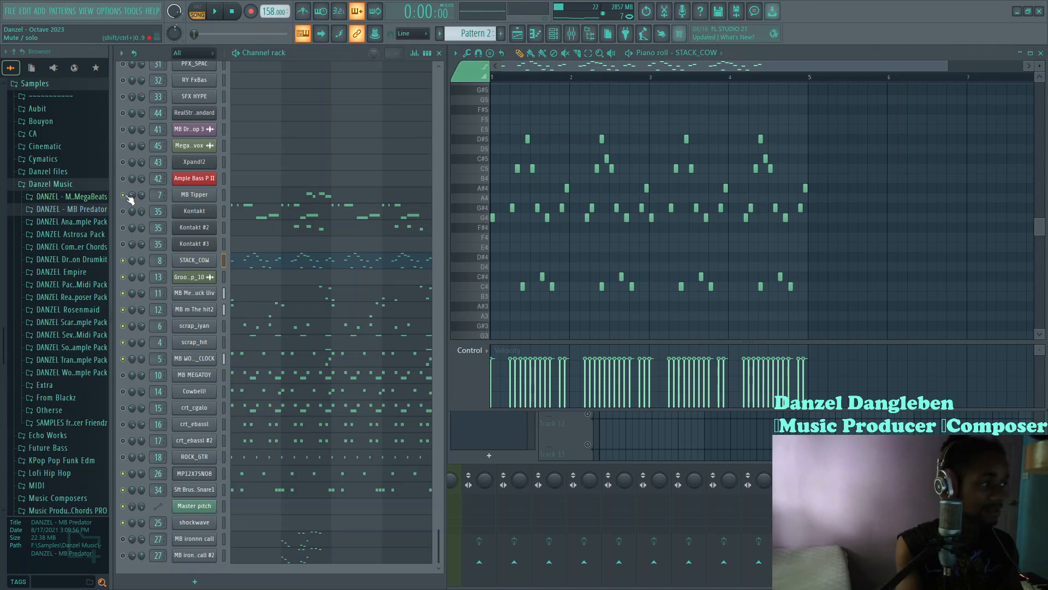
scroll(347, 55, "up", 1)
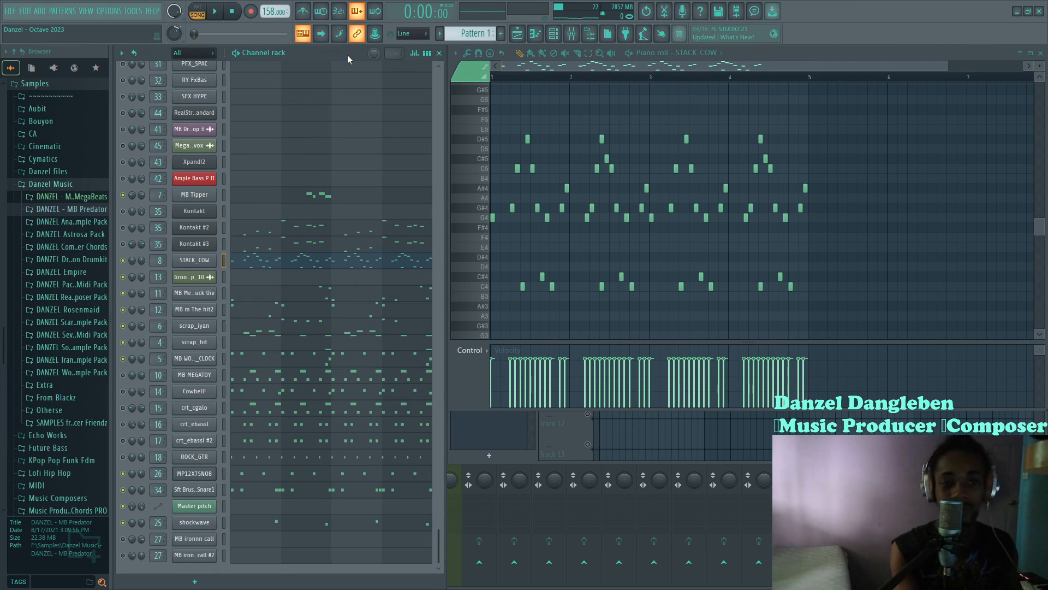
key("space")
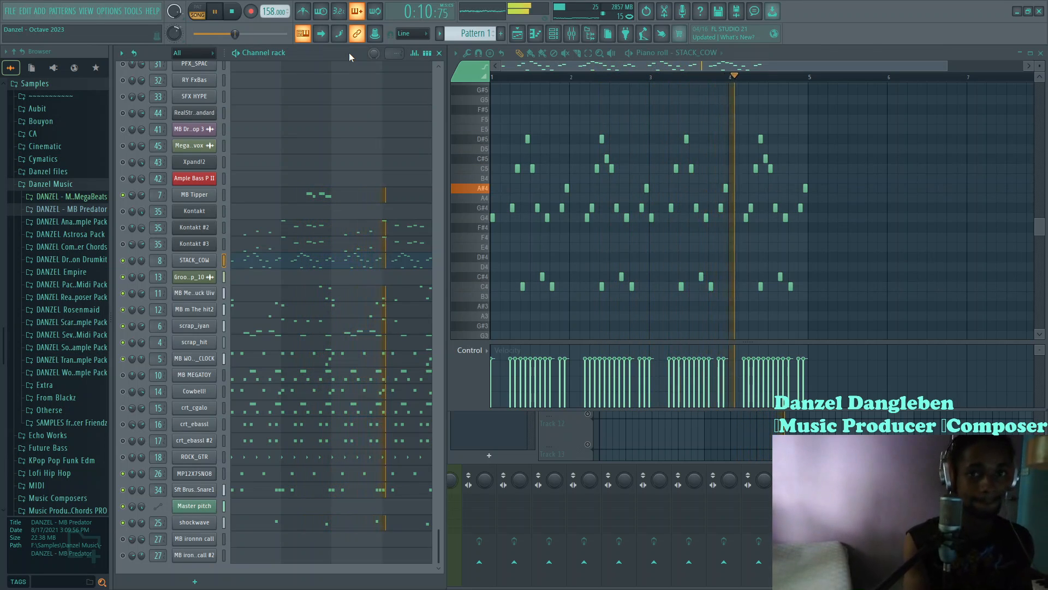
Compare Pattern 1 and Pattern 2 in the channel rack, and play the song on Pattern 2 with the current layers
key("space")
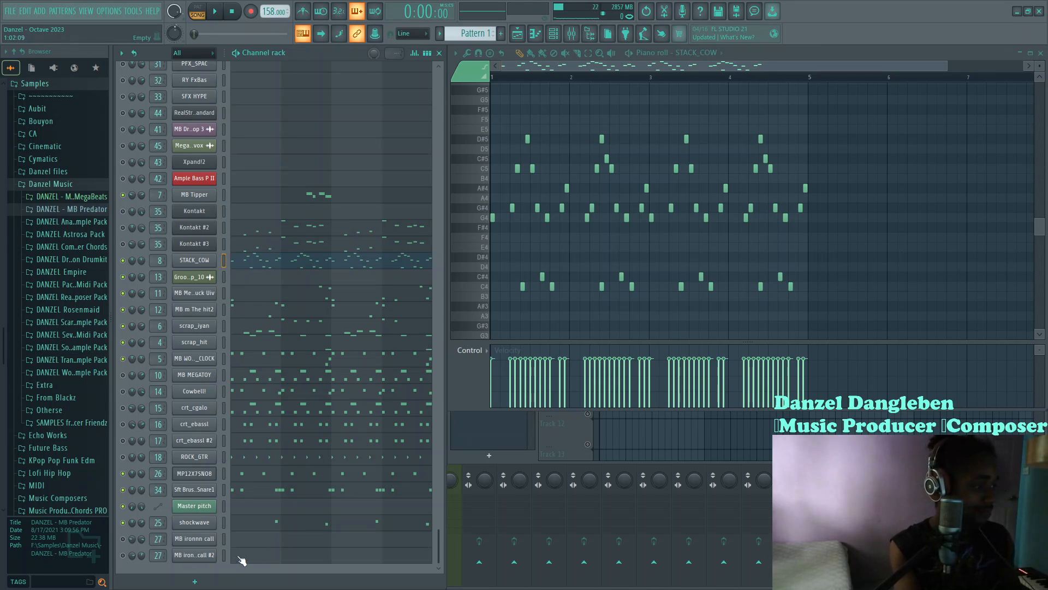
key("KP_Add")
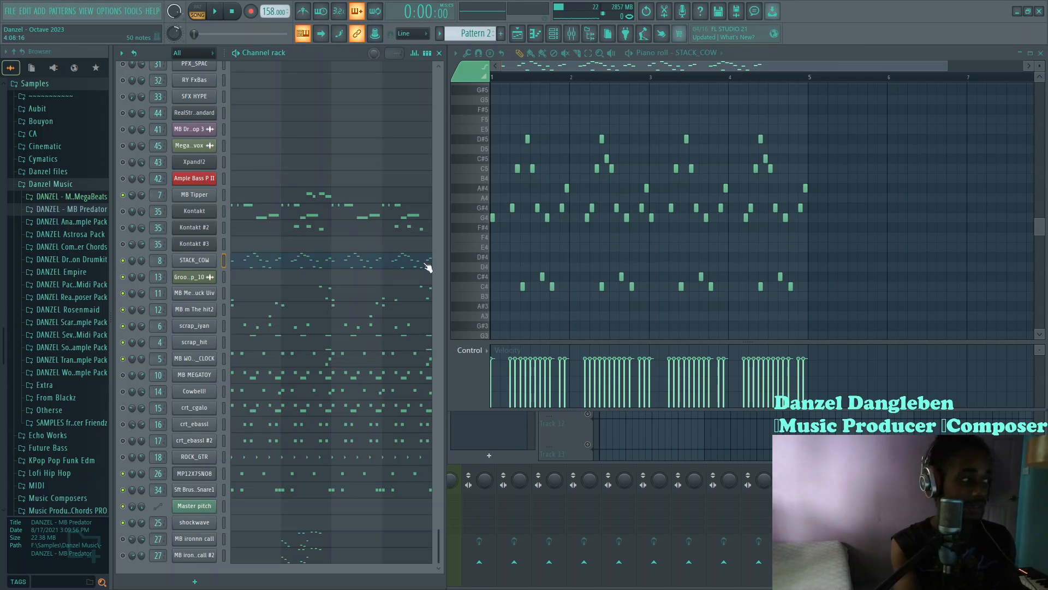
key("KP_Subtract")
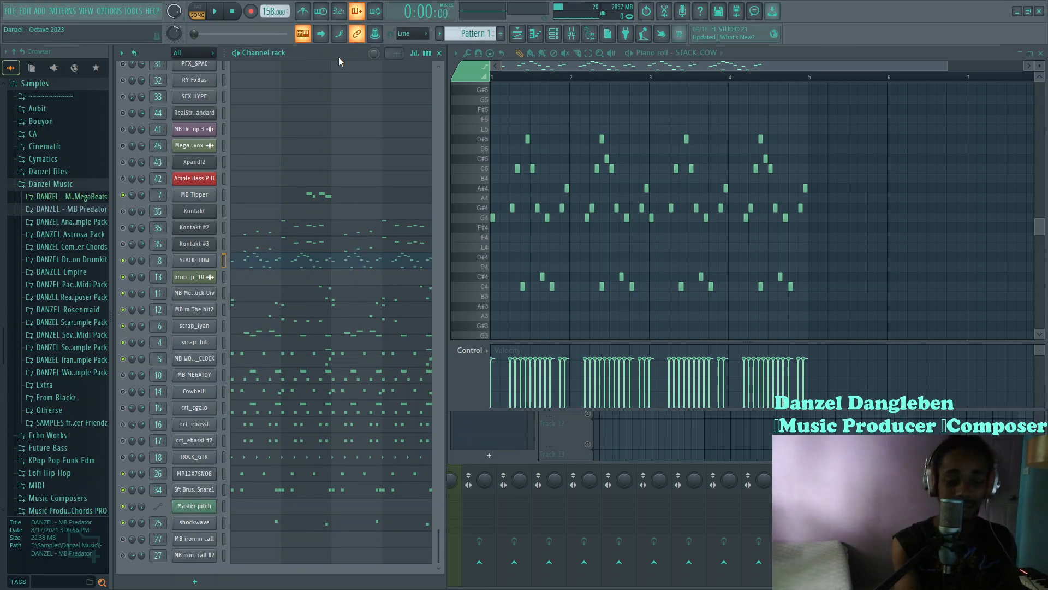
key("KP_Add")
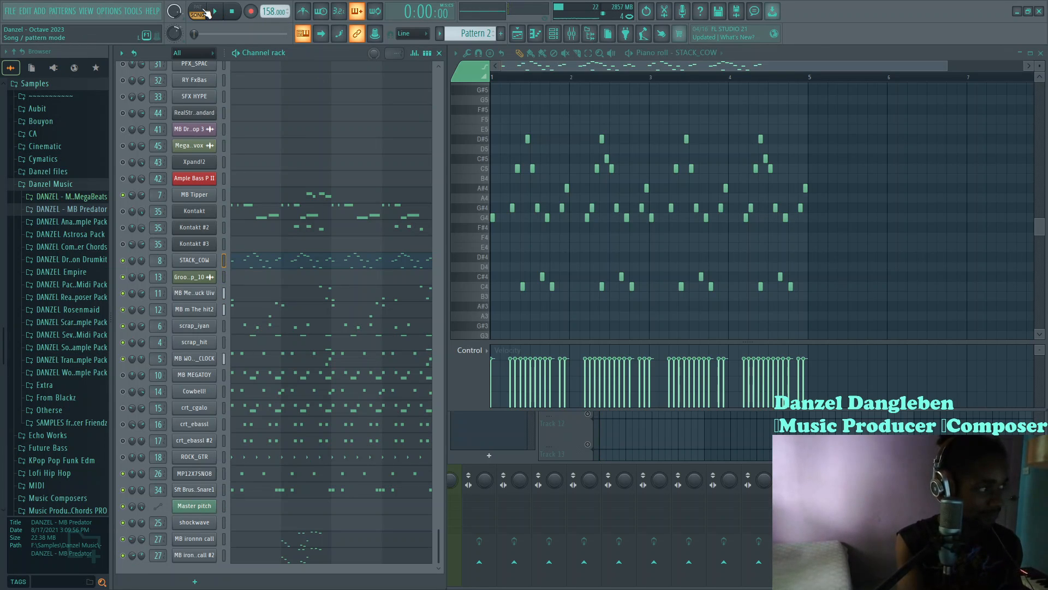
left_click(481, 81)
key("space")
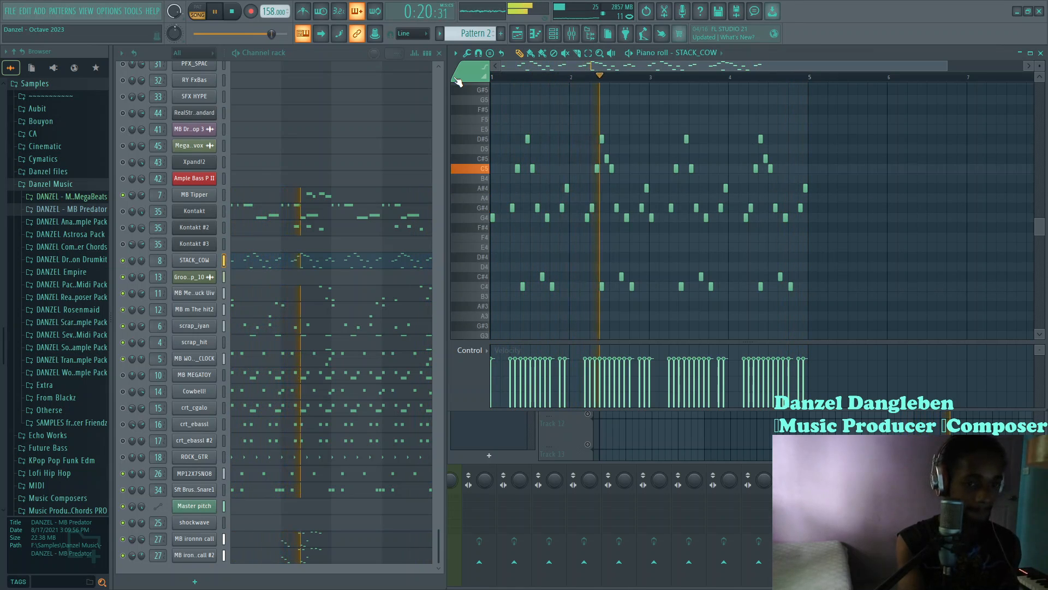
key("space")
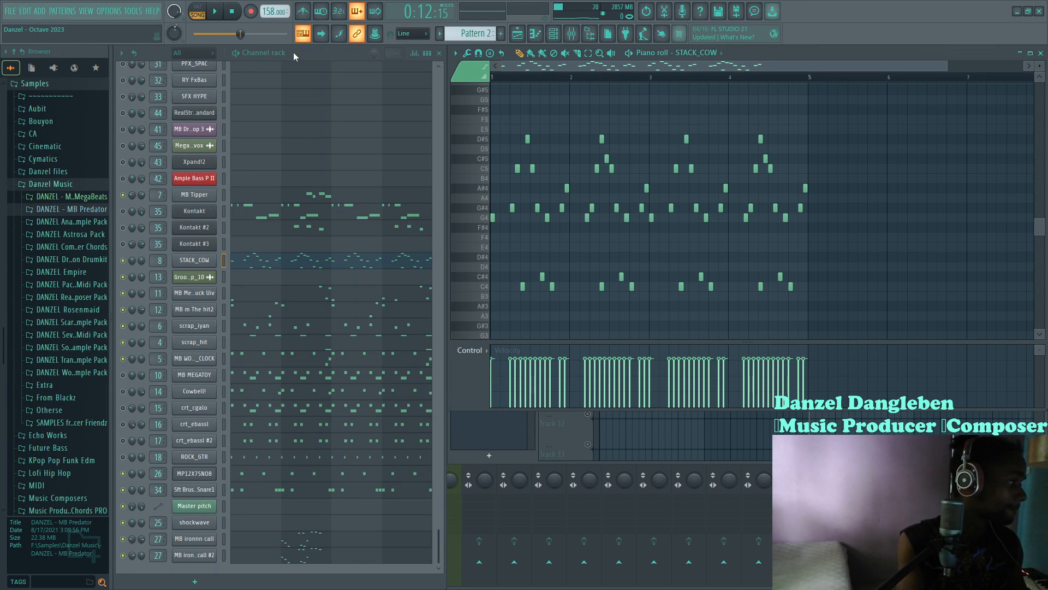
Compare both patterns' Kontakt notes and leave only Kontakt, Kontakt #2 and Kontakt #3 unmuted
key("KP_Subtract")
key("KP_Add")
key("KP_Subtract")
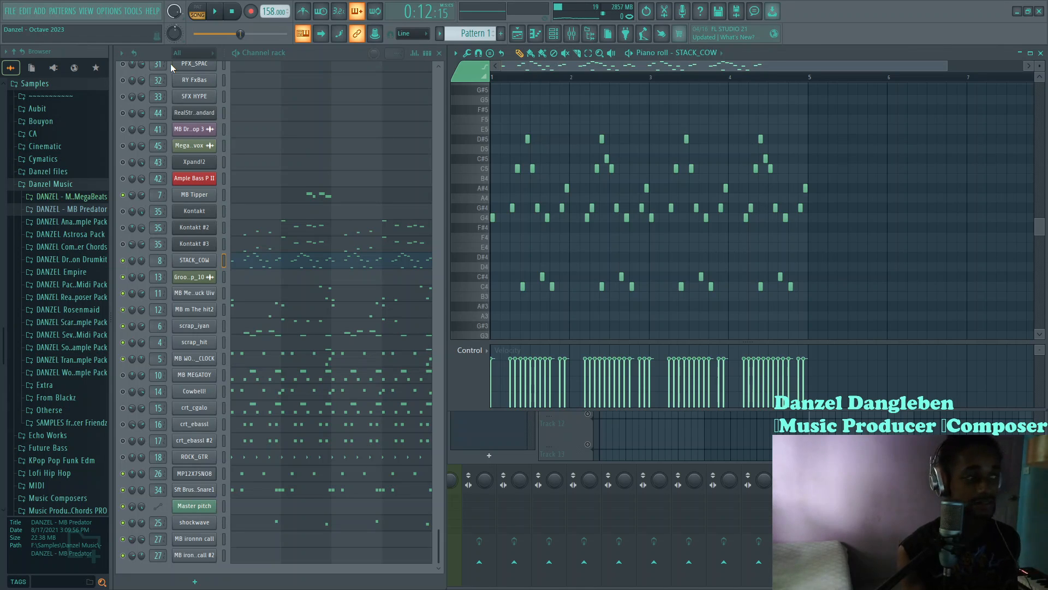
left_click(123, 227)
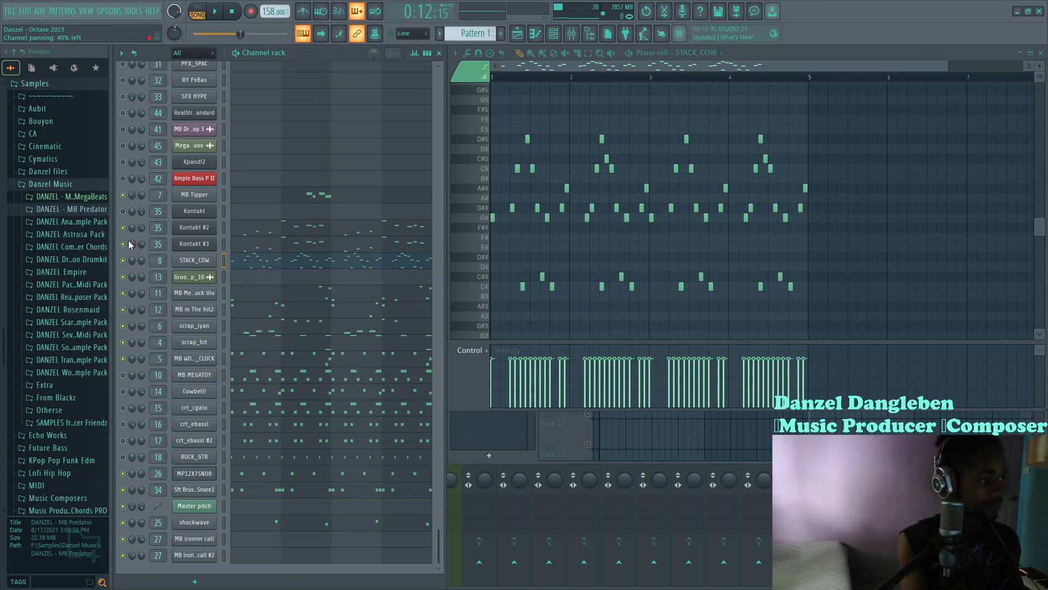
key("KP_Add")
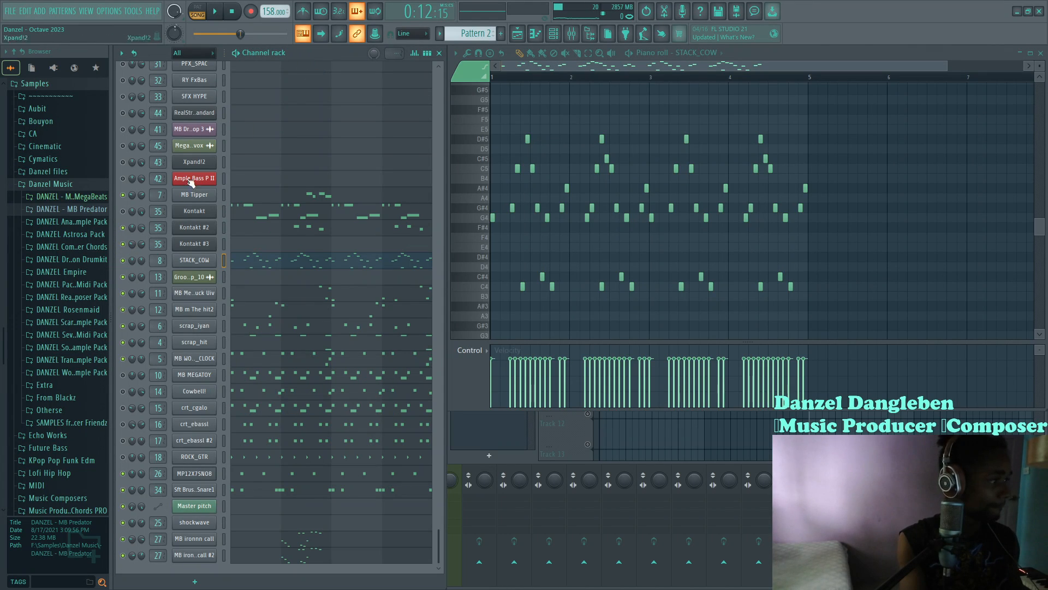
left_click(123, 228)
left_click(122, 212)
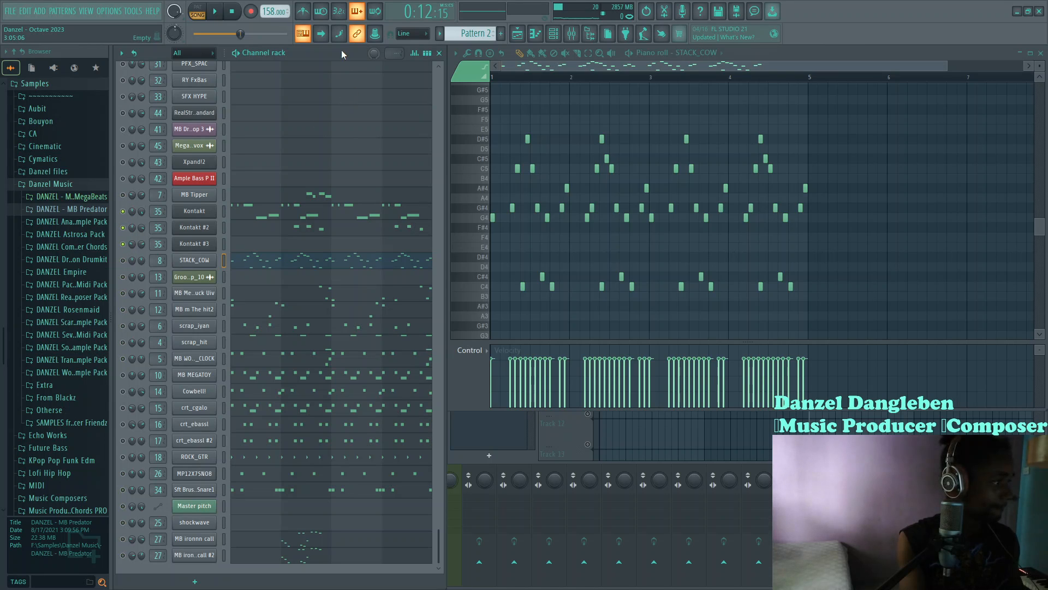
Switch to Pattern 1 and play the song from the start with only the three Kontakt channels, stopping it when heard
key("KP_Subtract")
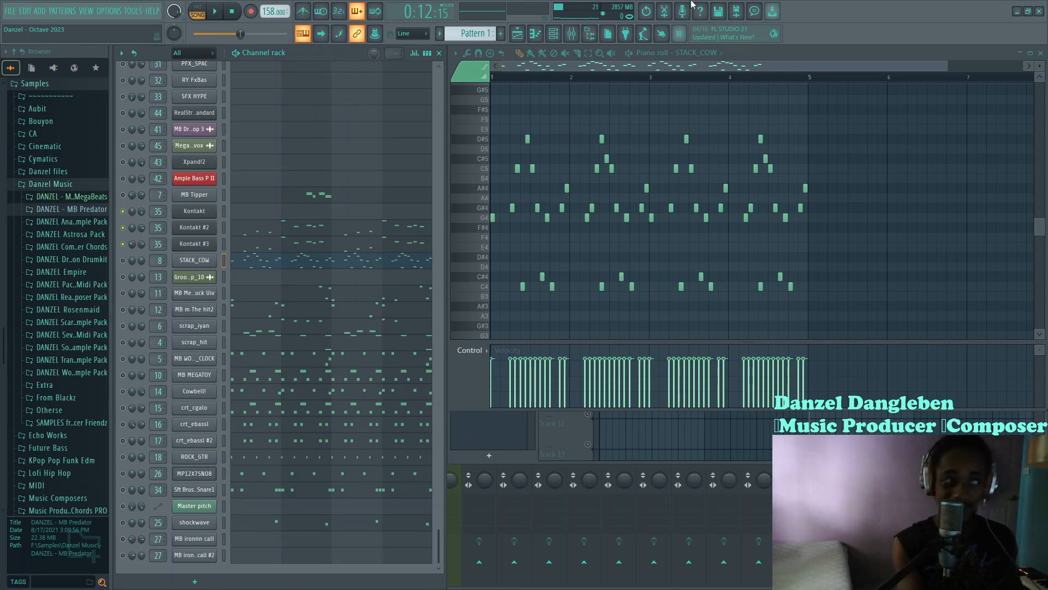
left_click(205, 16)
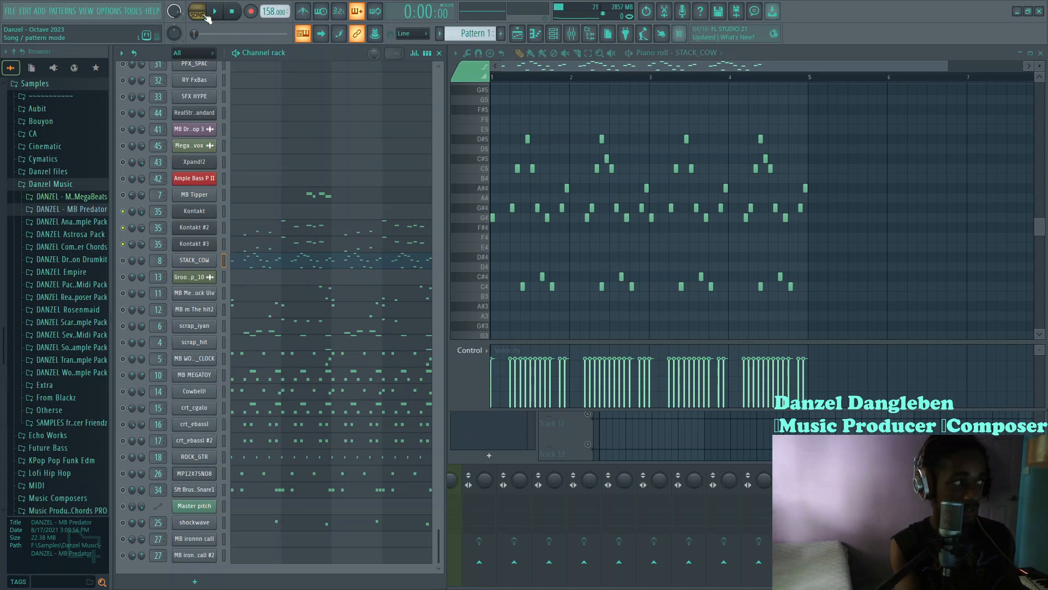
key("space")
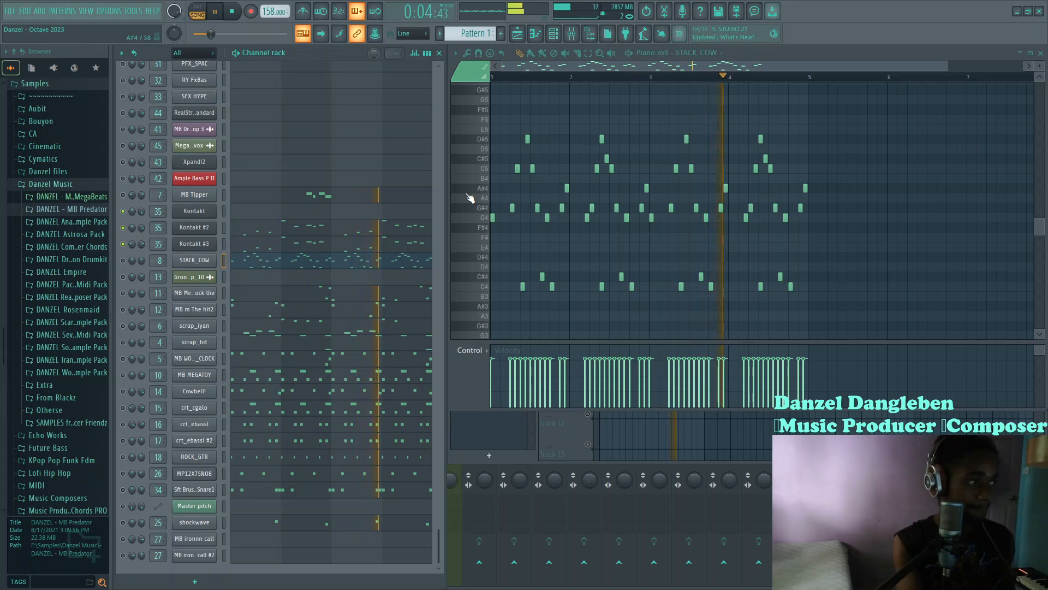
key("space")
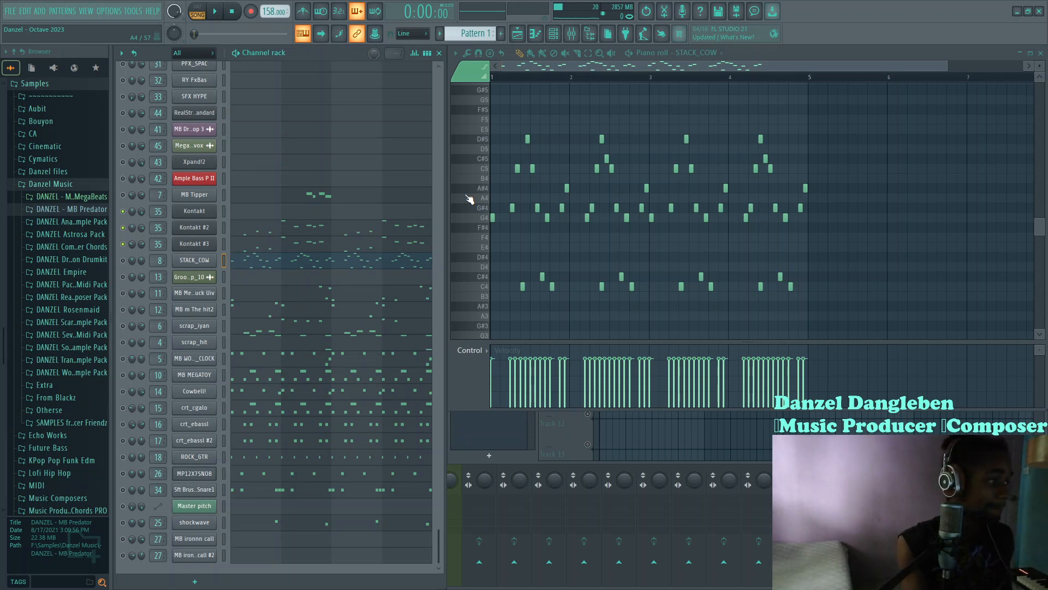
Play the Kontakt layers in the song, unmute MB ironn call and MB iron call #2 on Pattern 2, and stop playback
key("space")
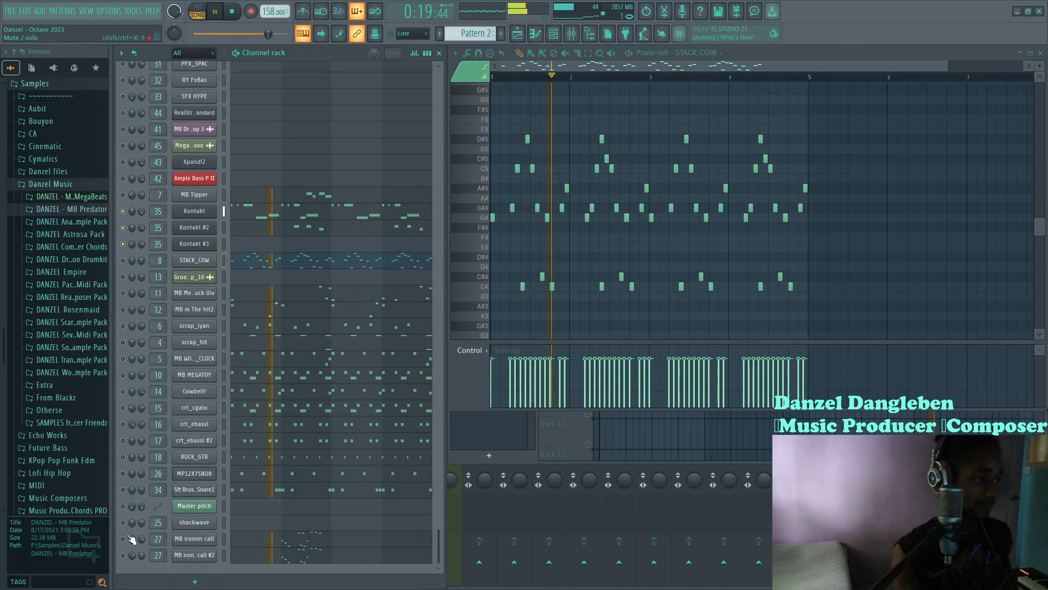
left_click(124, 555)
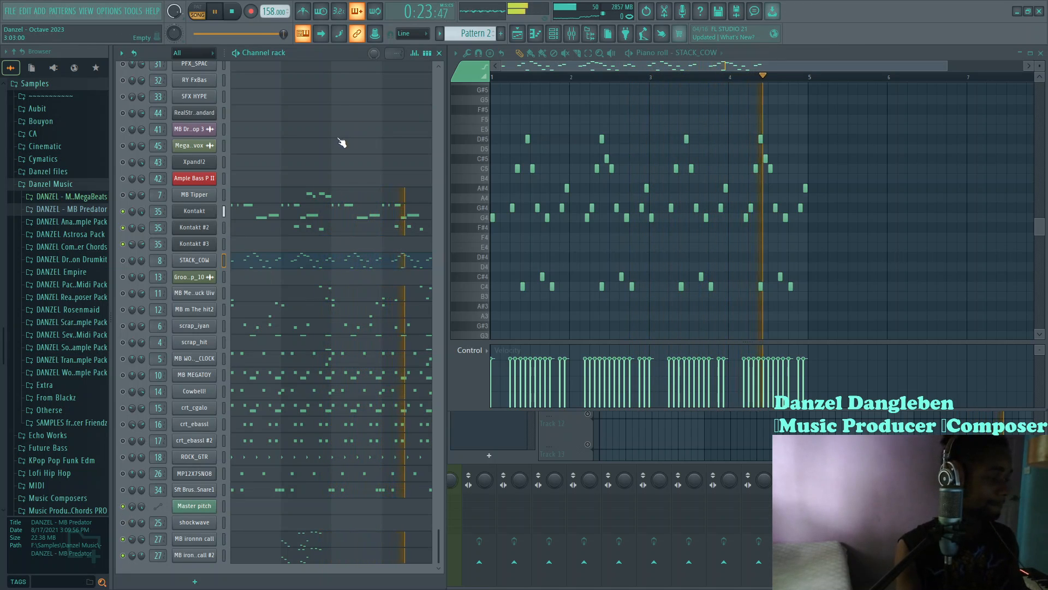
key("space")
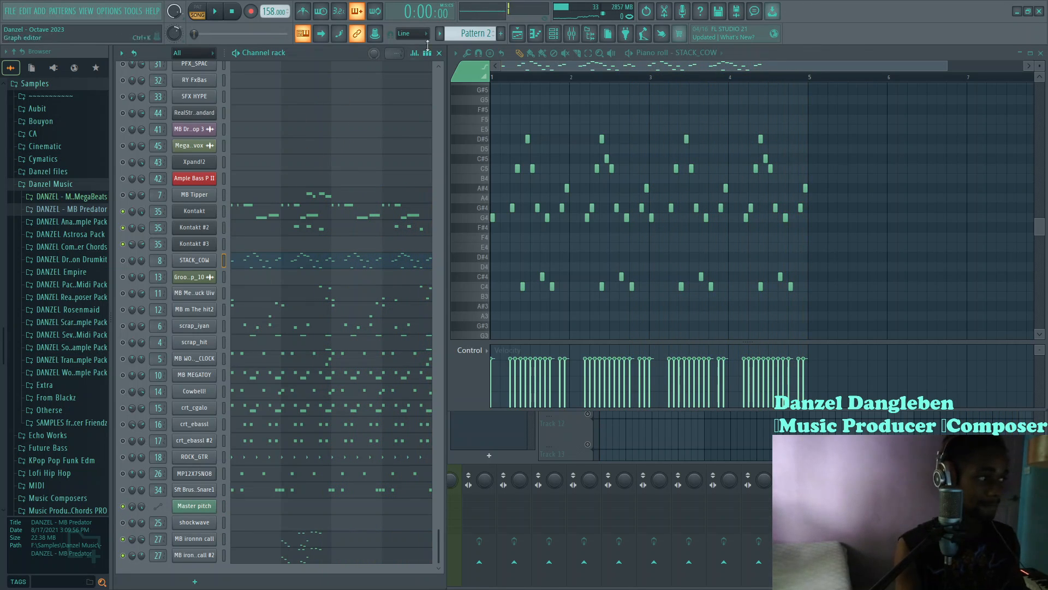
Review the mixer tracks, select the kntakt track 35, and return to the channel rack
left_click(578, 37)
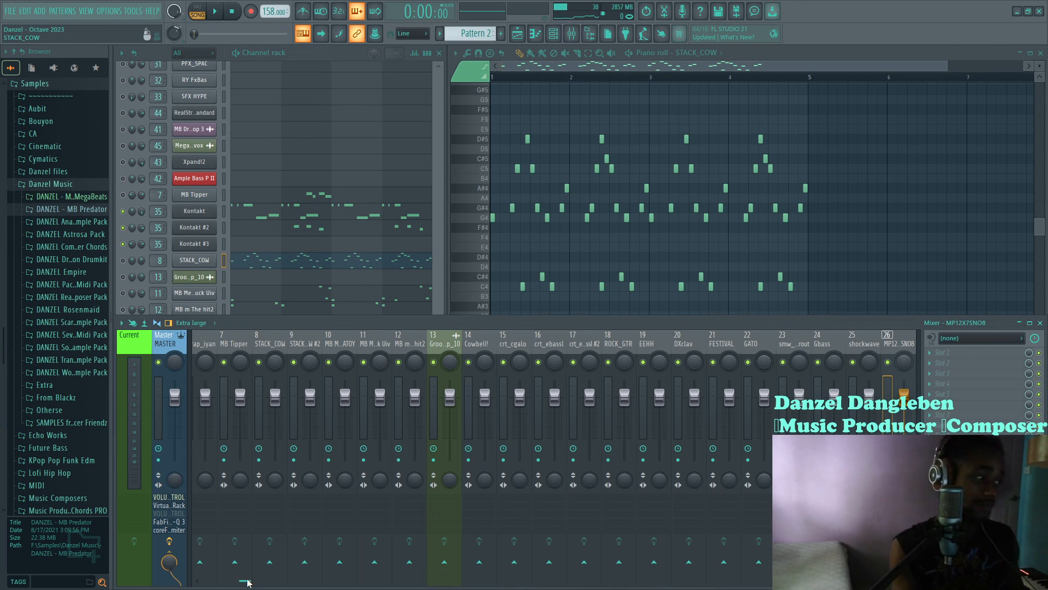
left_click_drag(244, 580, 335, 572)
left_click(768, 335)
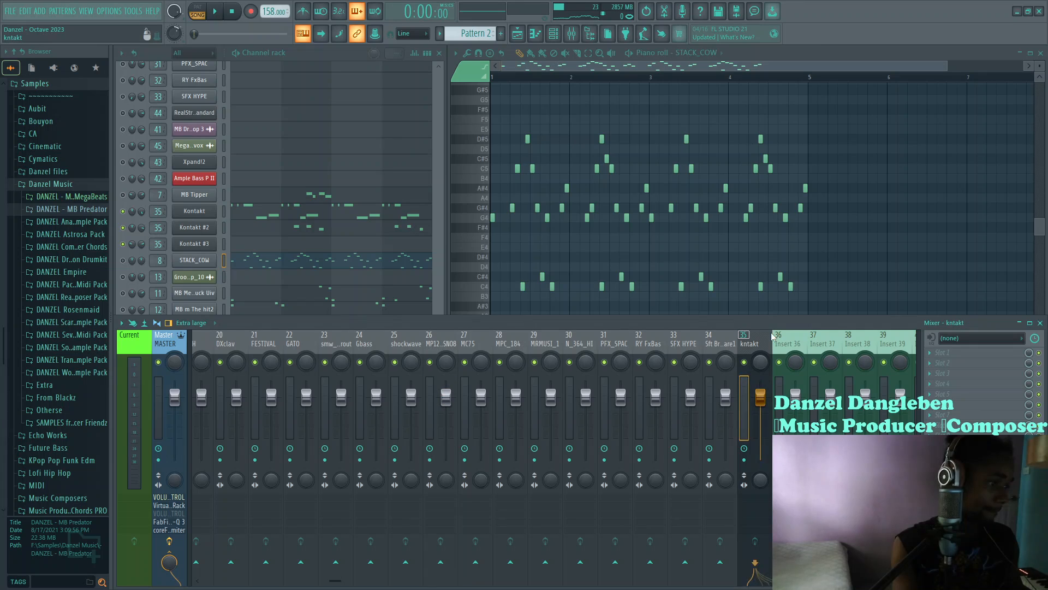
left_click_drag(336, 582, 195, 582)
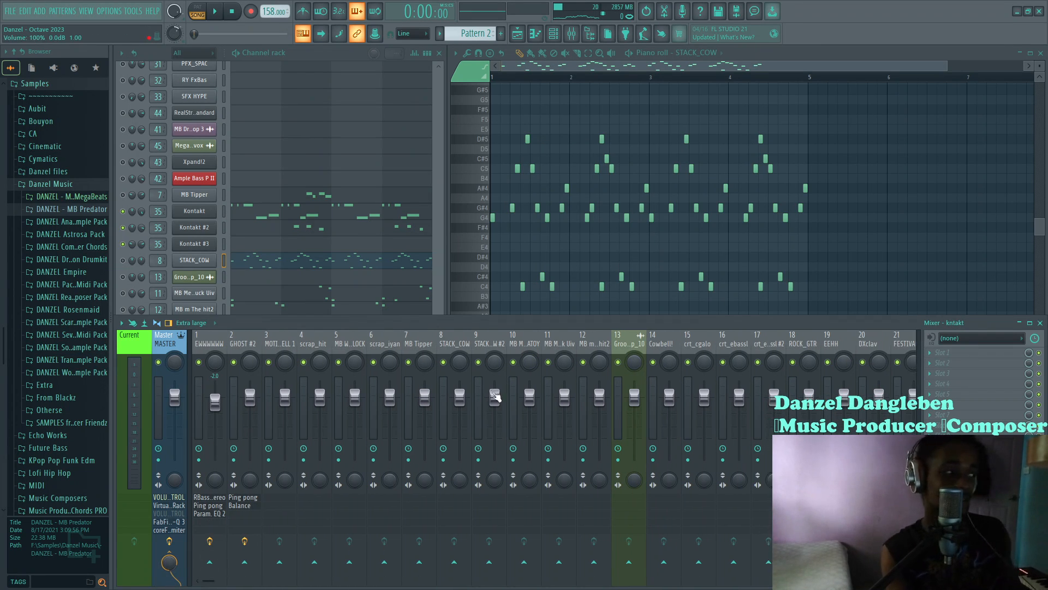
left_click(276, 62)
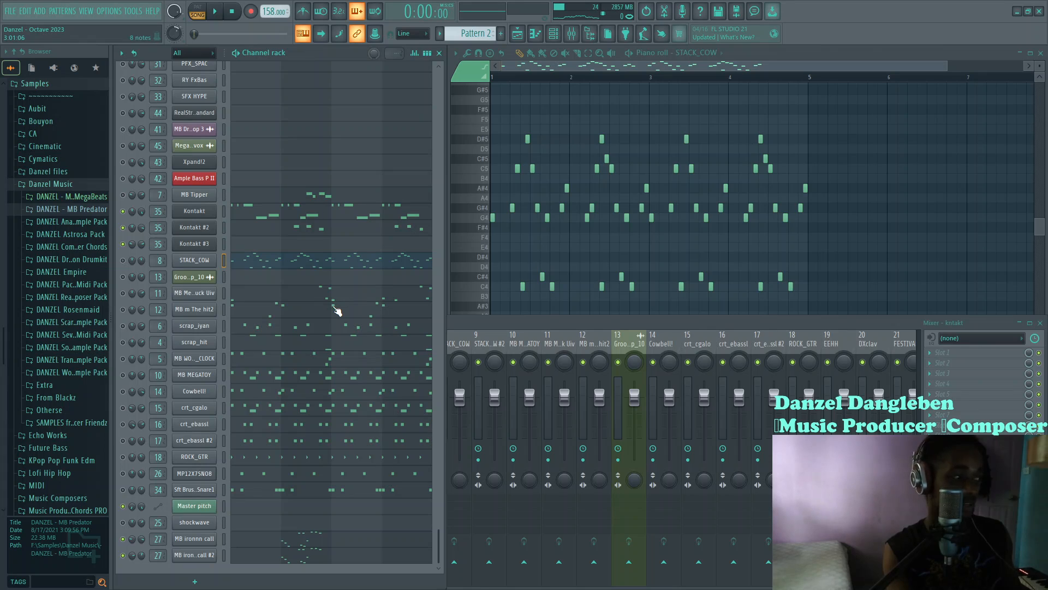
Open the Kontakt channel's plugin, examine its EXHALE instrument with the Tubular Voices preset, and close it
scroll(337, 310, "up", 10)
key("space")
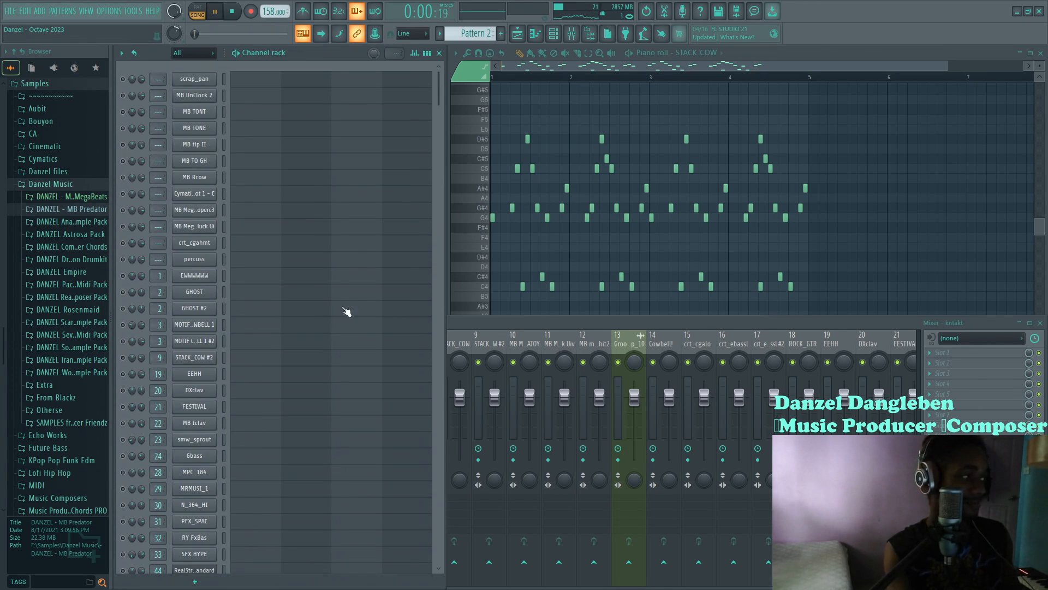
key("space")
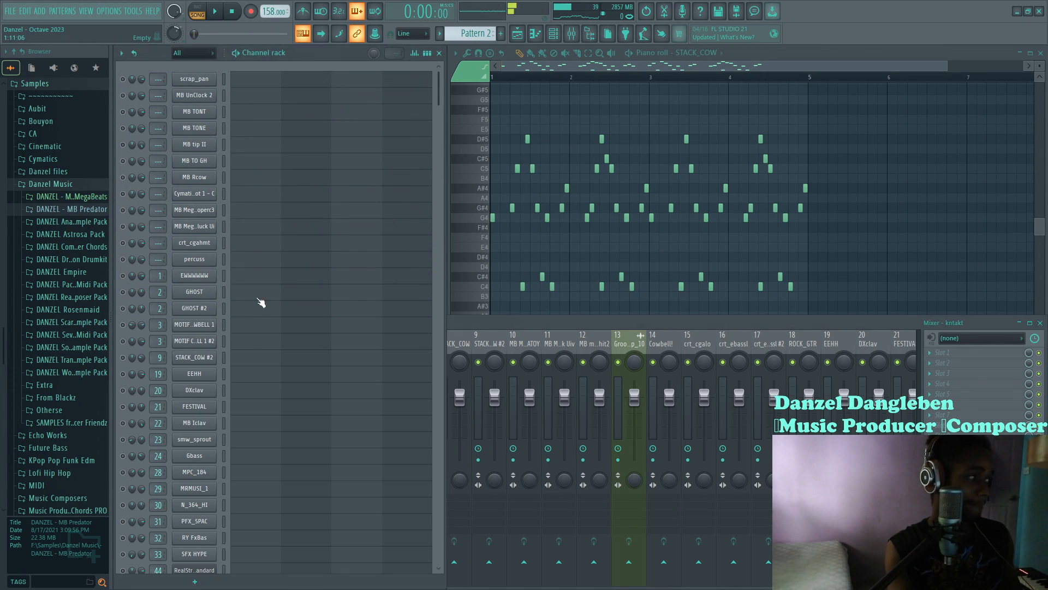
scroll(267, 349, "down", 6)
left_click(209, 376)
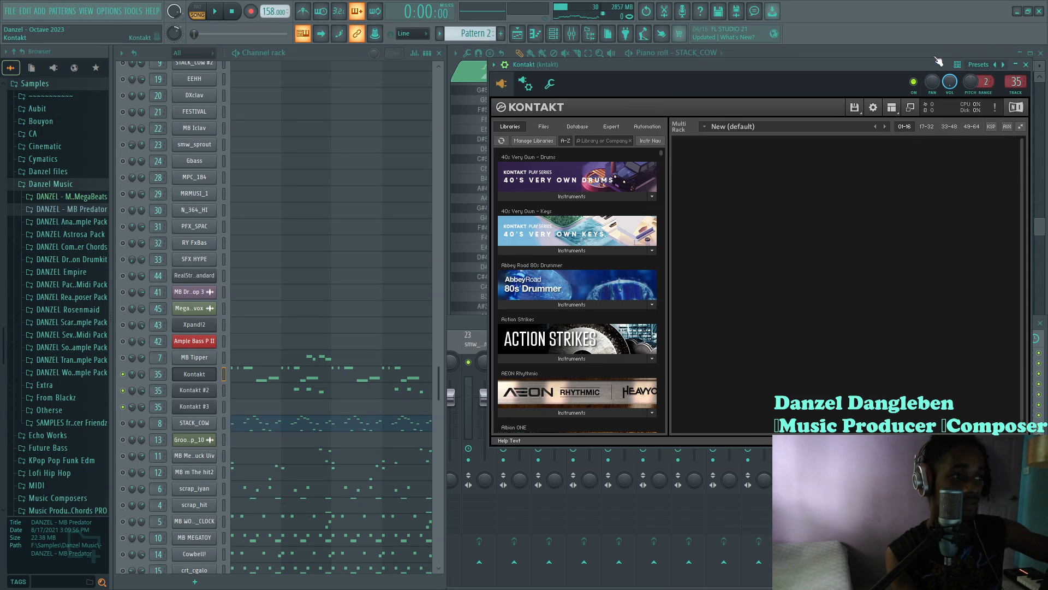
left_click(890, 54)
left_click(897, 424)
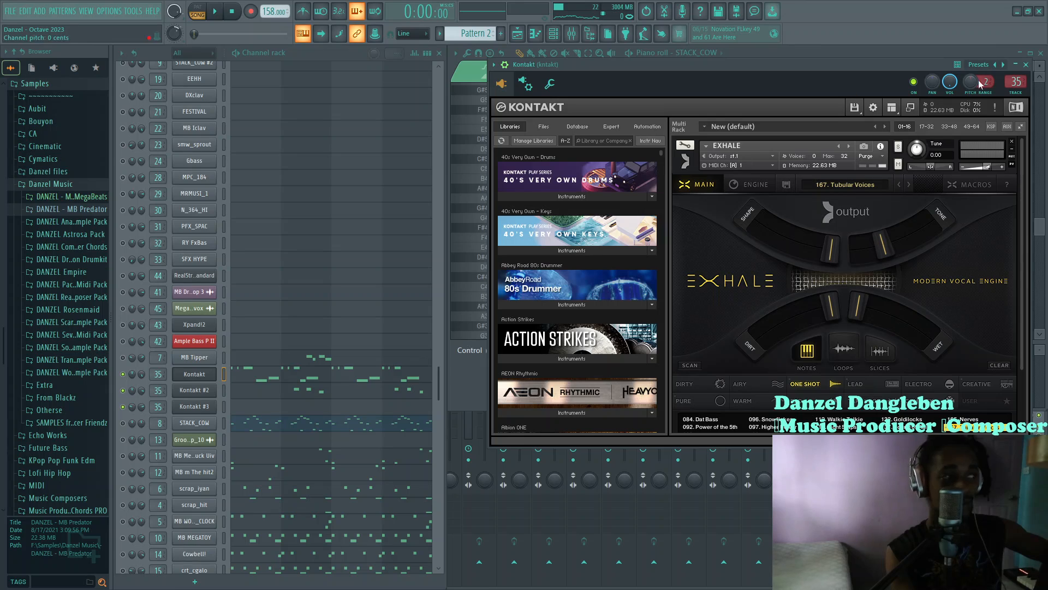
left_click(1027, 65)
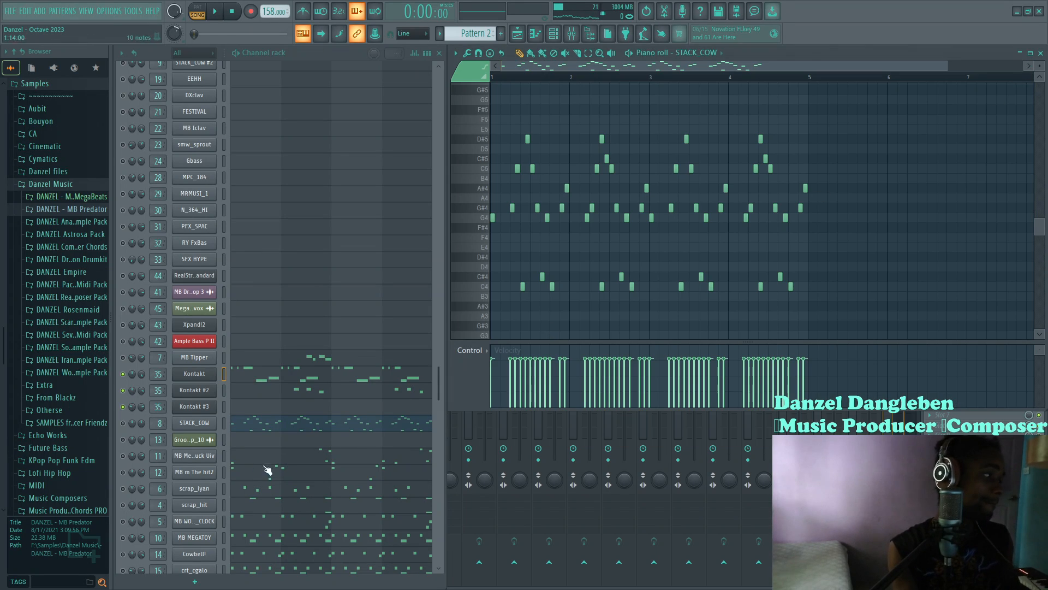
Unmute all channels, play the full song from the start, and switch to Pattern 1
key("space")
key("space")
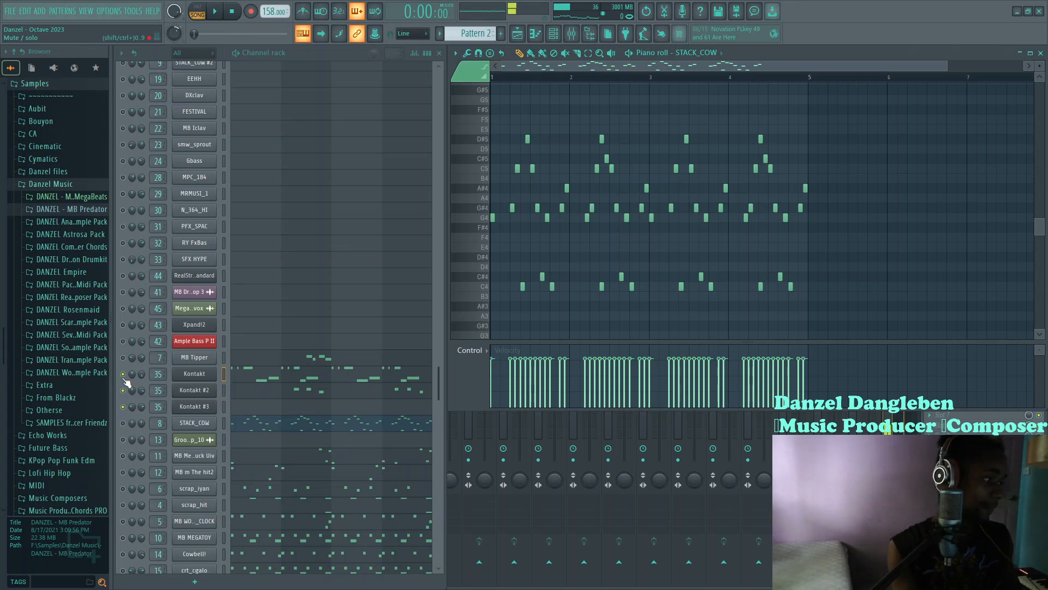
right_click(124, 376)
key("space")
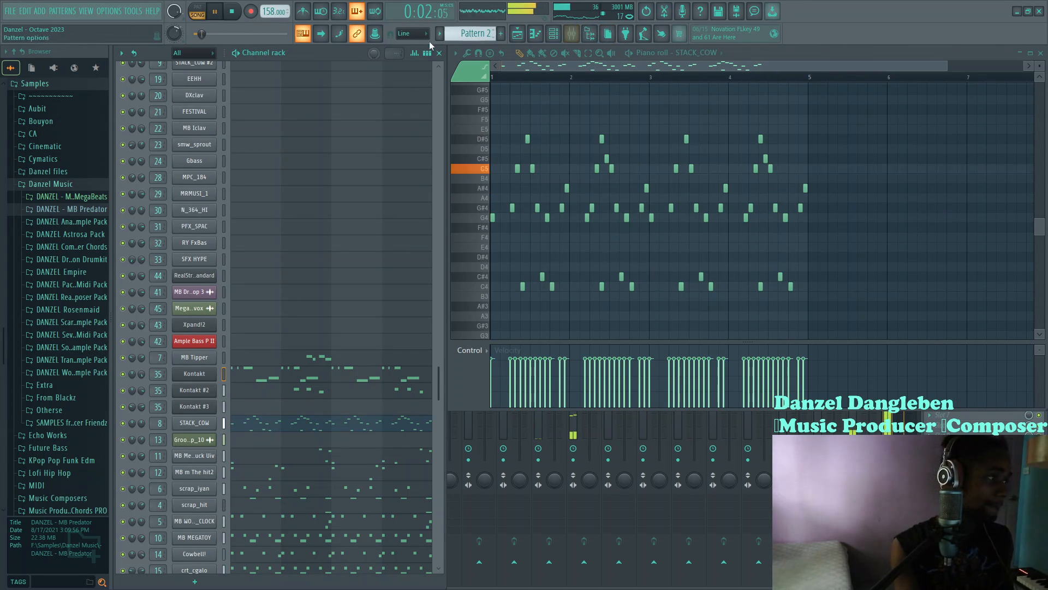
left_click(474, 33)
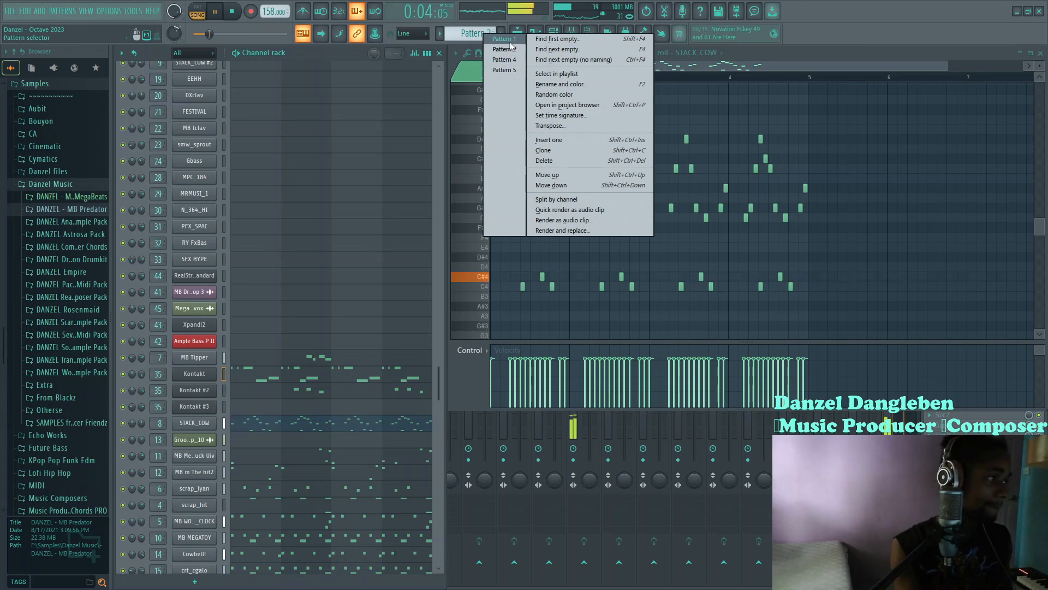
left_click(504, 39)
Examine the Kontakt #2 and Kontakt notes in the piano roll across both patterns while the song plays
left_click(344, 393)
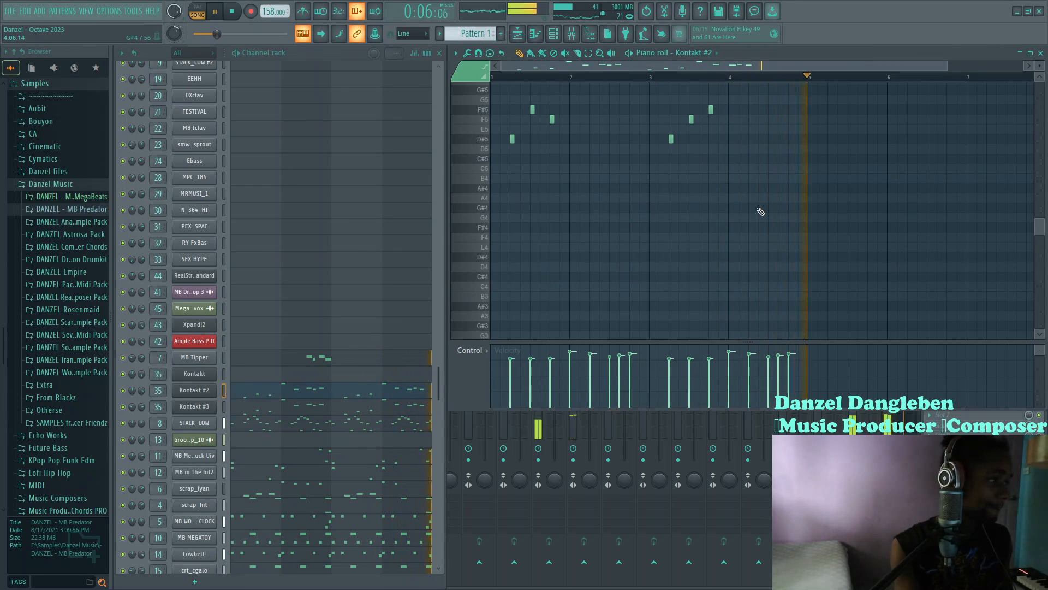
scroll(761, 211, "up", 4)
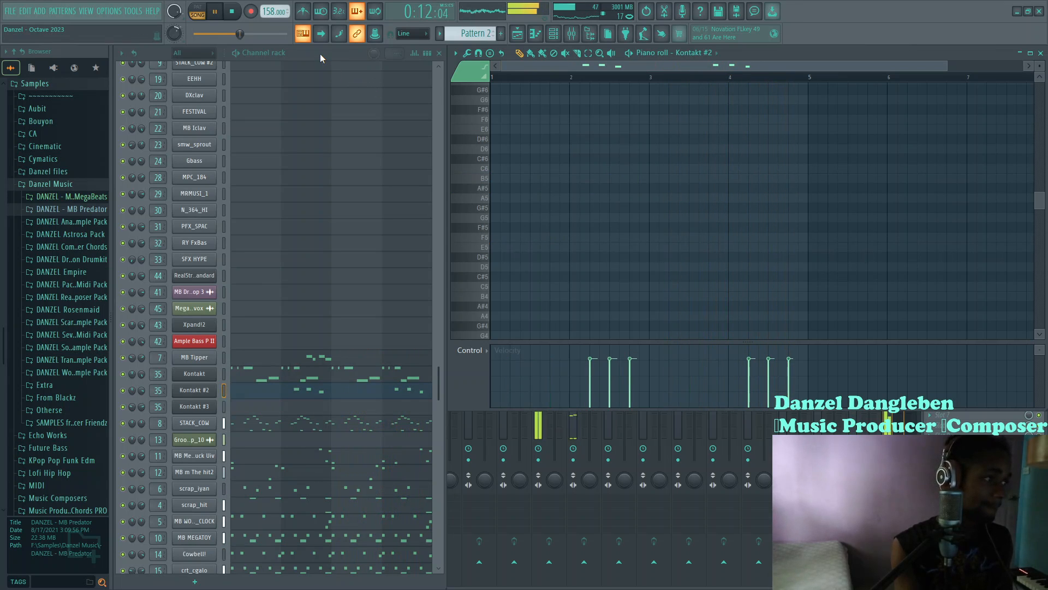
left_click(261, 377)
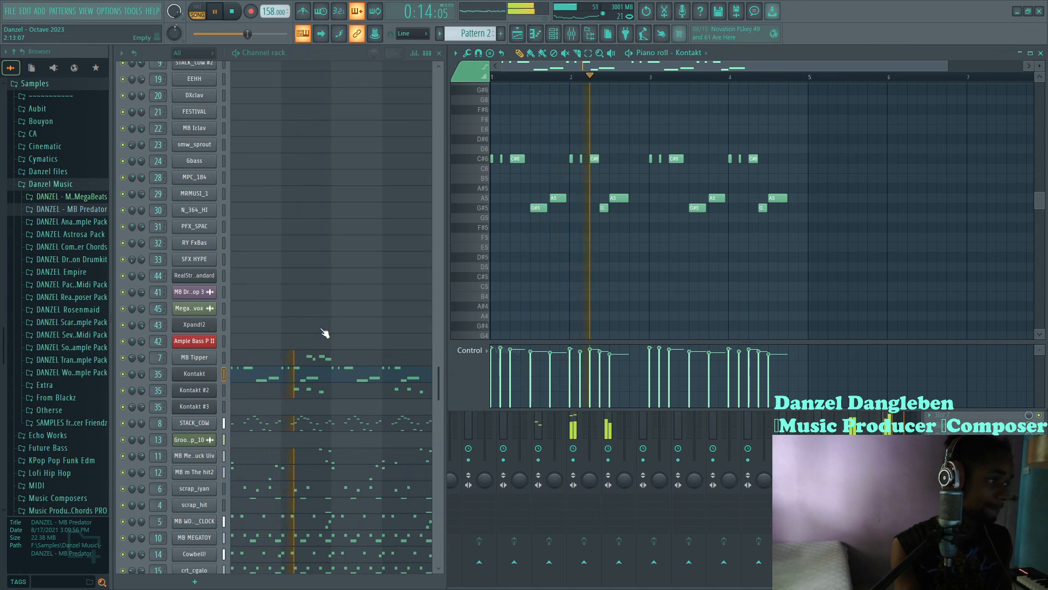
left_click(340, 393)
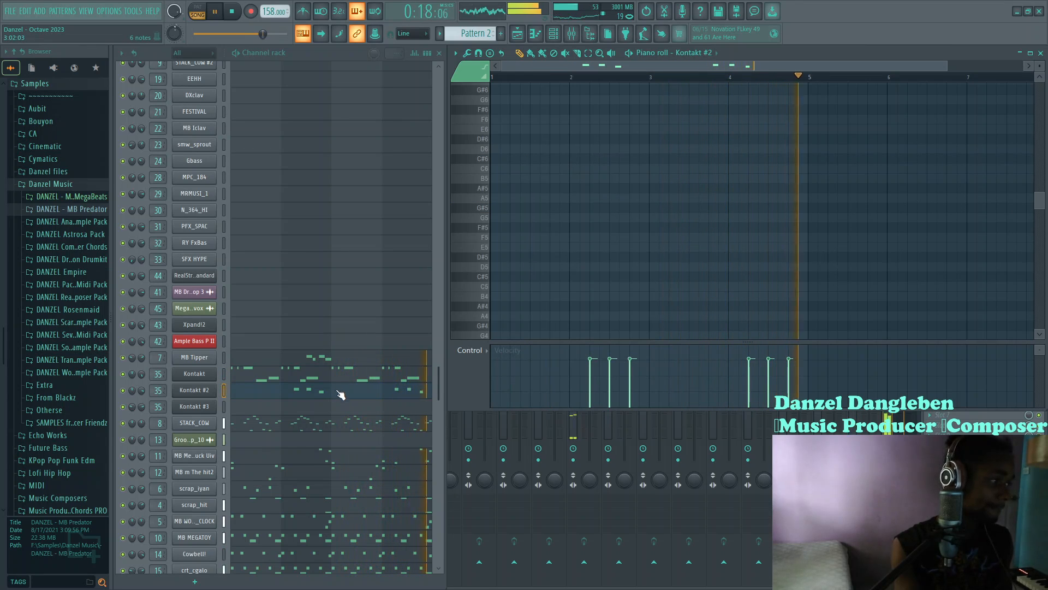
left_click(321, 380)
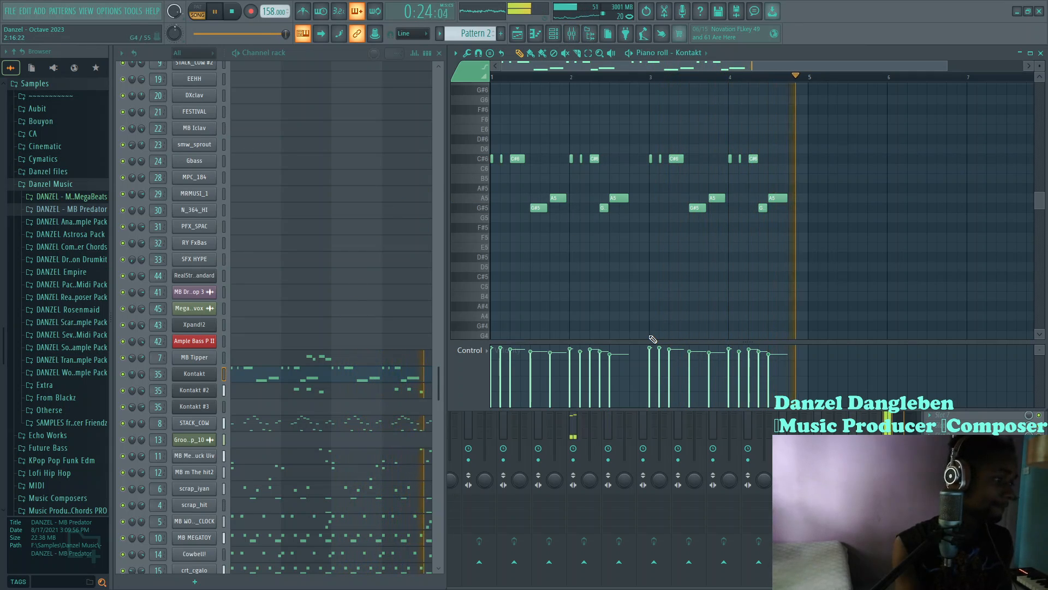
Stop the song and select the Master track in the mixer
left_click(548, 587)
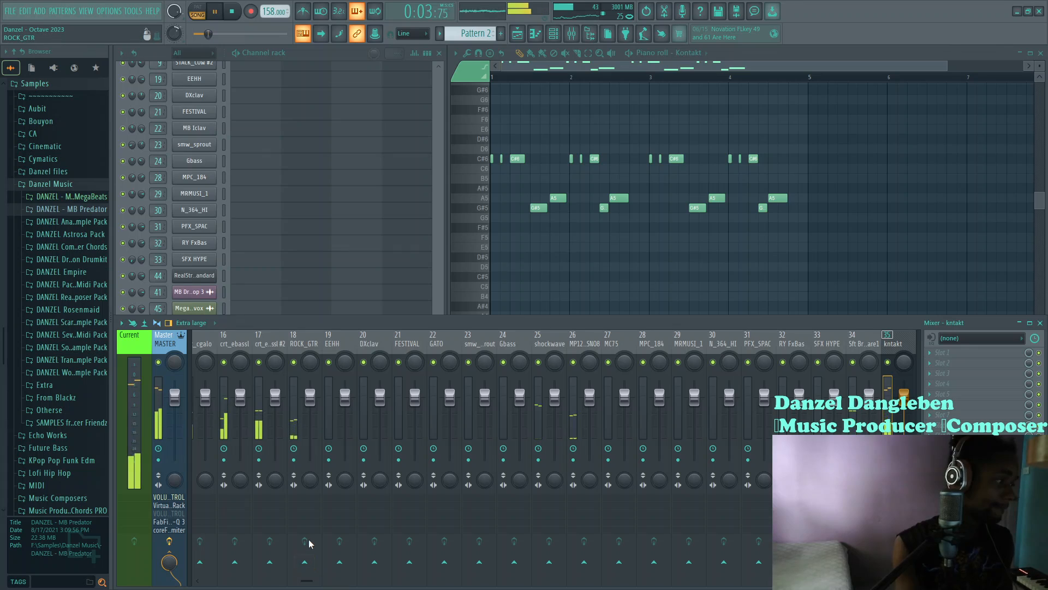
key("space")
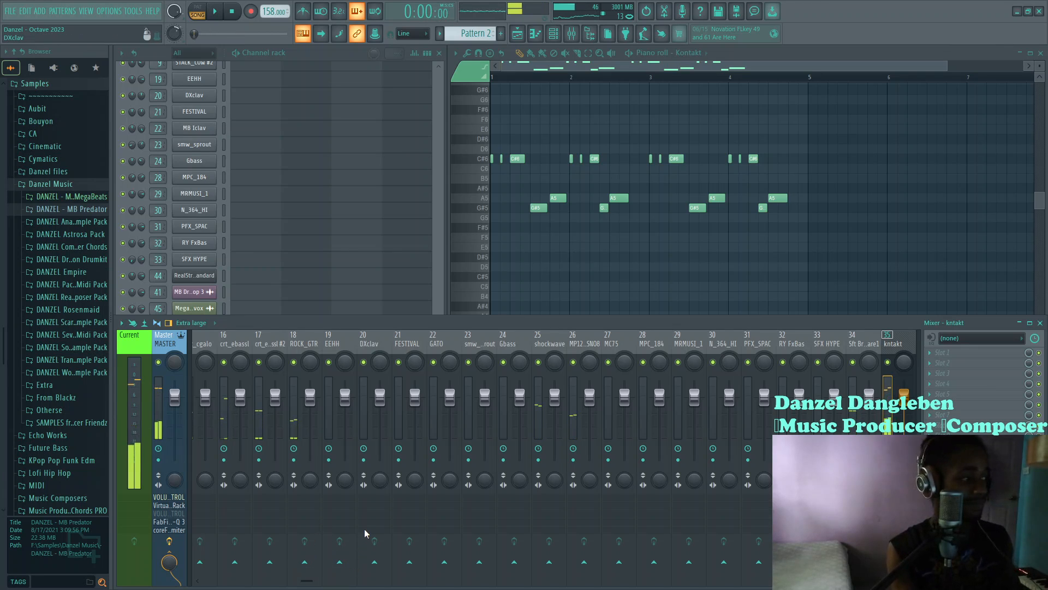
left_click_drag(308, 580, 204, 573)
left_click(155, 334)
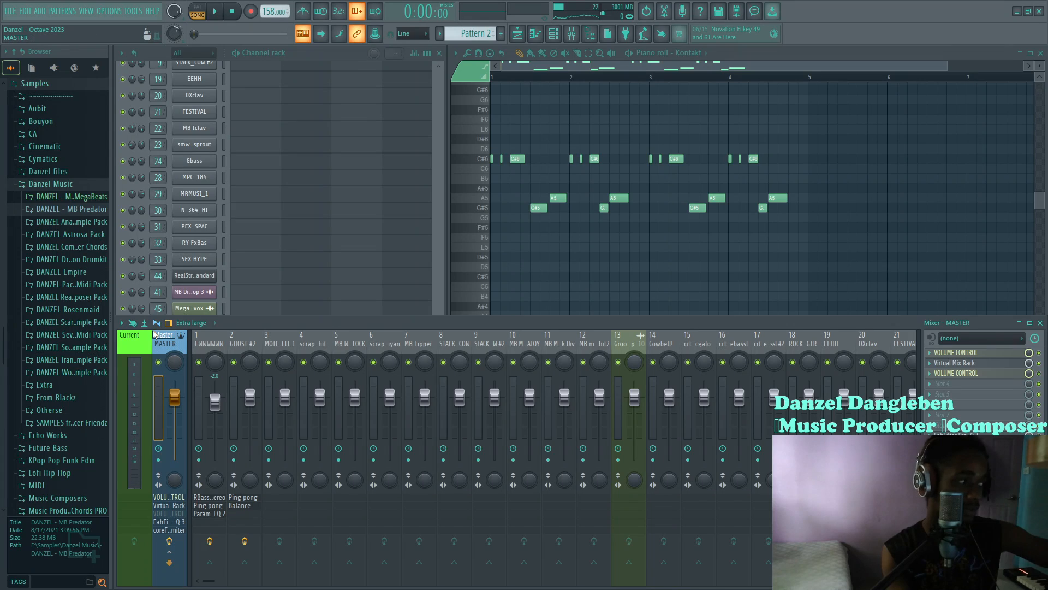
Open the Master track's first VOLUME CONTROL effect, examine its balance and volume settings, and close it
left_click(1007, 355)
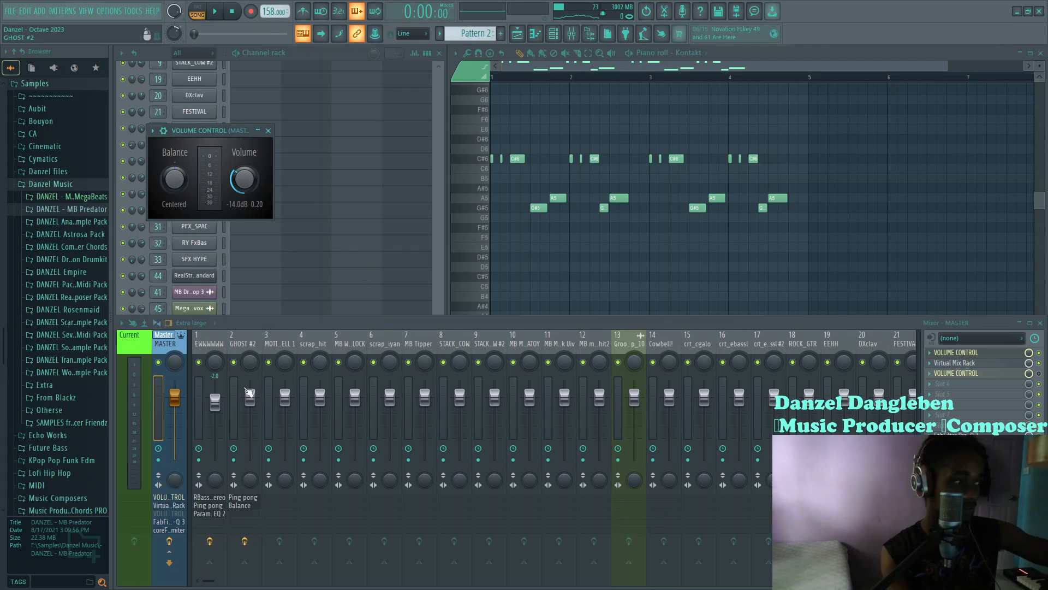
left_click(209, 341)
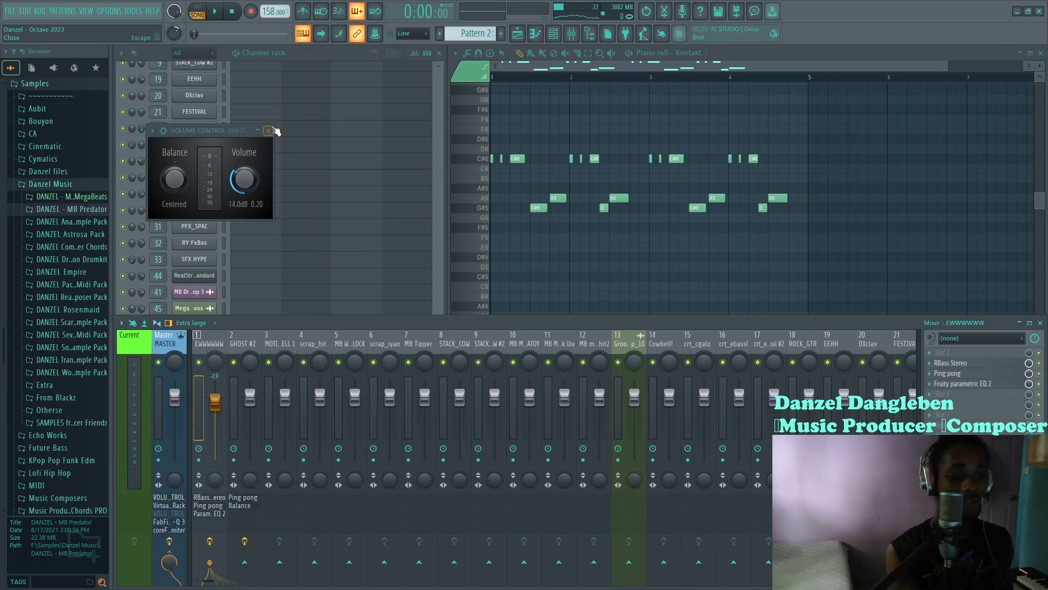
left_click(168, 344)
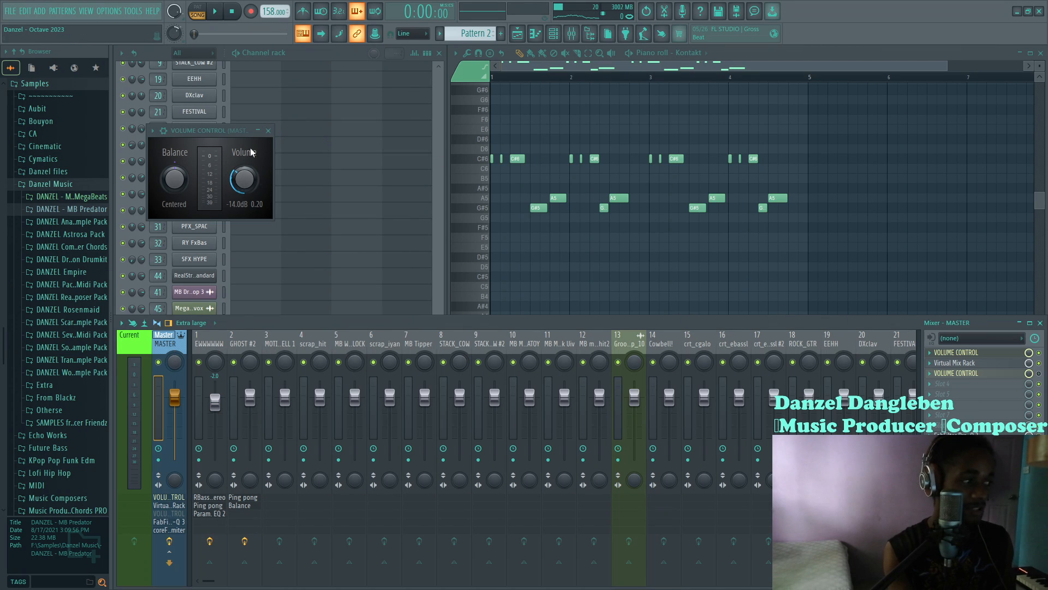
left_click(268, 130)
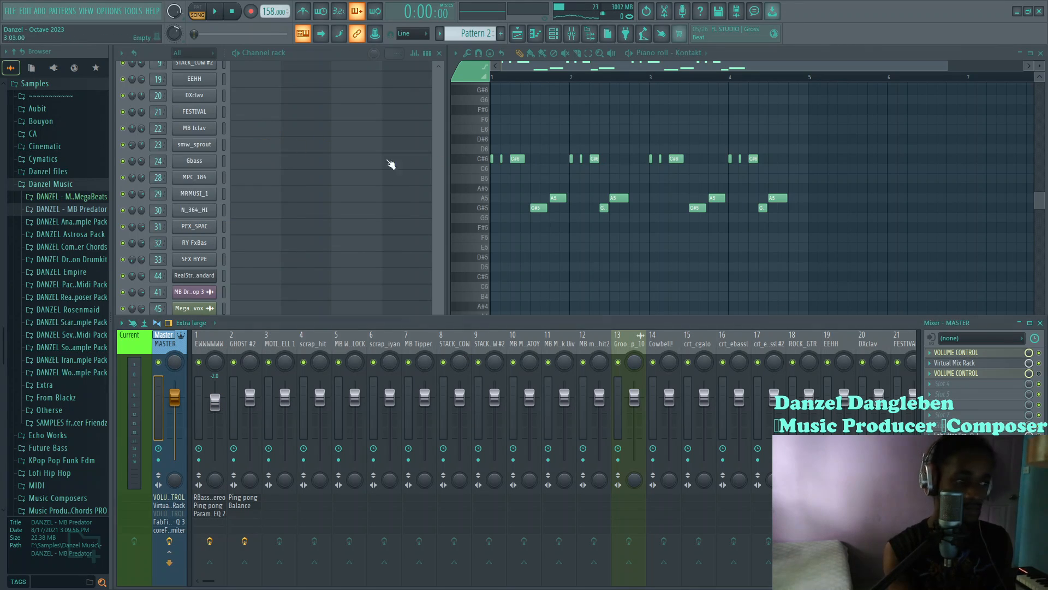
Examine the Master track's Virtual Mix Rack and FabFilter Pro-Q 3 effects, closing each one after viewing
left_click(981, 364)
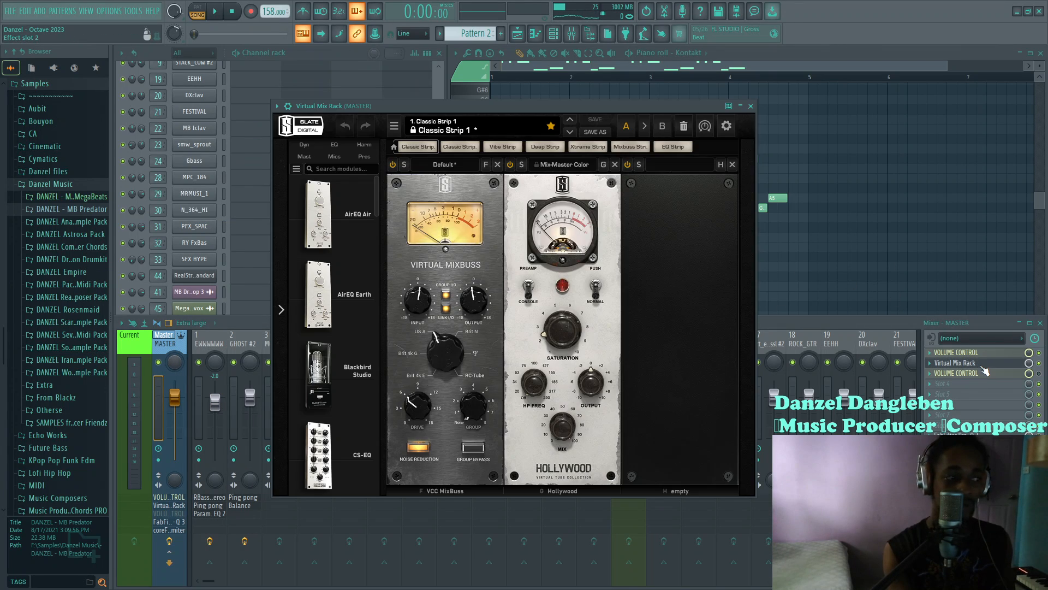
left_click(751, 106)
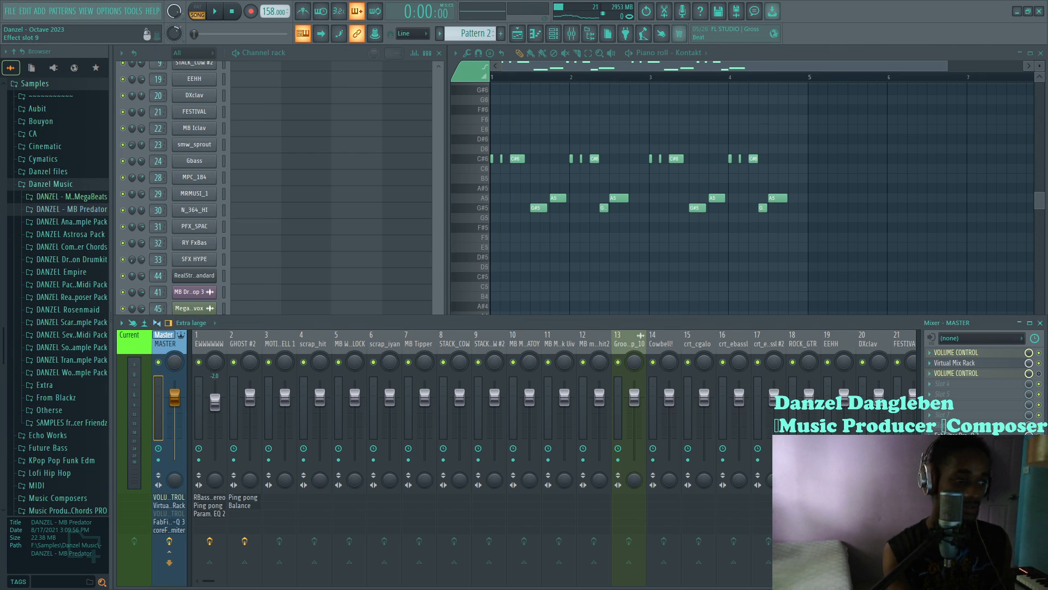
left_click(977, 435)
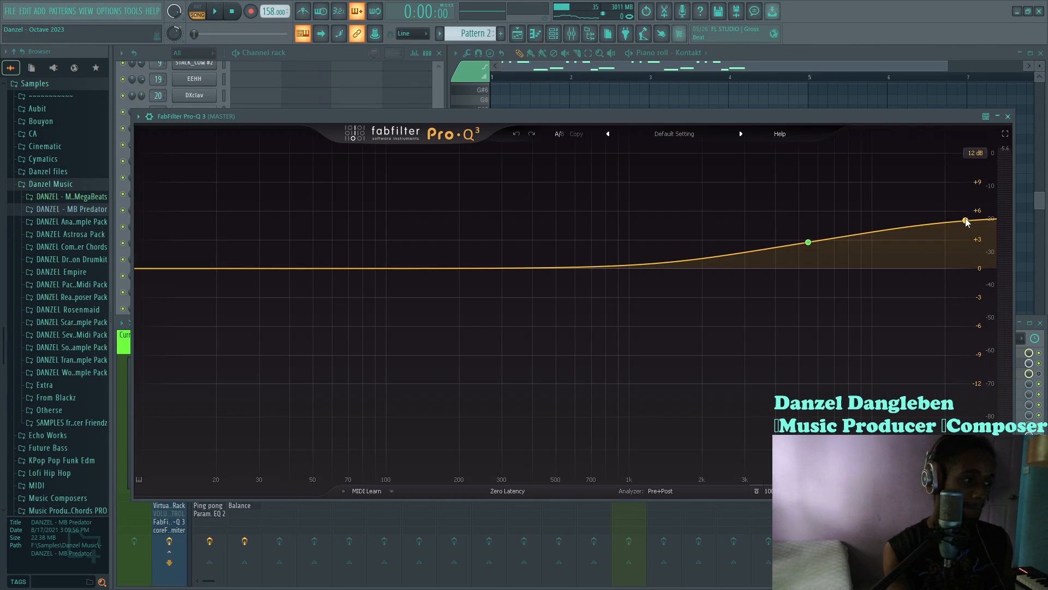
left_click(1009, 117)
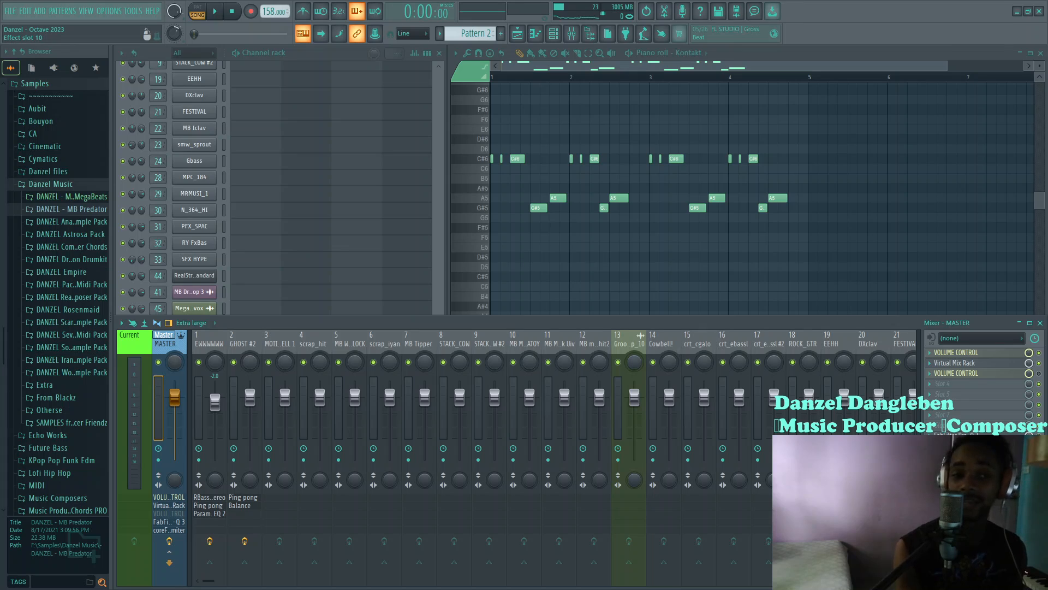
Switch to Chrome, play the TK International Road Monster-Doh Come & Jump In My Band video on YouTube, skipping ahead before pausing it
left_click(1017, 12)
left_click(92, 9)
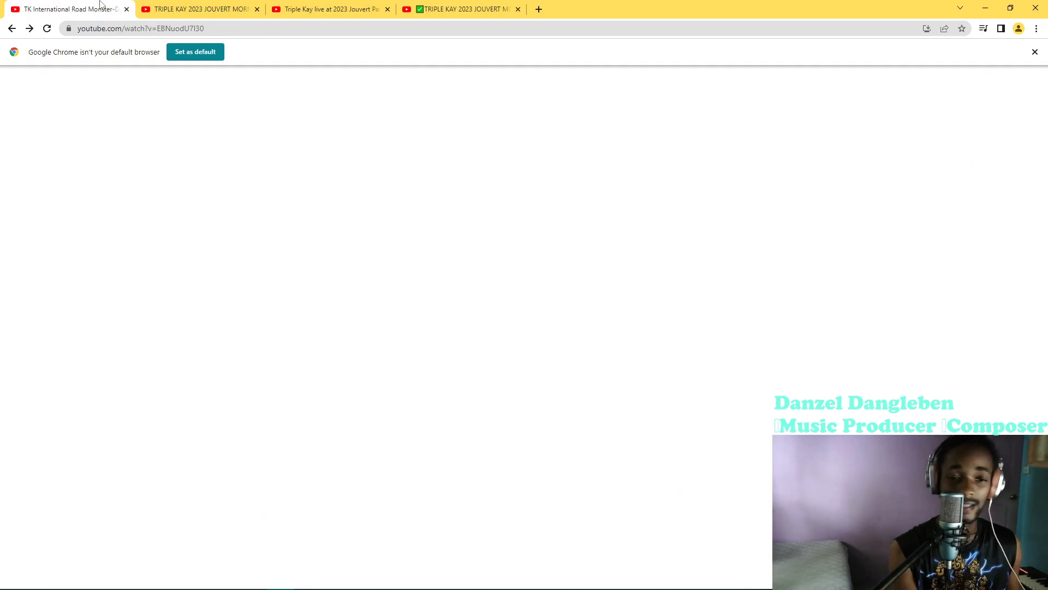
left_click(355, 285)
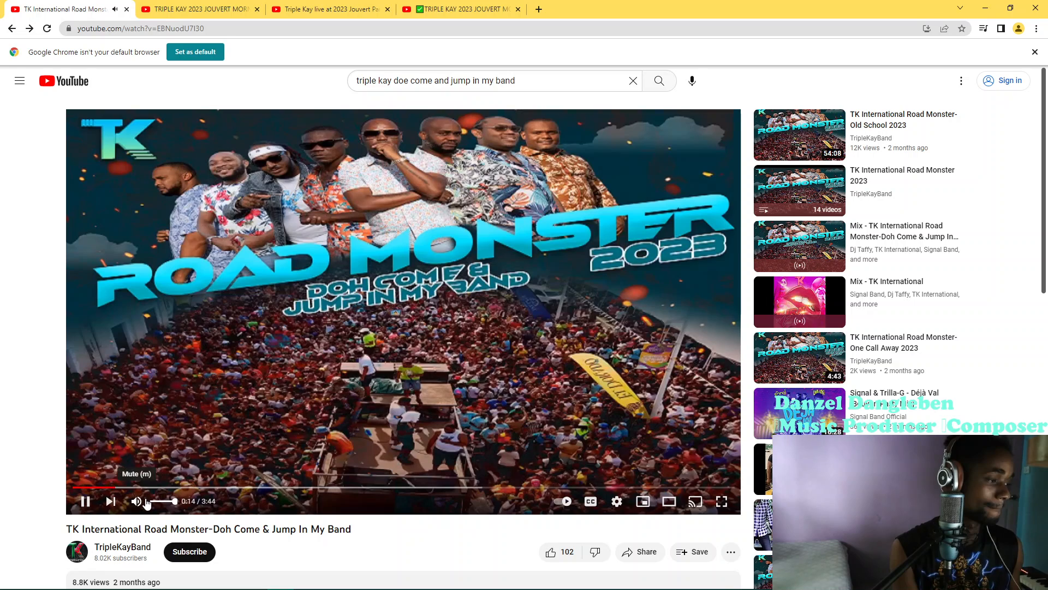
left_click(177, 488)
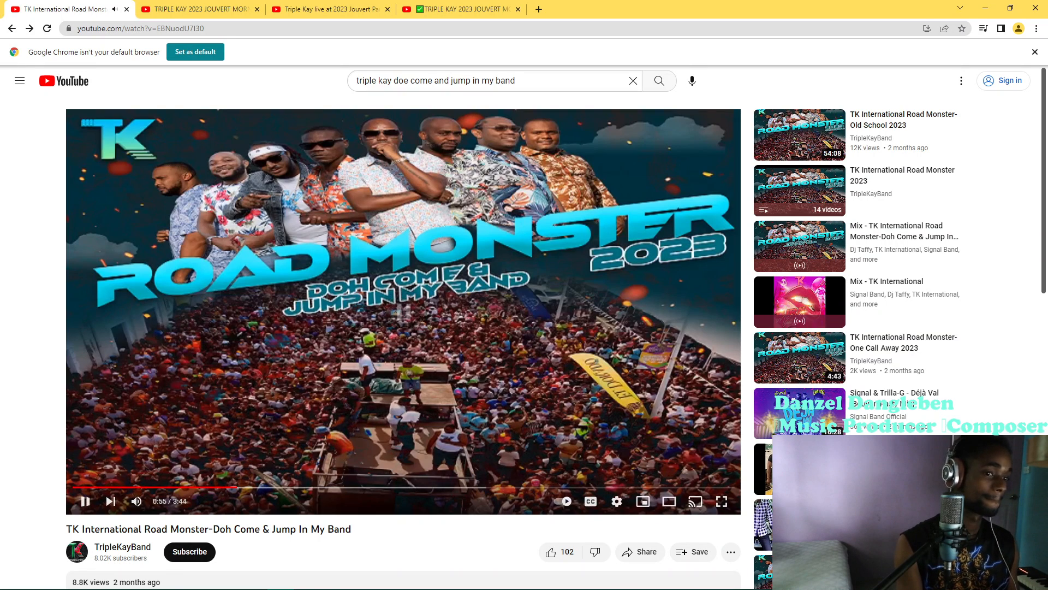
key("space")
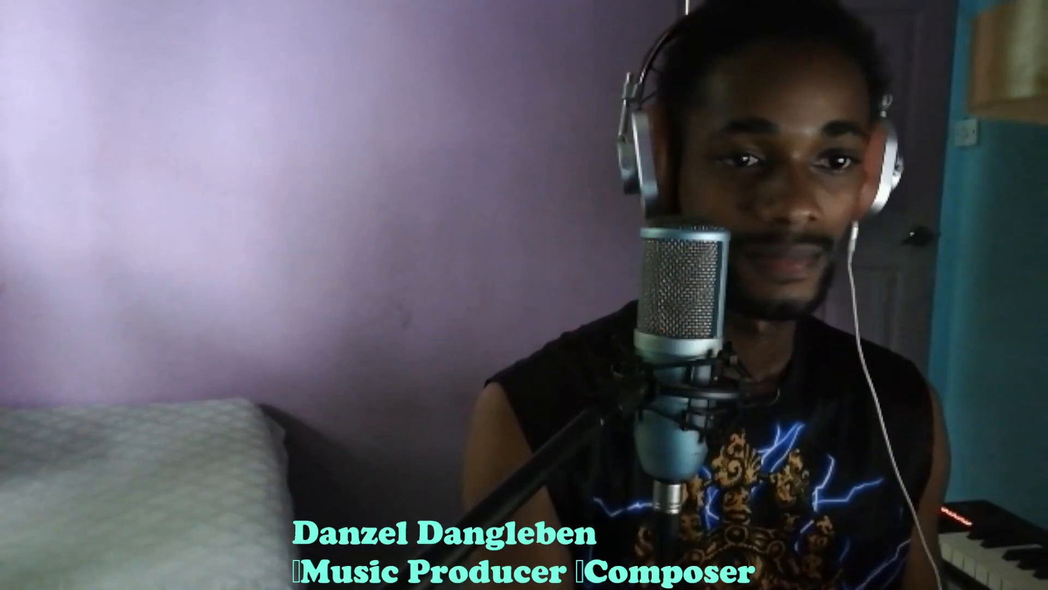